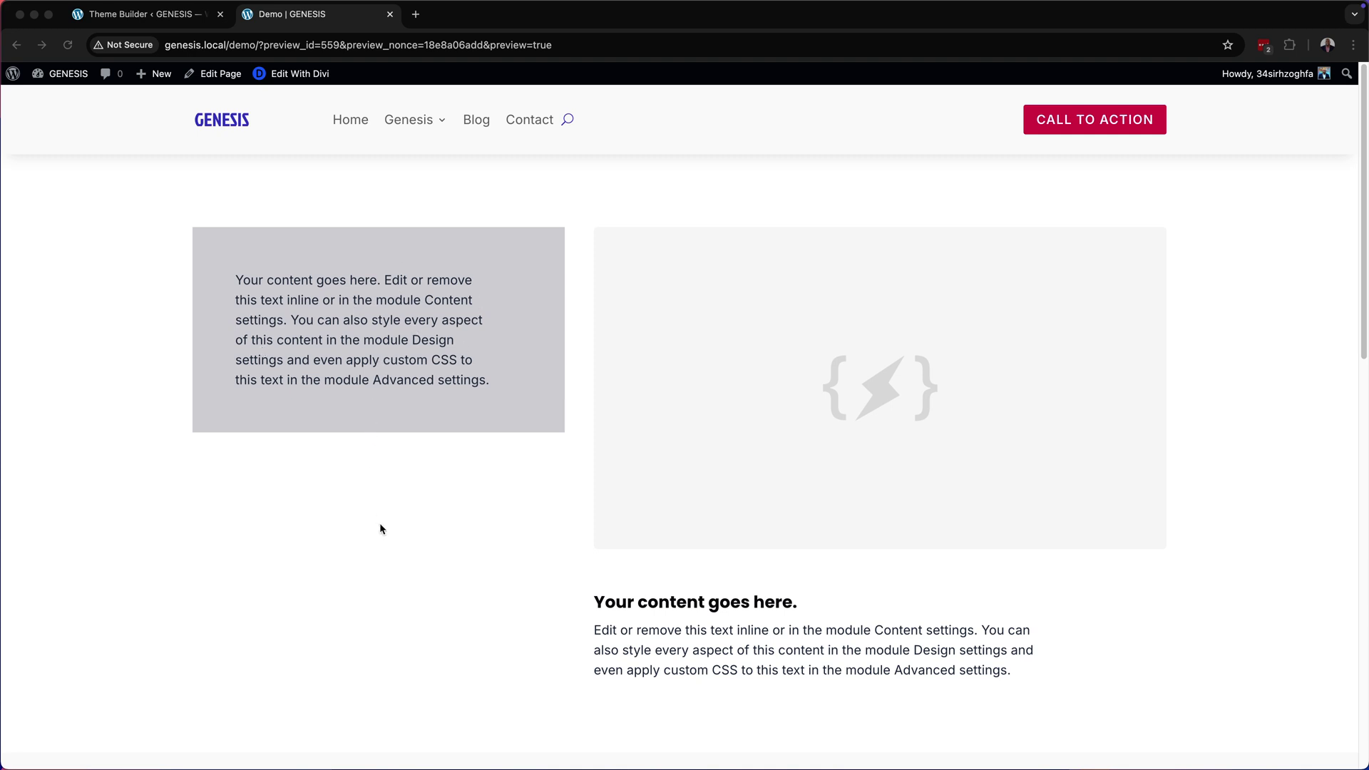
Create a new WordPress page titled 'Demo 2' and open it in the Divi Builder.
scroll(381, 527, "down", 3)
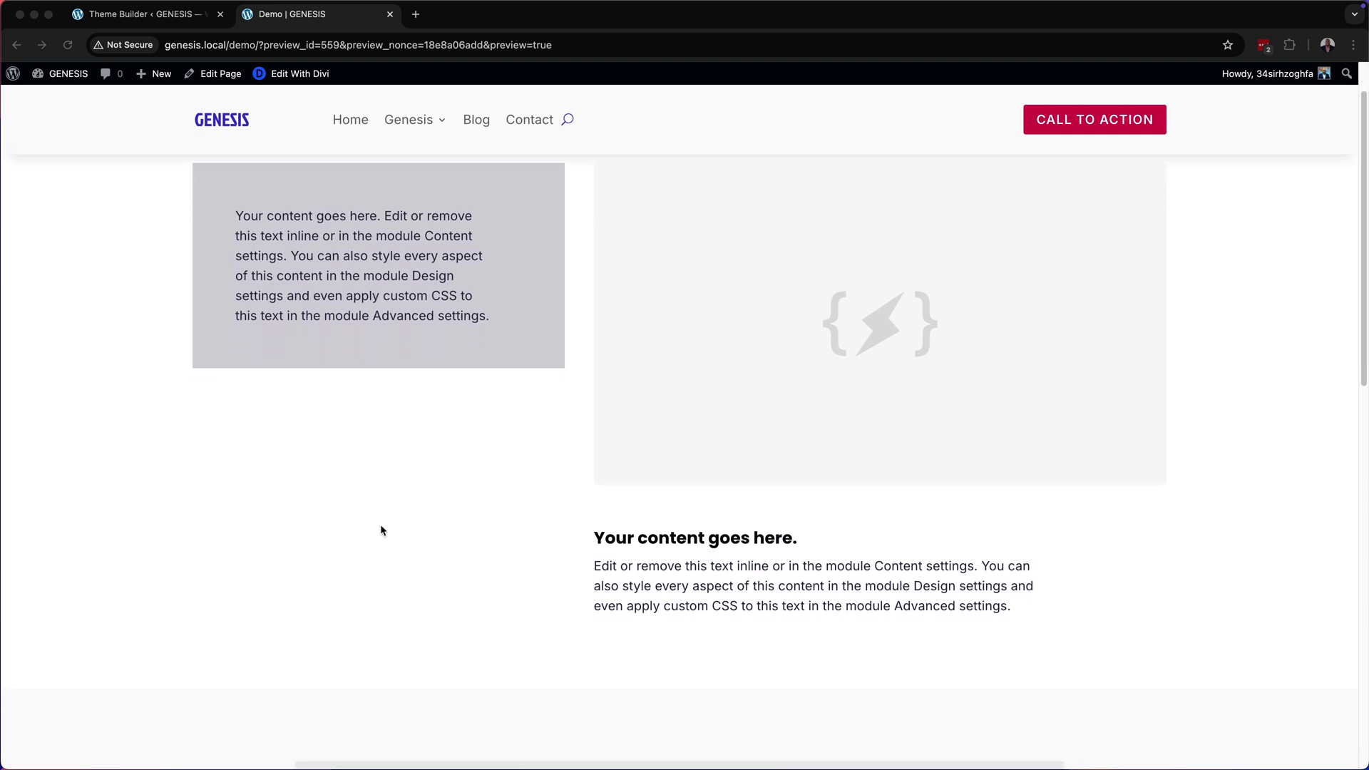
scroll(380, 529, "down", 5)
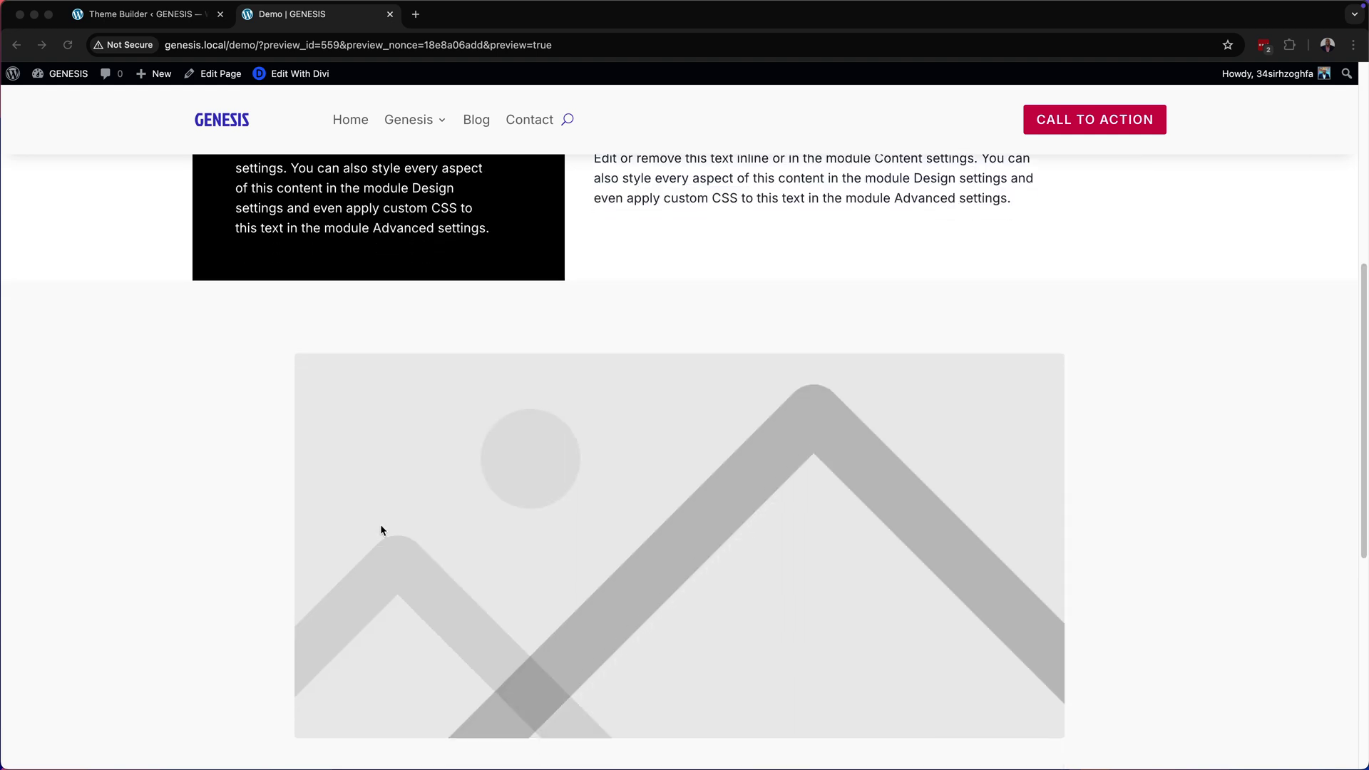
scroll(381, 529, "down", 2)
scroll(380, 529, "up", 10)
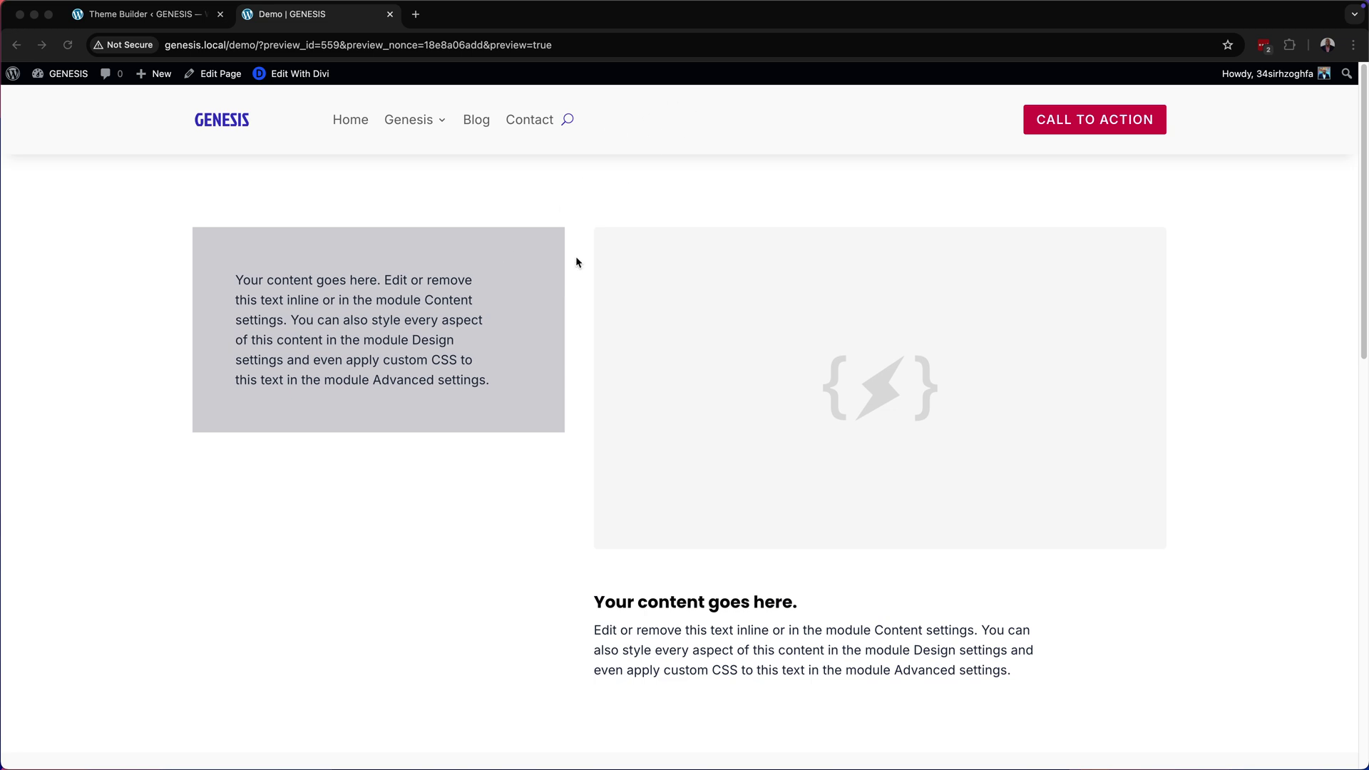
scroll(560, 378, "down", 1)
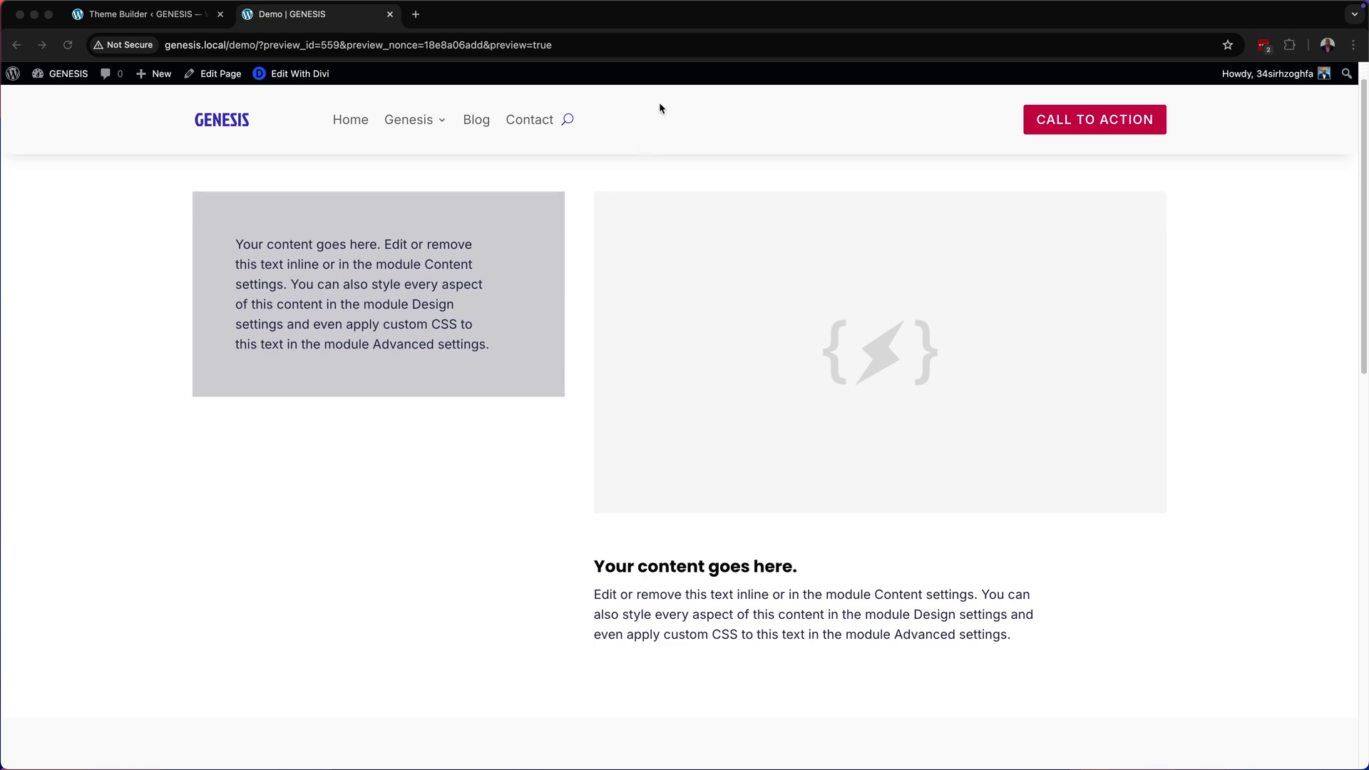
scroll(618, 398, "down", 1)
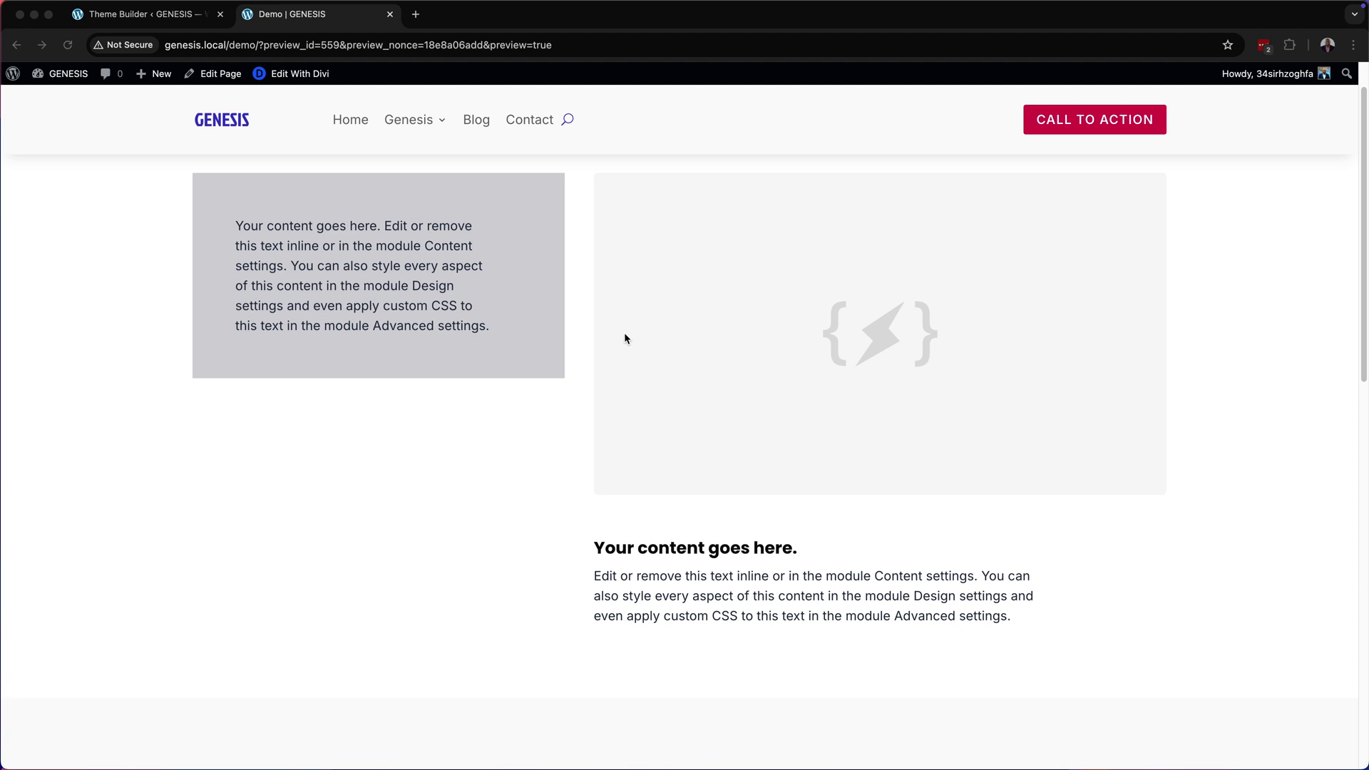
scroll(532, 428, "up", 2)
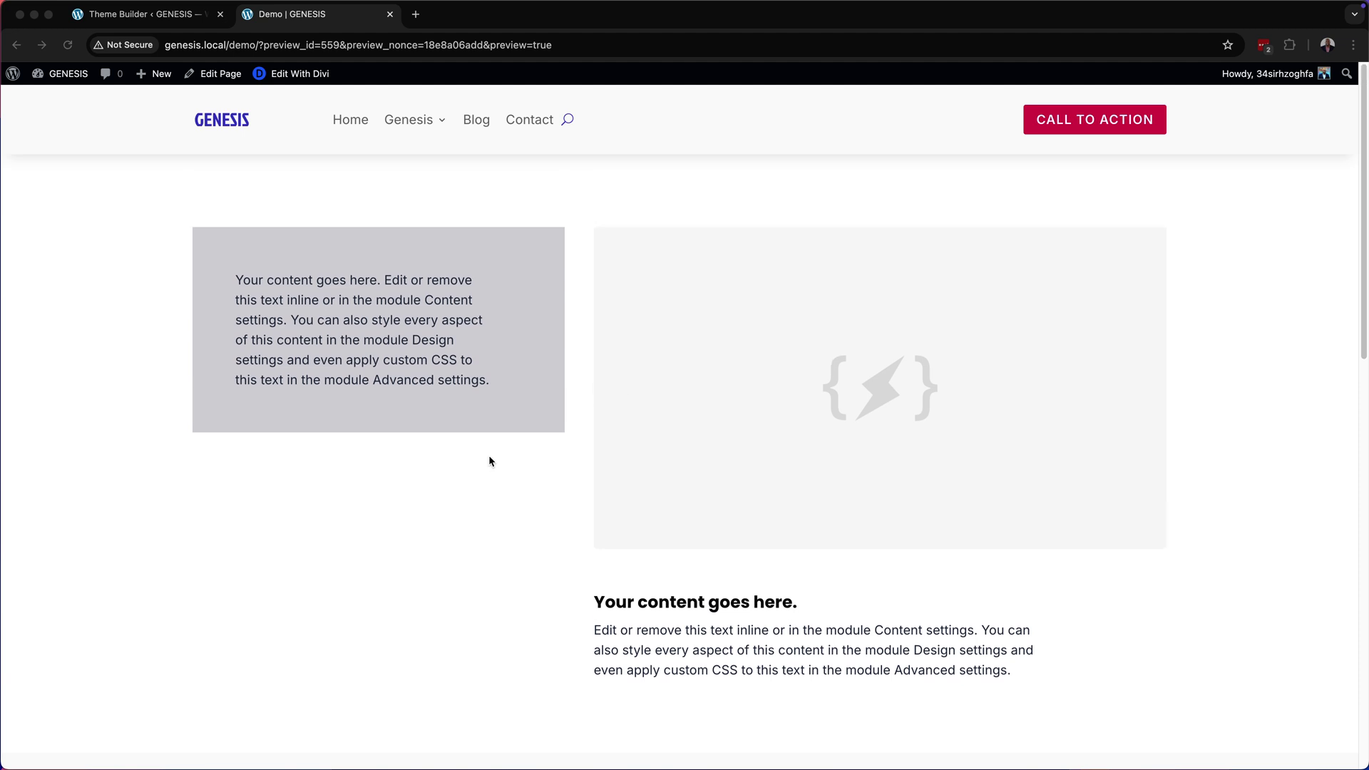
left_click(151, 189)
mouse_move(154, 74)
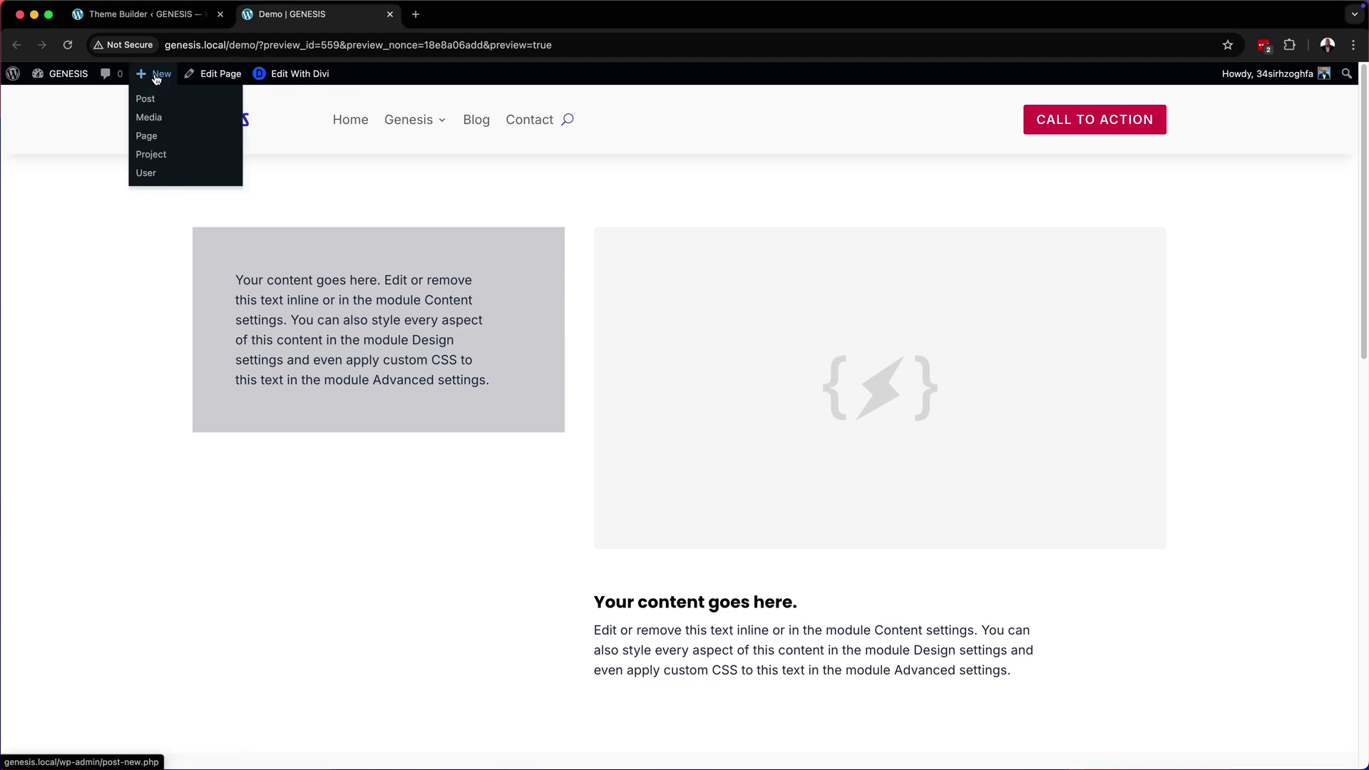
left_click(147, 136)
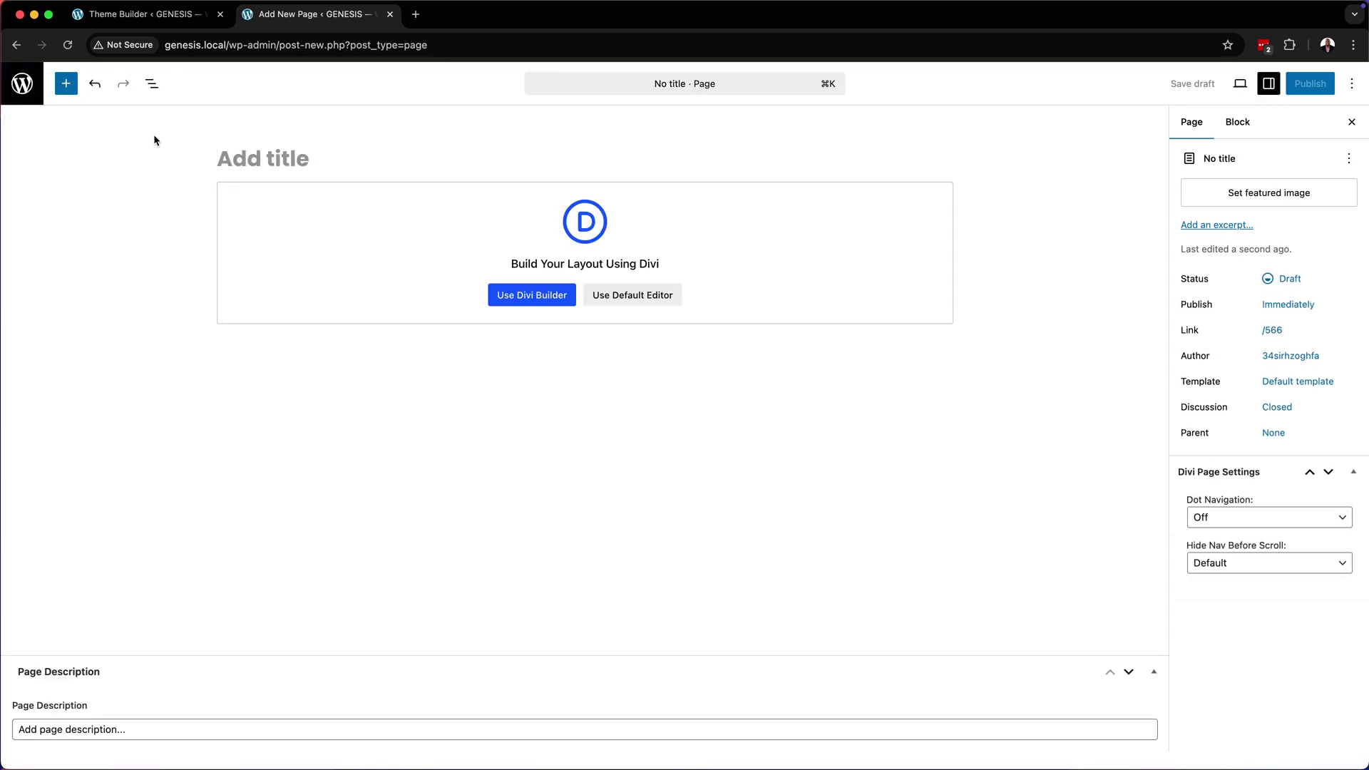
type("Demo 2")
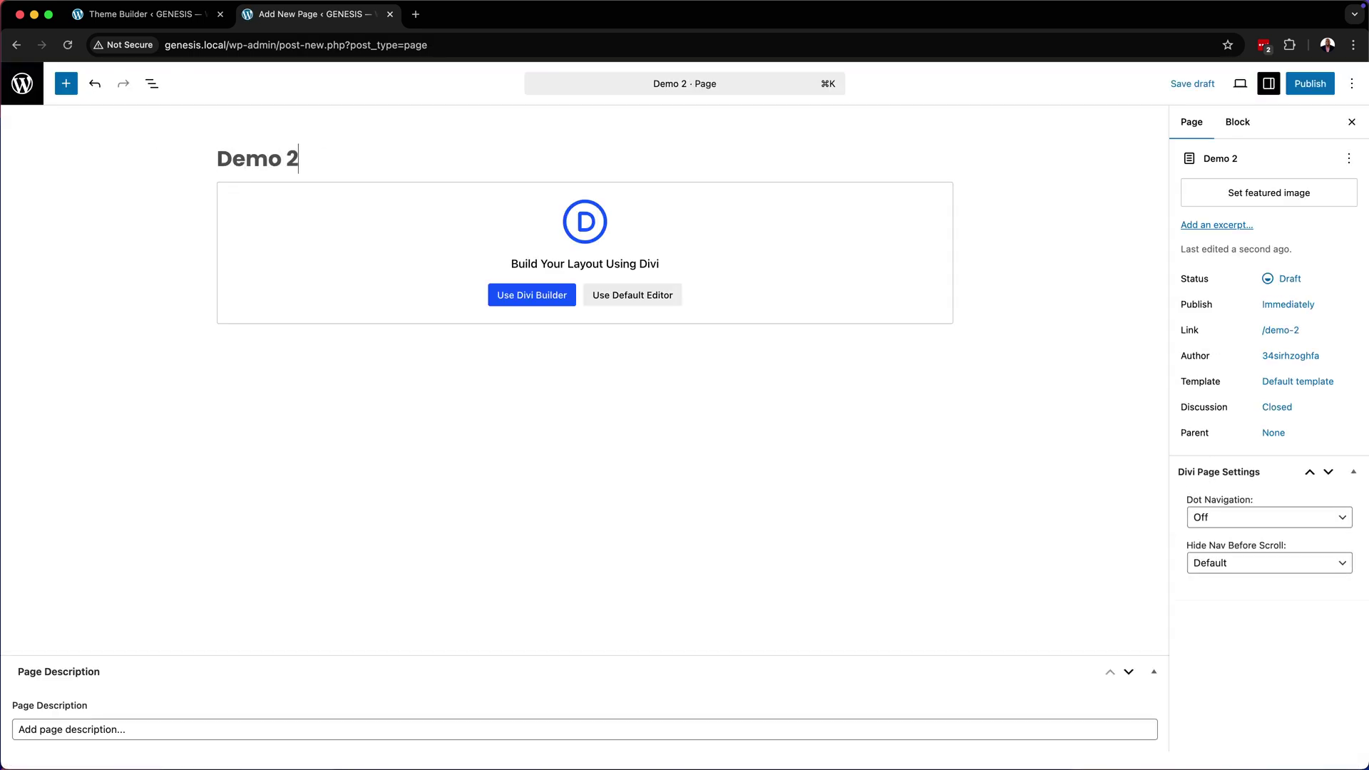
left_click(548, 304)
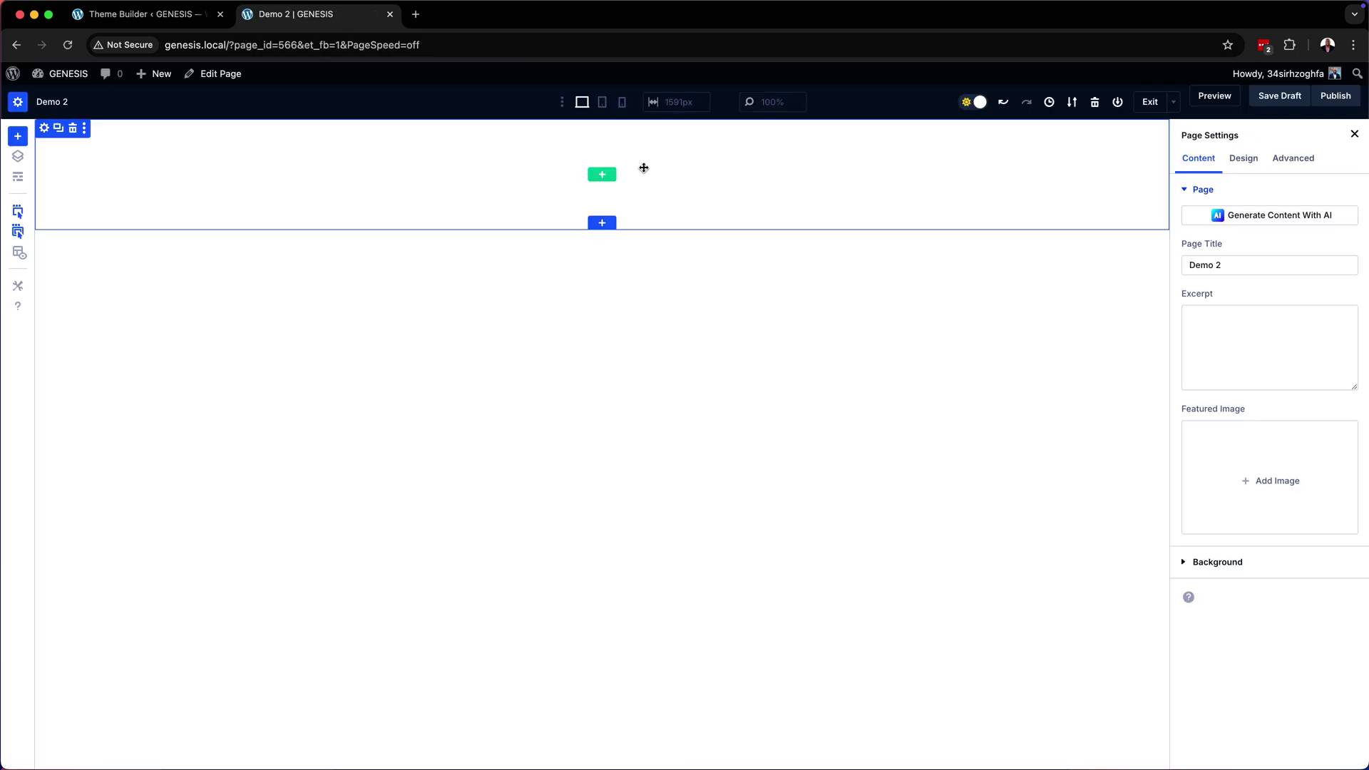
Add a 2/5 + 3/5 two-column row and insert a Text module in the left column.
left_click(603, 175)
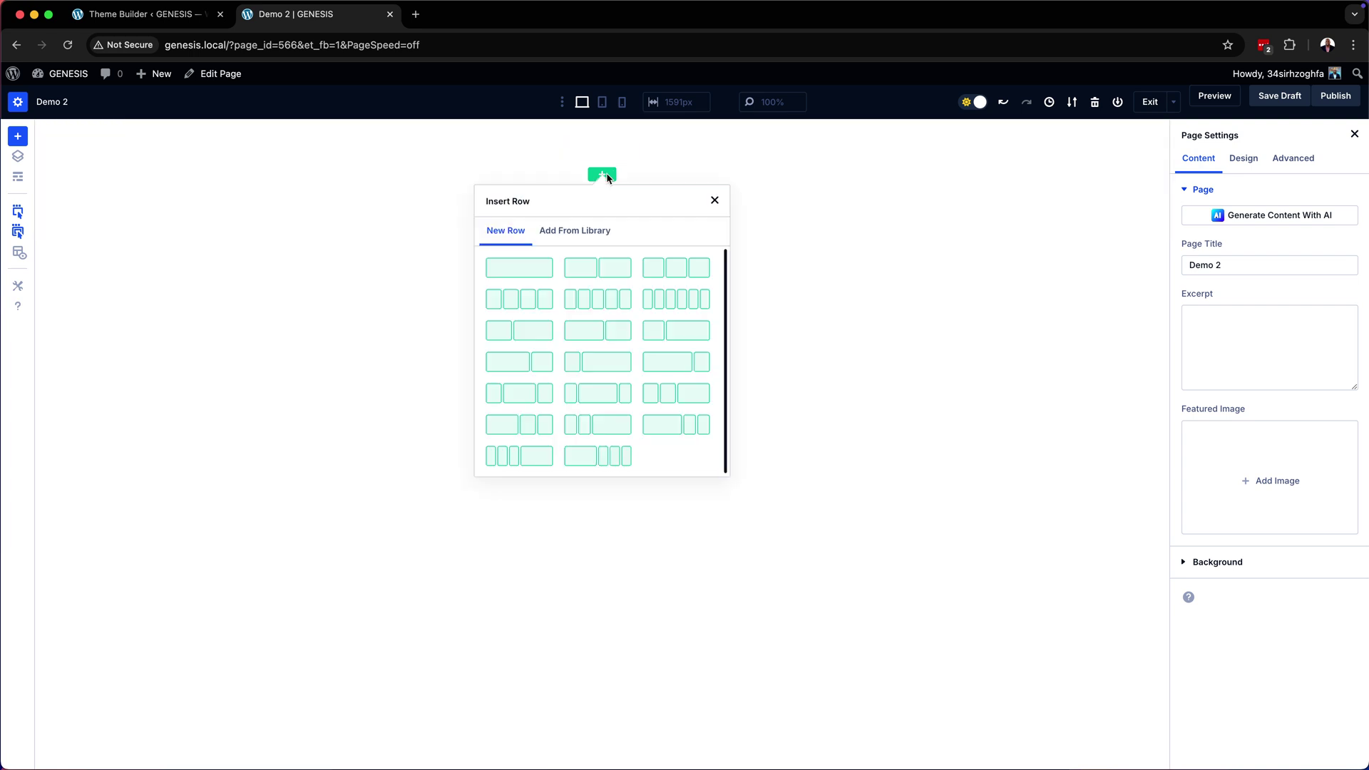
left_click(540, 333)
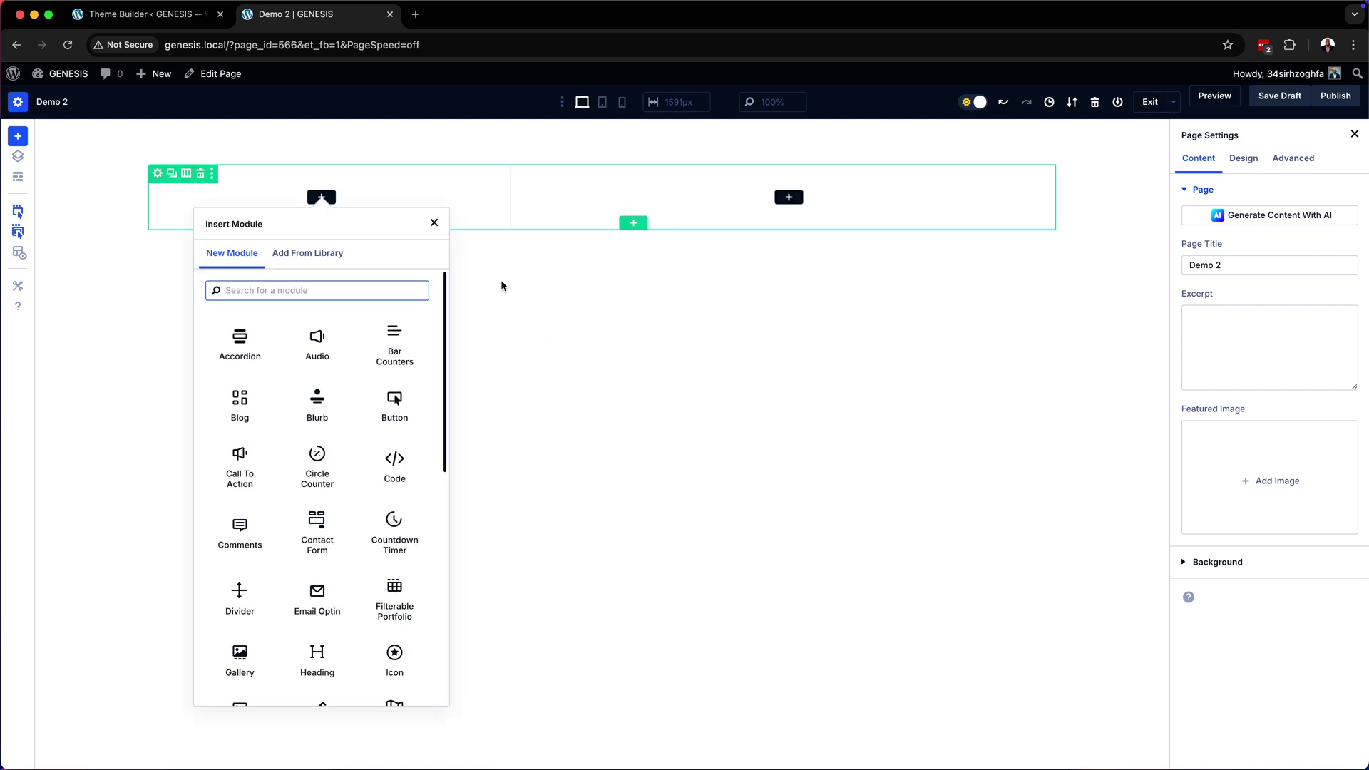
type("tex")
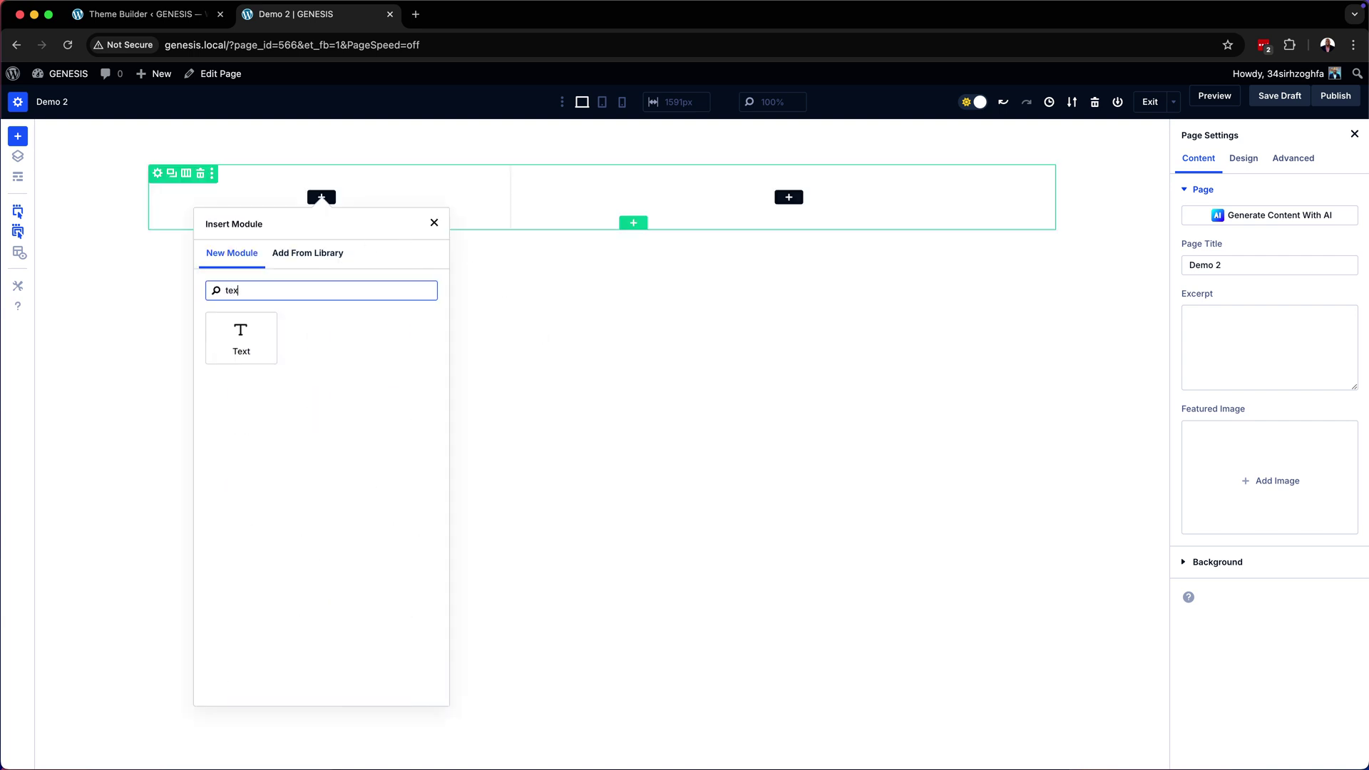
type("t")
left_click(254, 351)
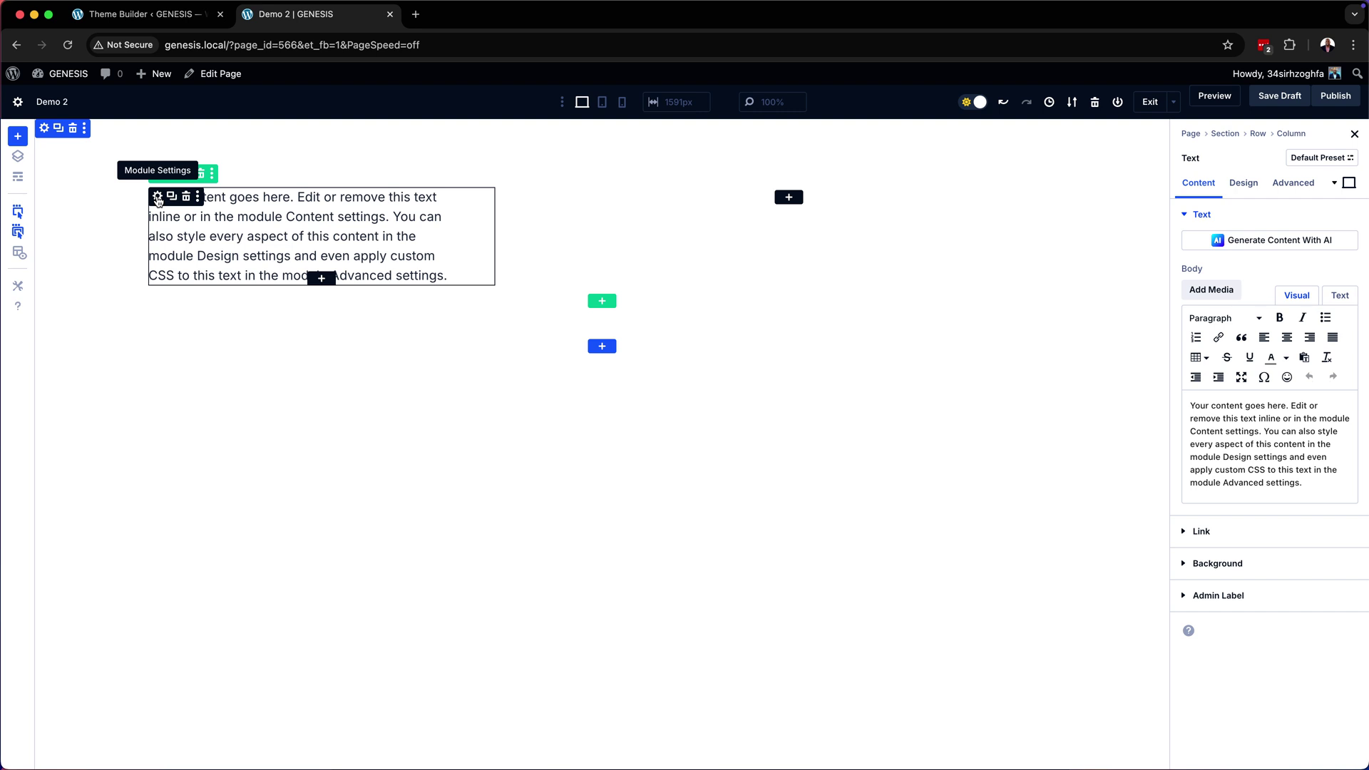
Give the Text module a #e5e7eb light grey background and CSS class 'padding-large sk'.
left_click(1251, 569)
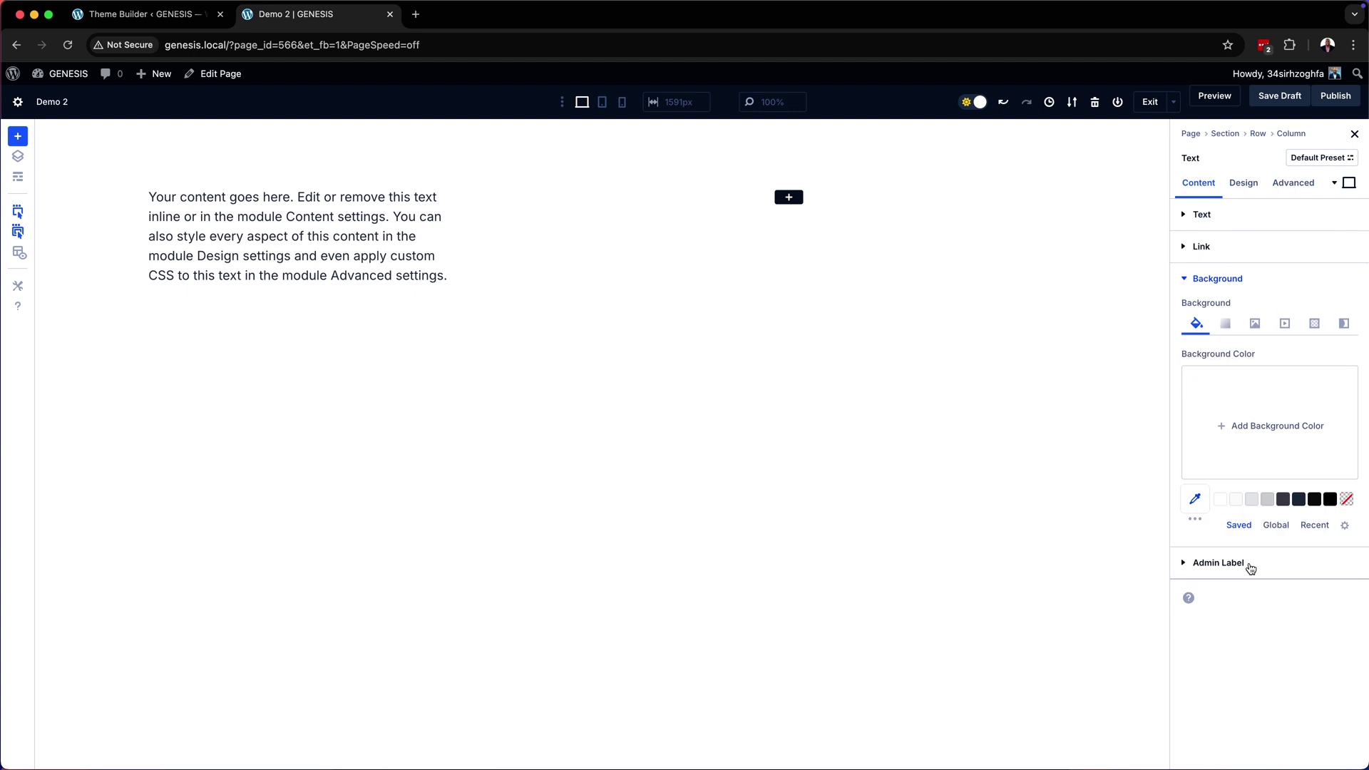
left_click(1253, 501)
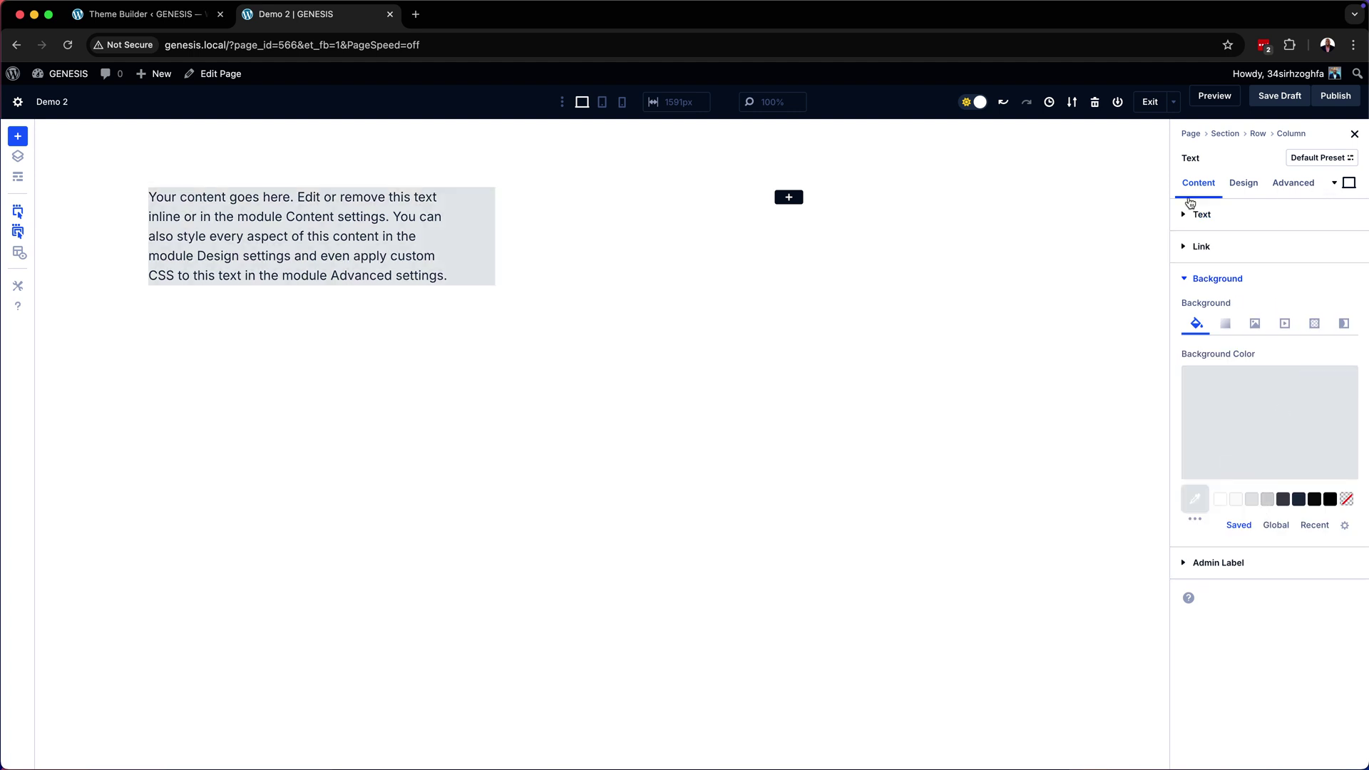
left_click(1294, 187)
left_click(1276, 219)
left_click(1225, 312)
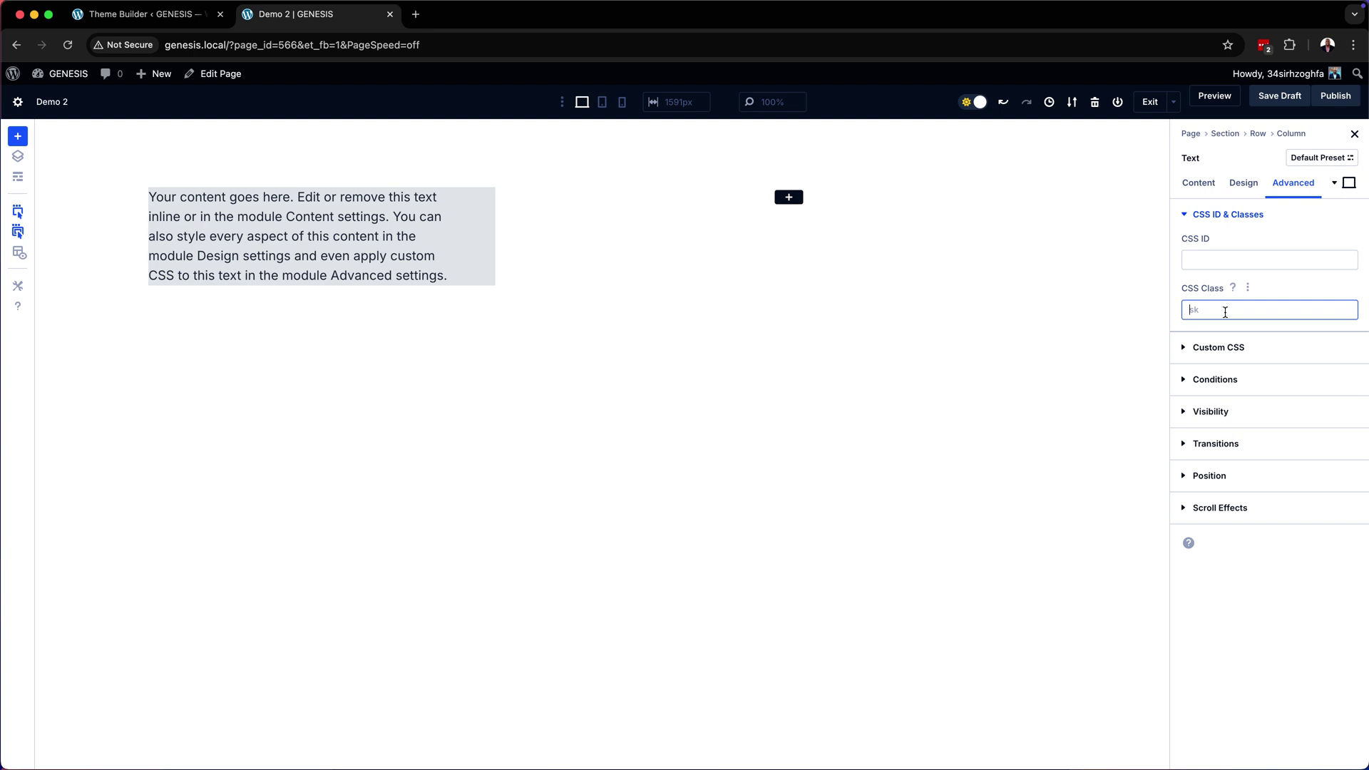
type("padding-")
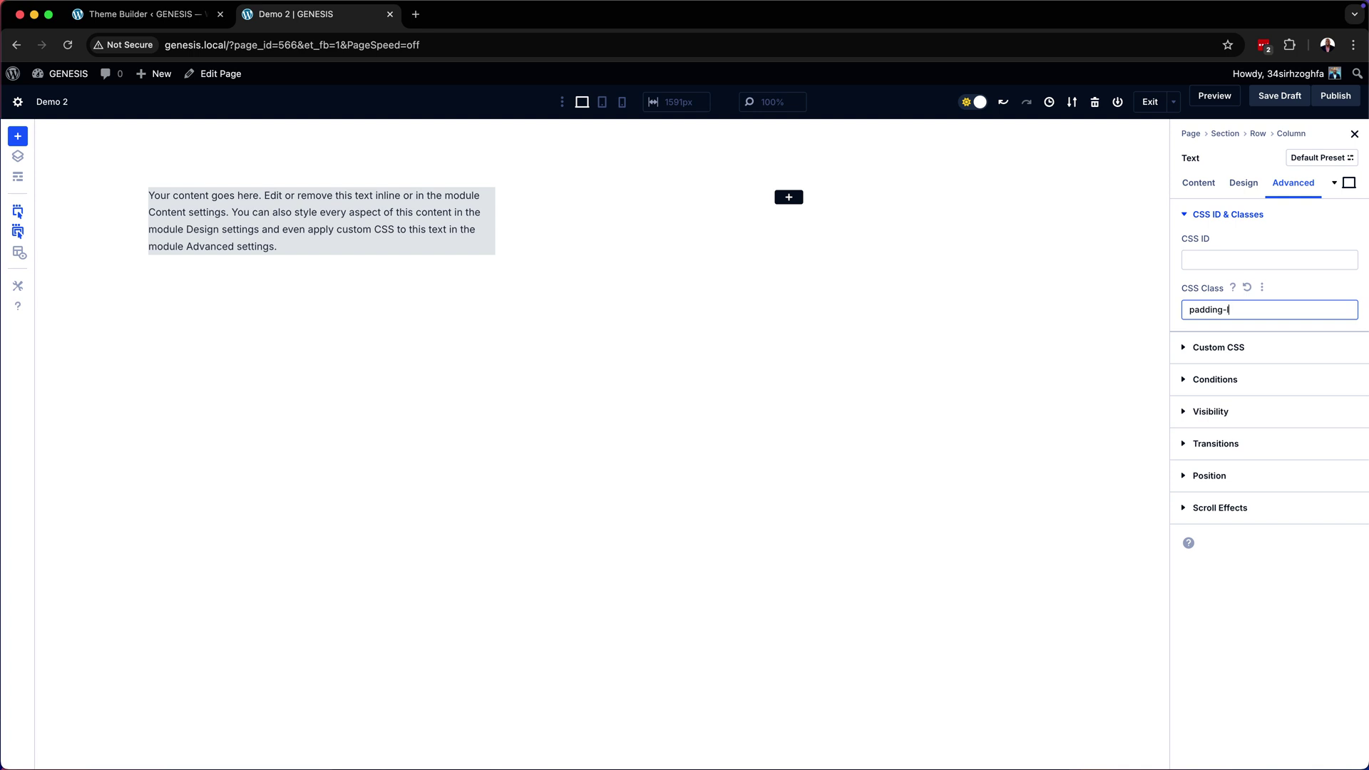
type("large")
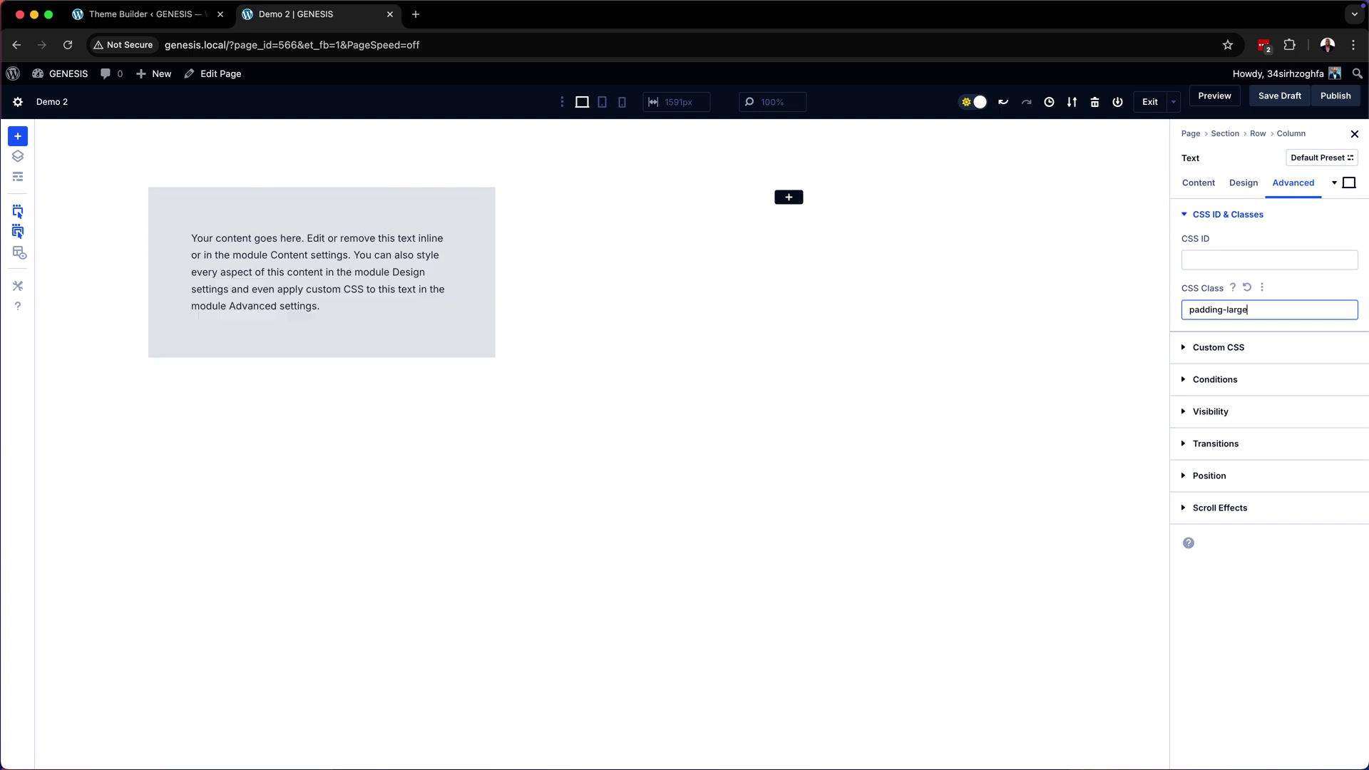
type(" sk")
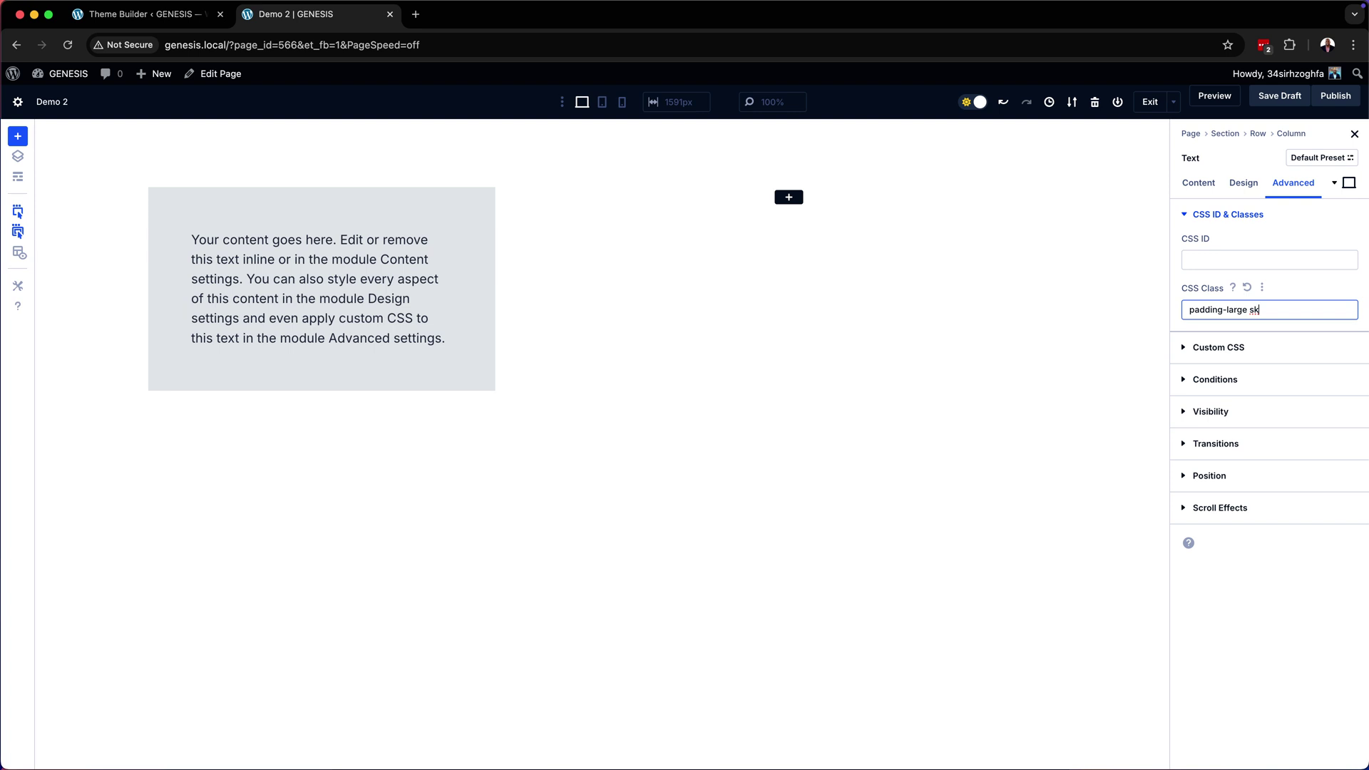
Insert an Image module in the right column showing sk-image from the Media Library.
left_click(789, 200)
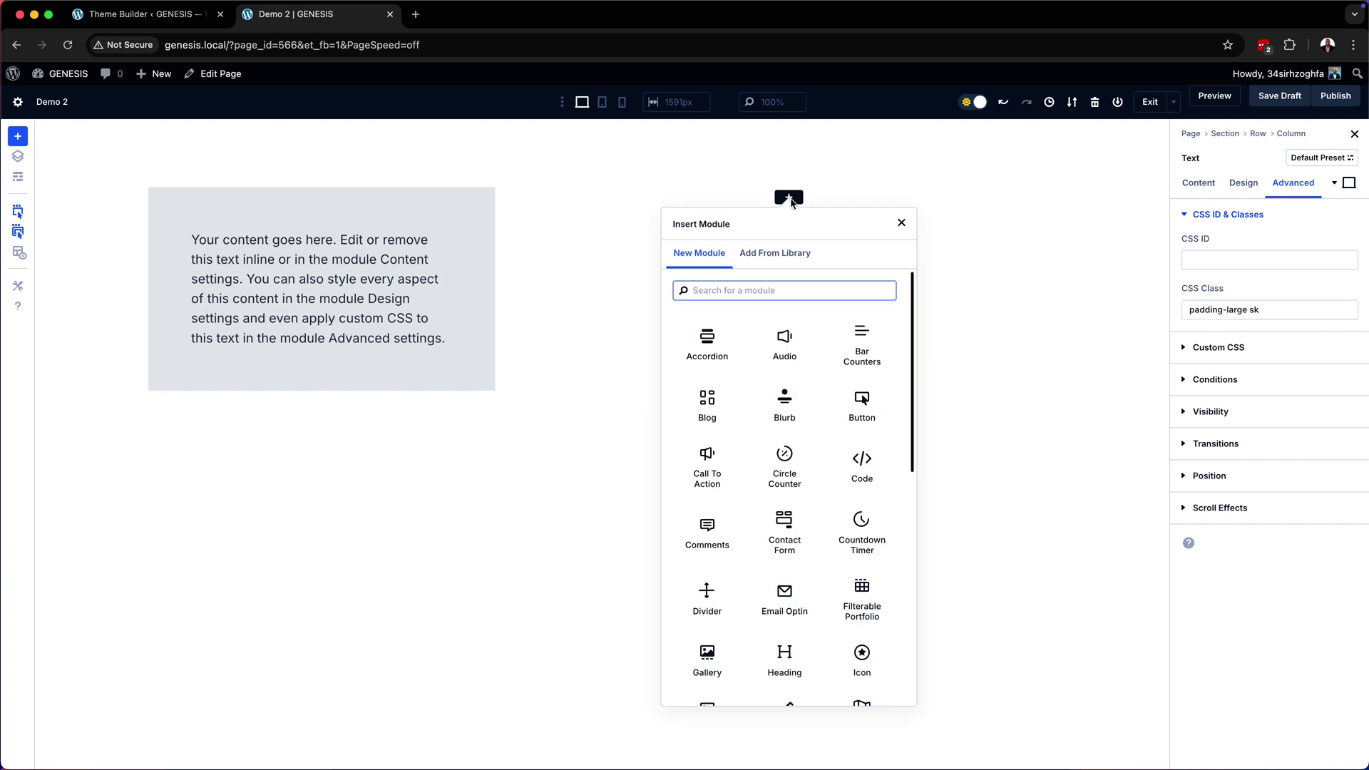
type("imag")
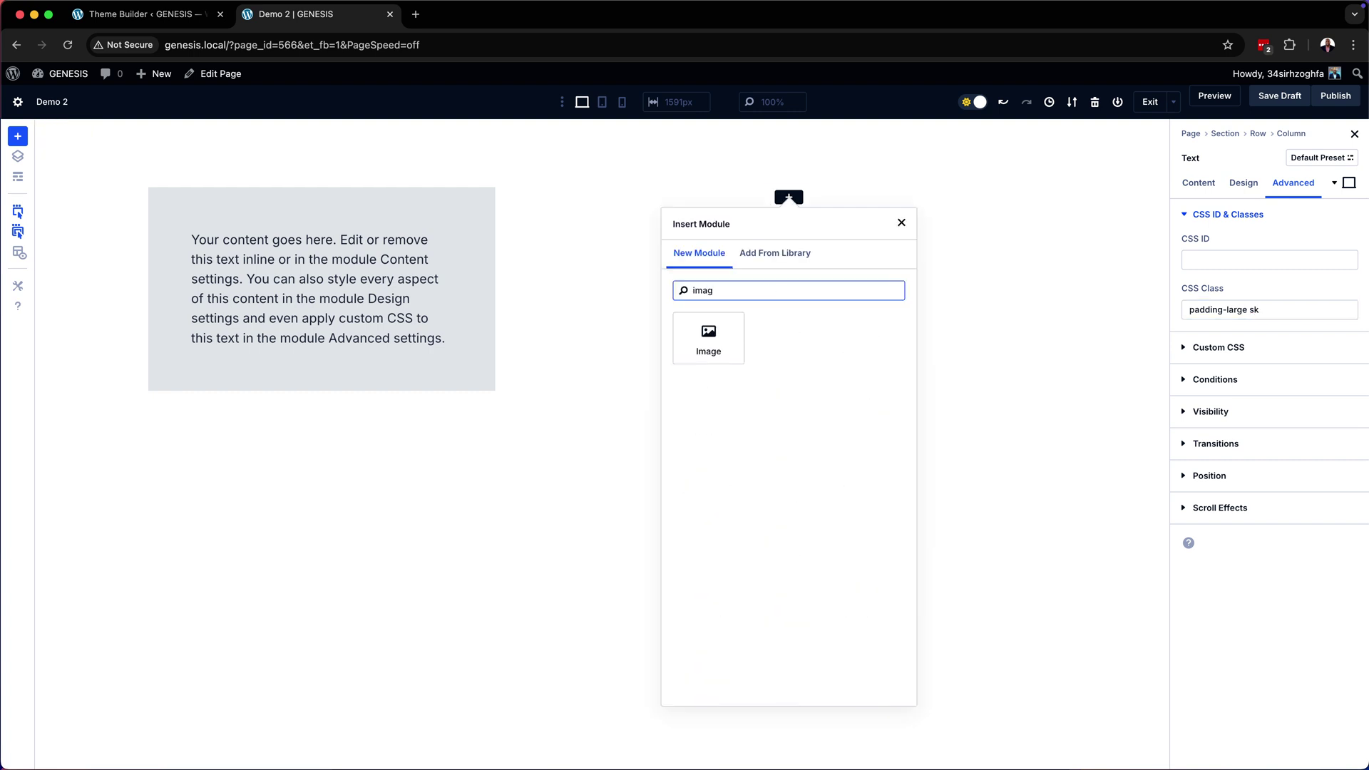
left_click(703, 342)
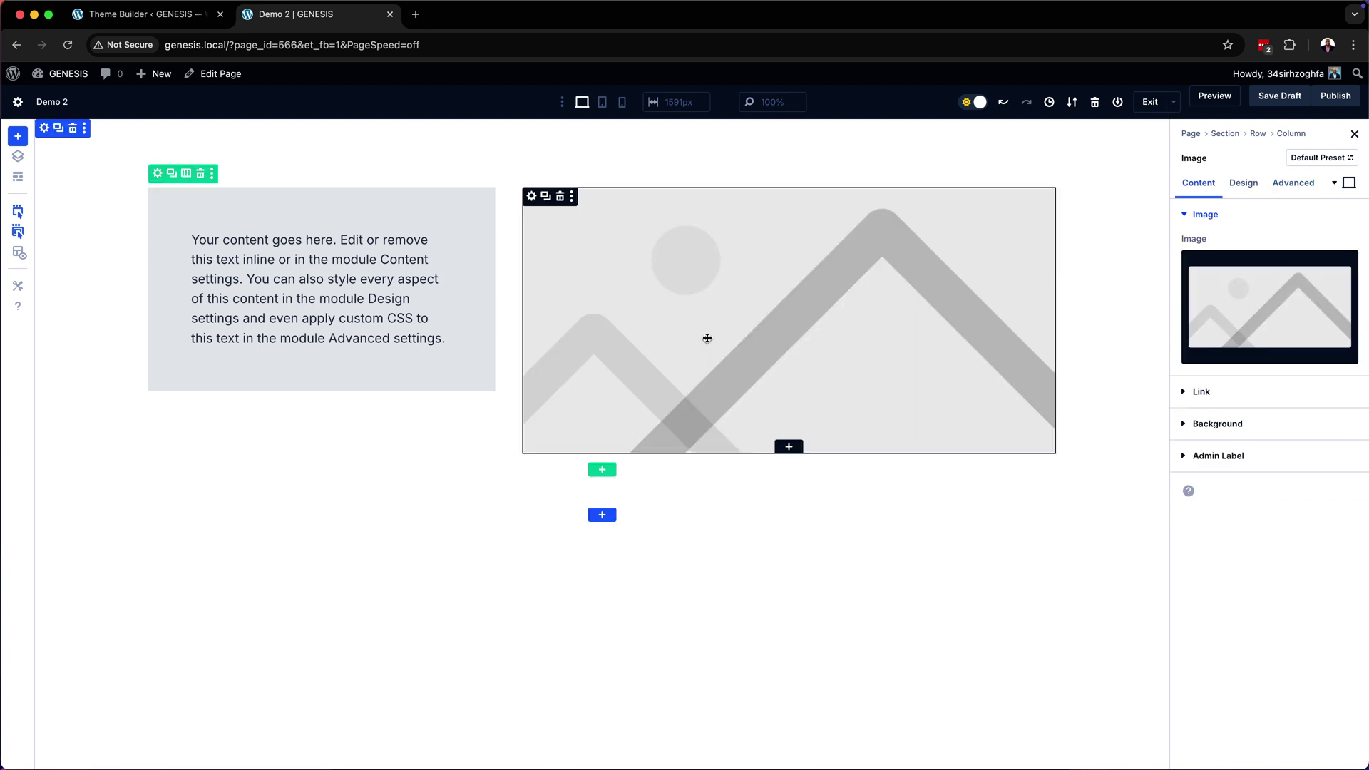
left_click(1278, 317)
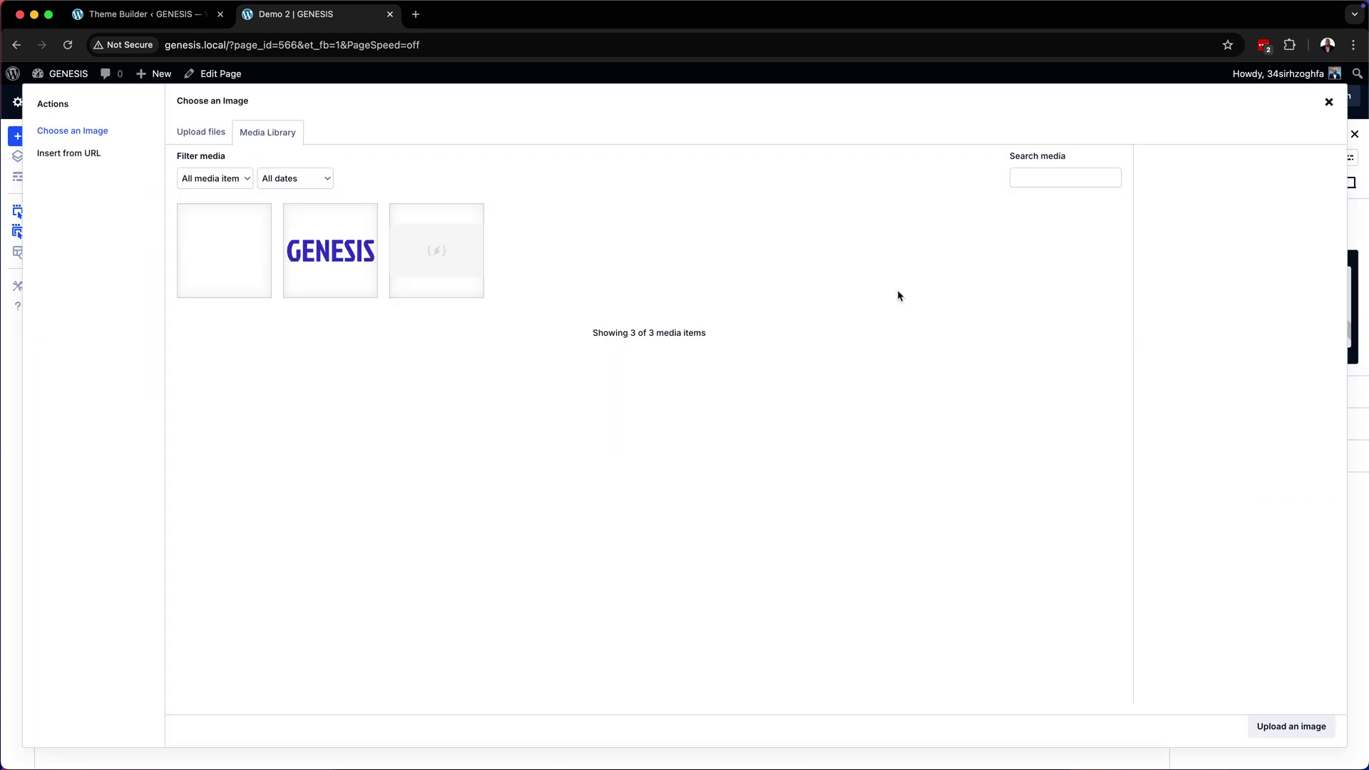
left_click(471, 237)
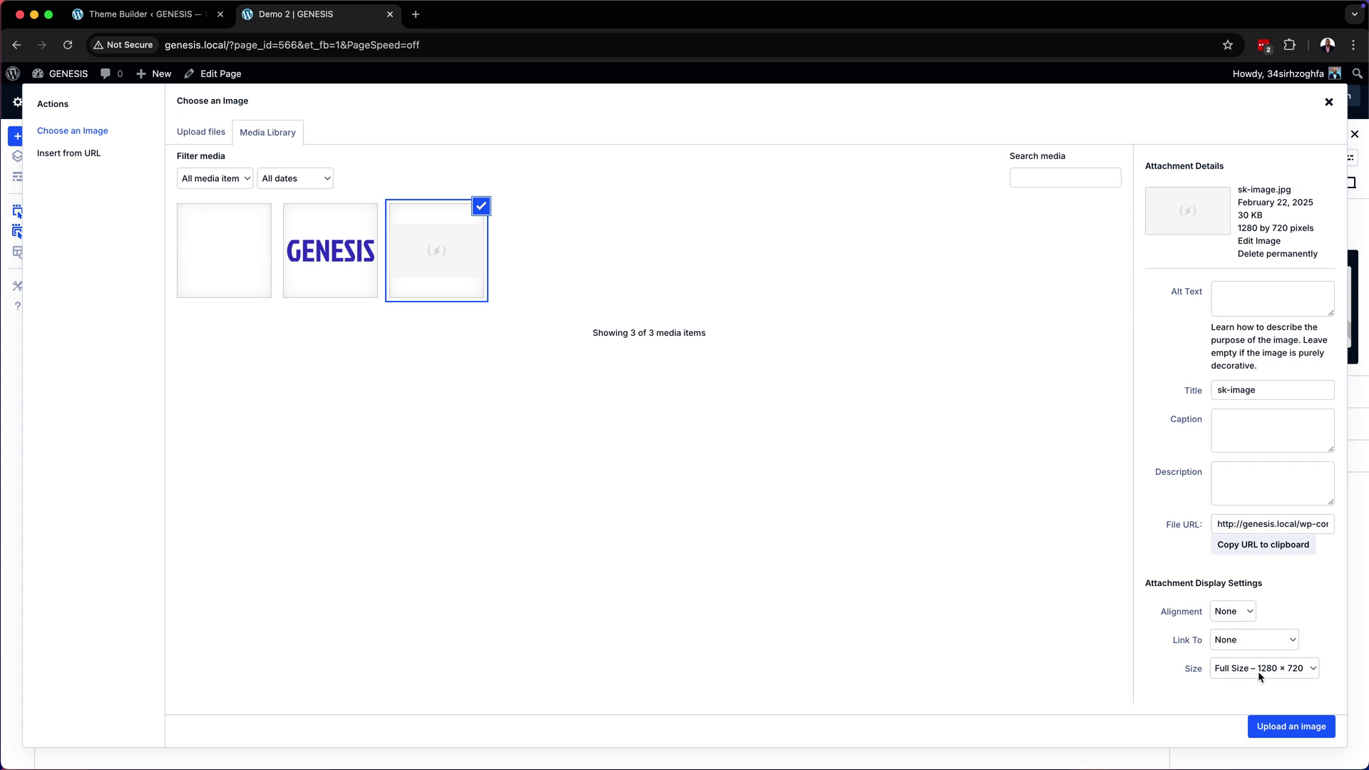
left_click(1306, 729)
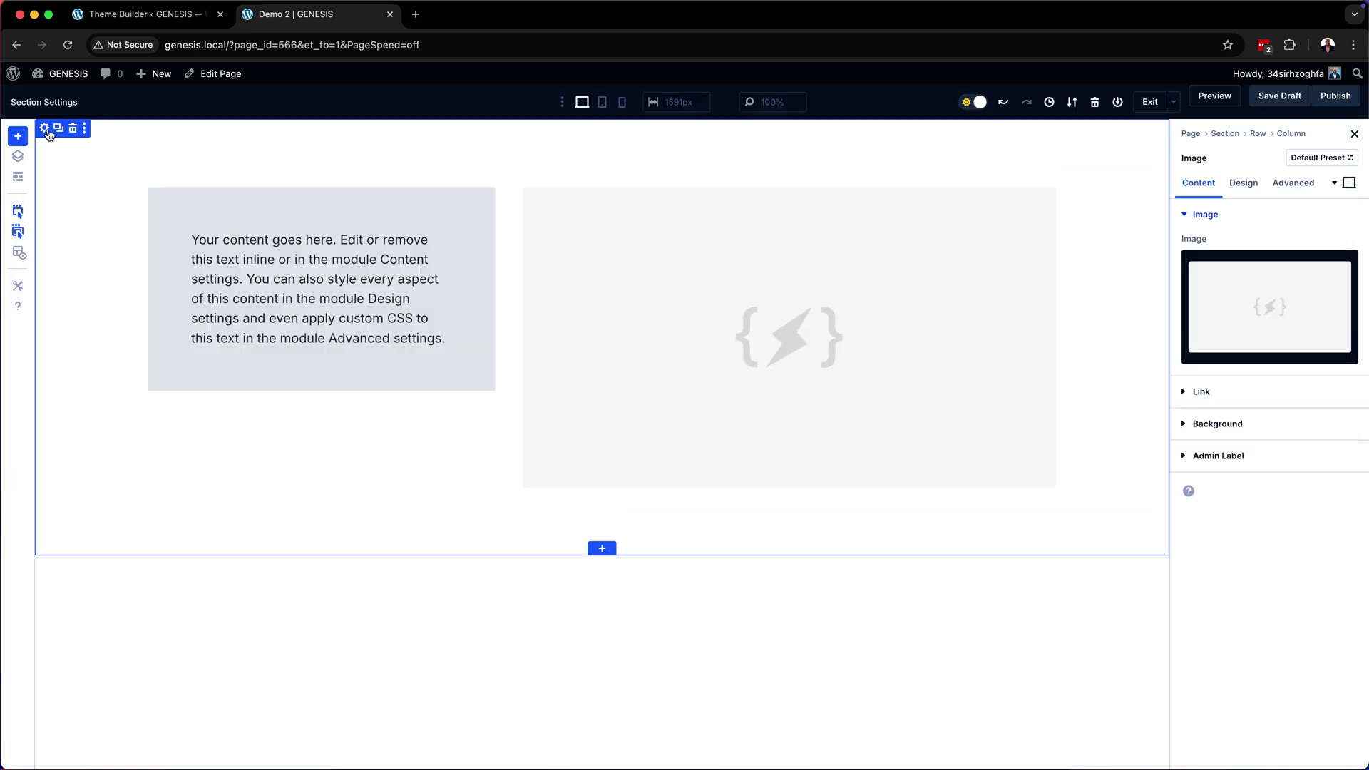
Add a regular section with a one-column row holding an Image module.
left_click(610, 549)
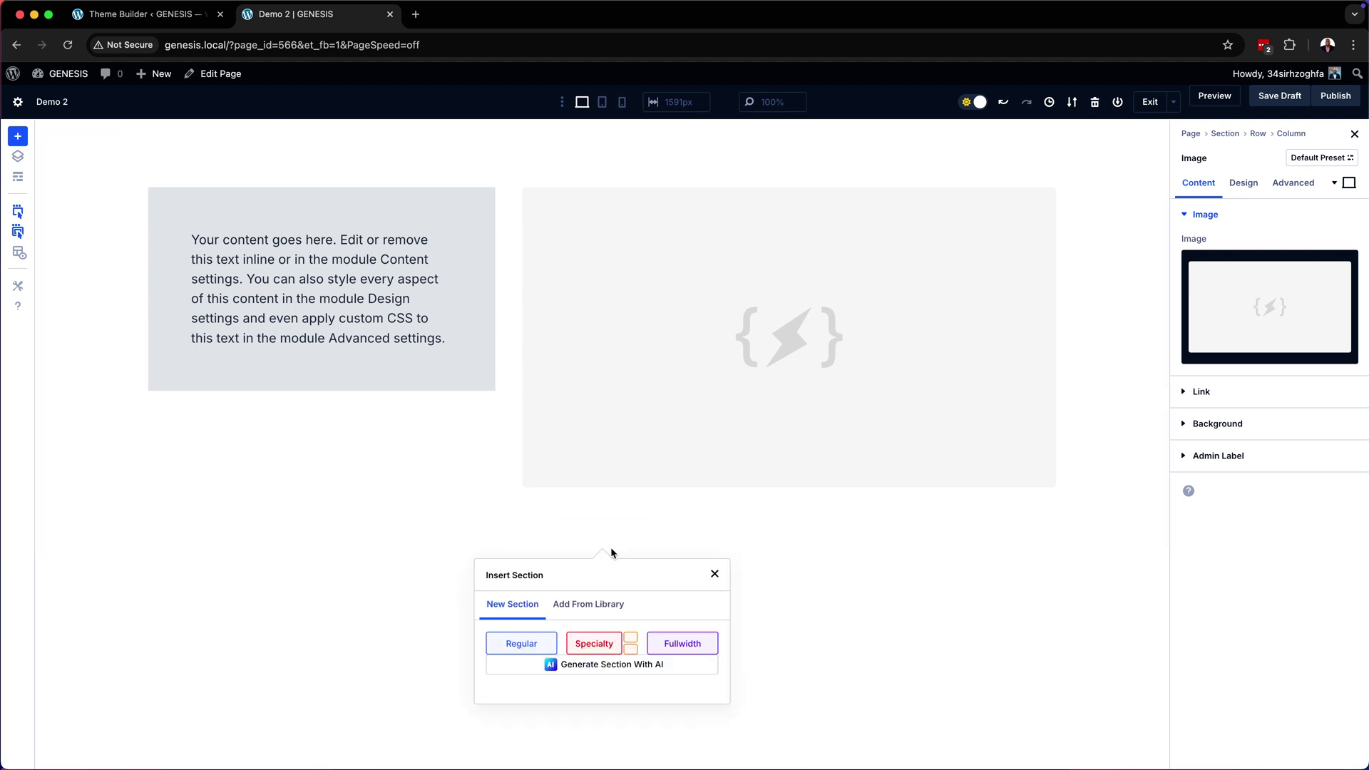
left_click(536, 643)
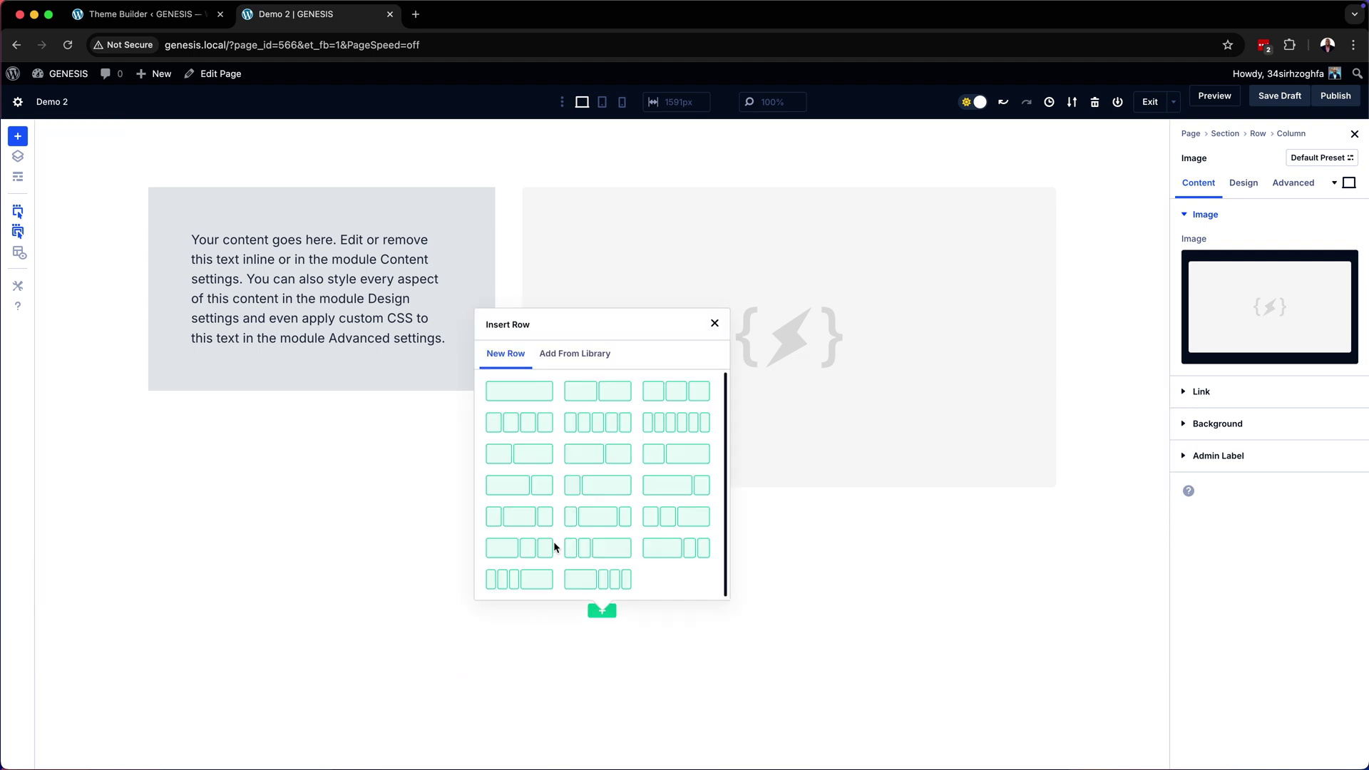
left_click(510, 390)
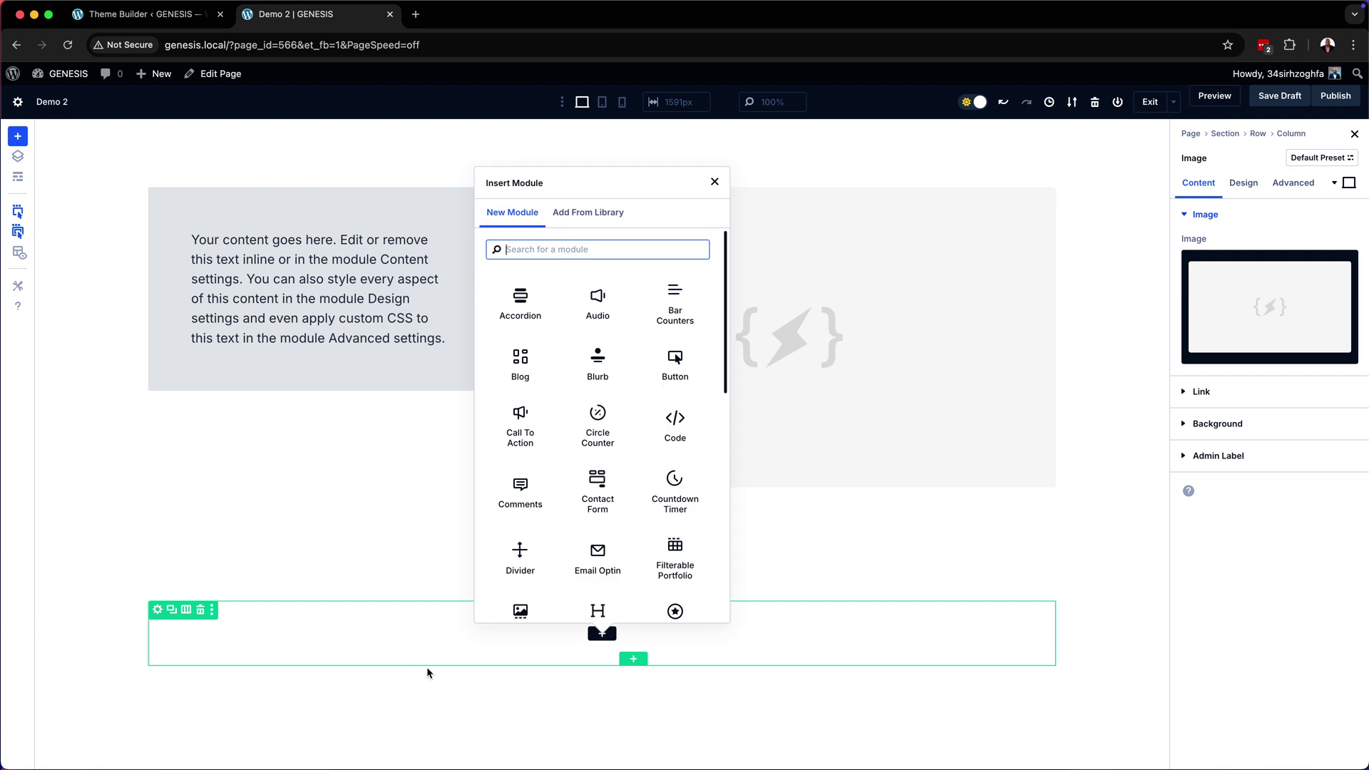
type("ima")
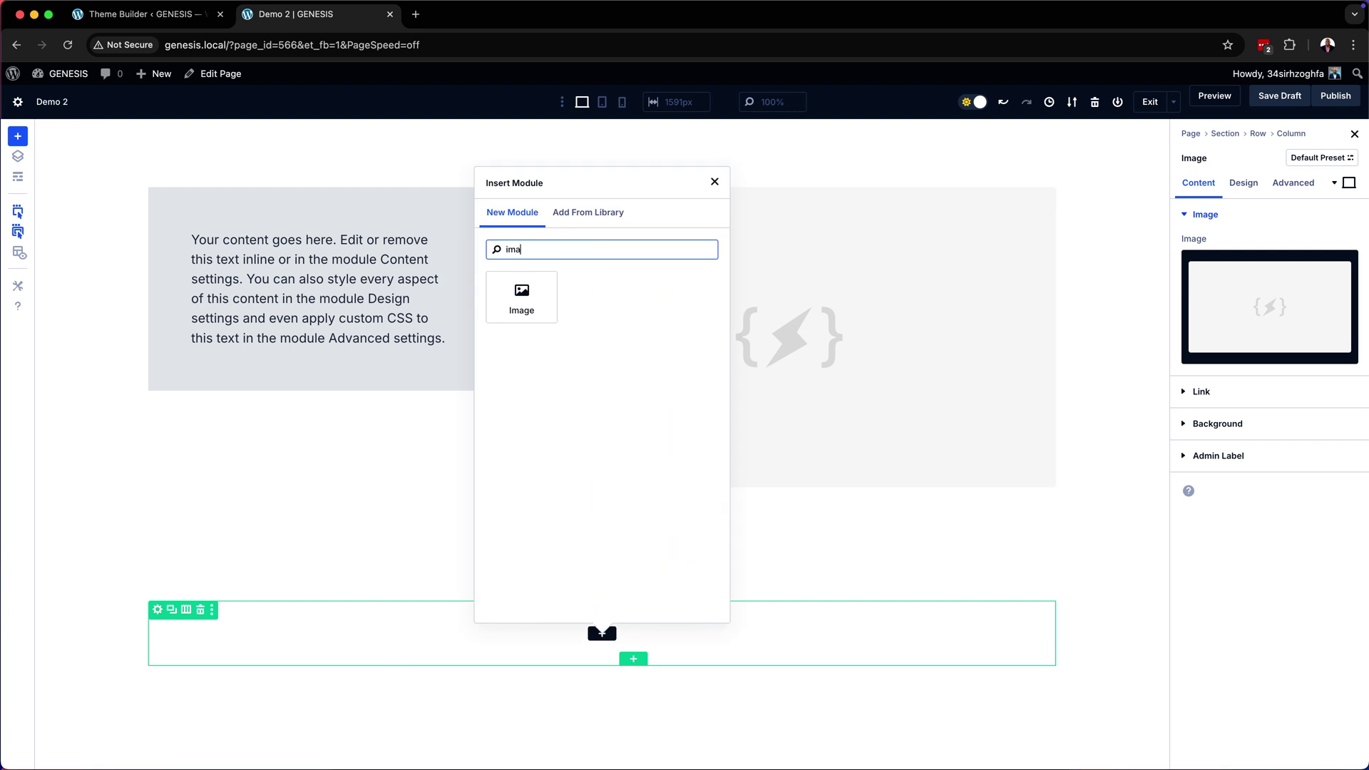
left_click(542, 294)
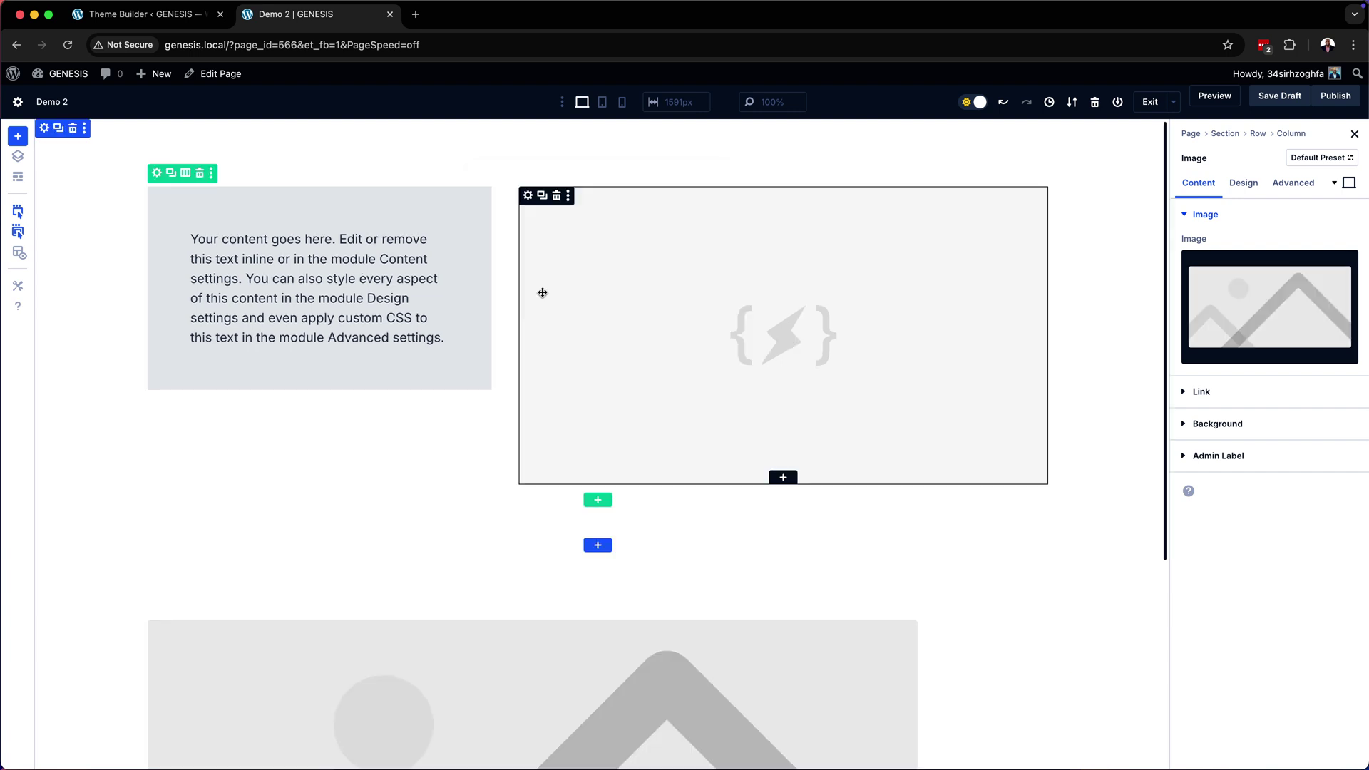
Set the new image's alignment to center in its Design settings.
scroll(714, 513, "down", 3)
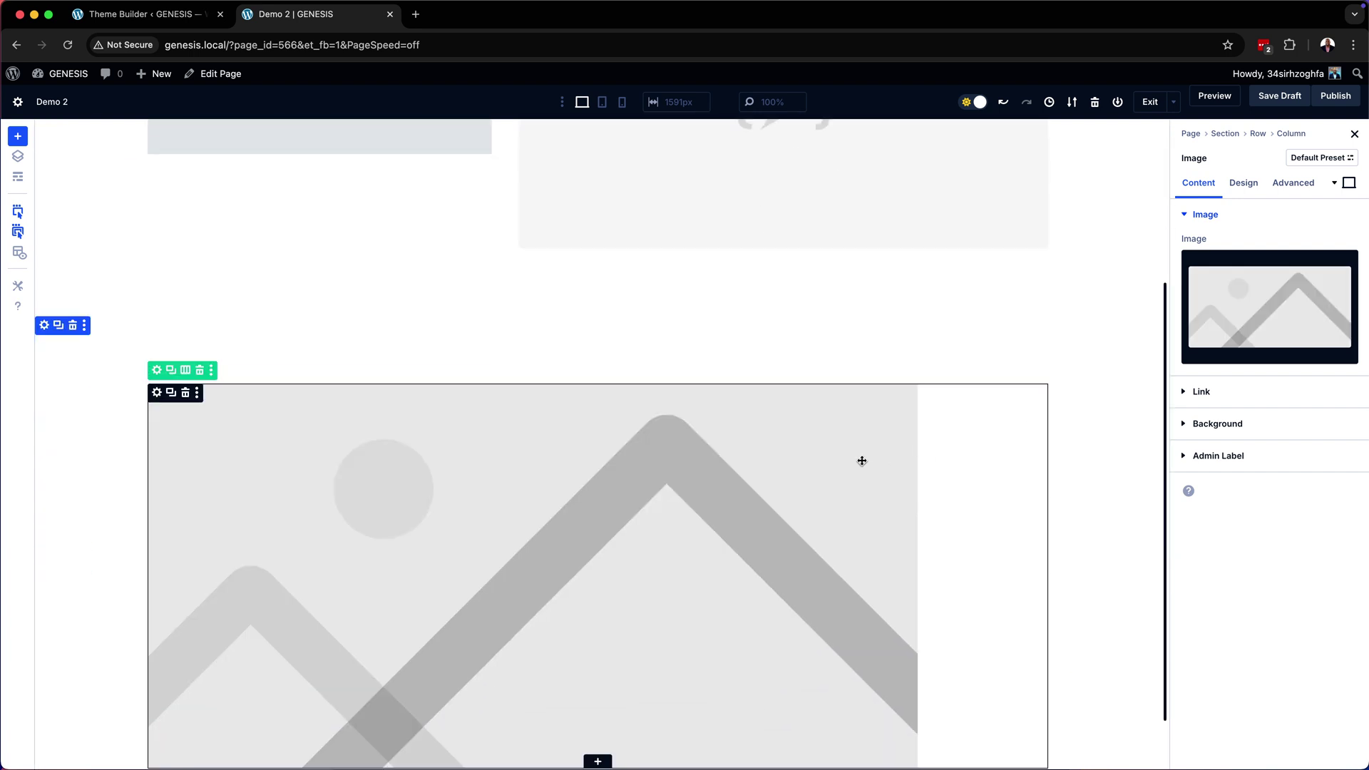
left_click(1241, 183)
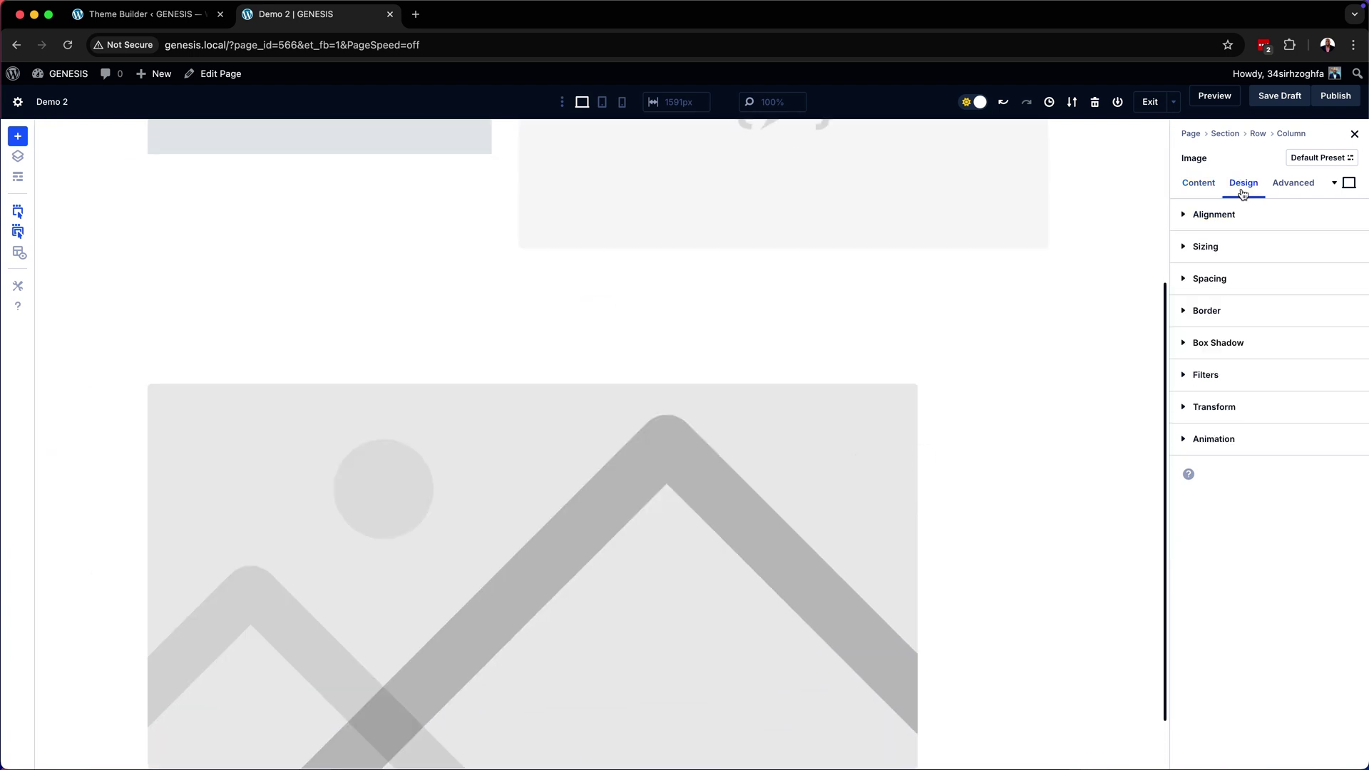
left_click(1234, 214)
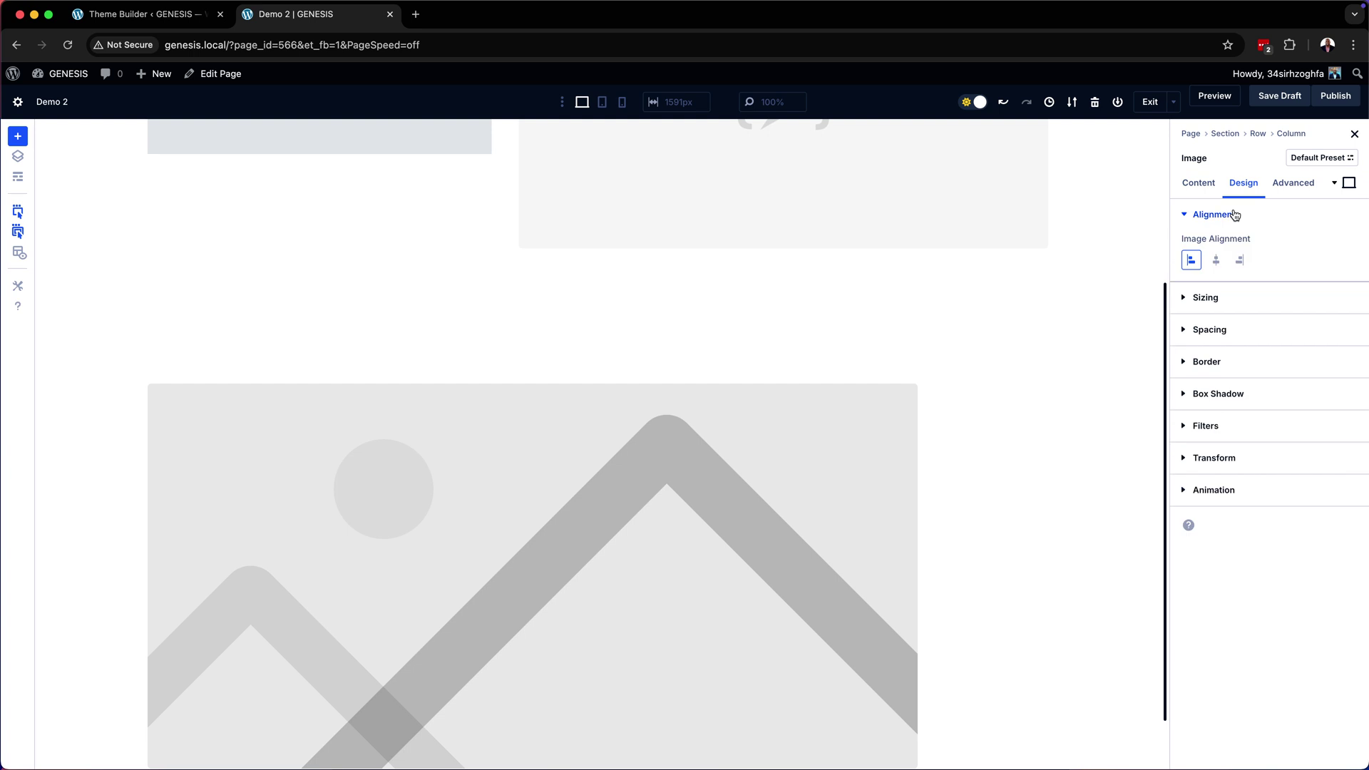
left_click(1218, 263)
scroll(833, 428, "down", 1)
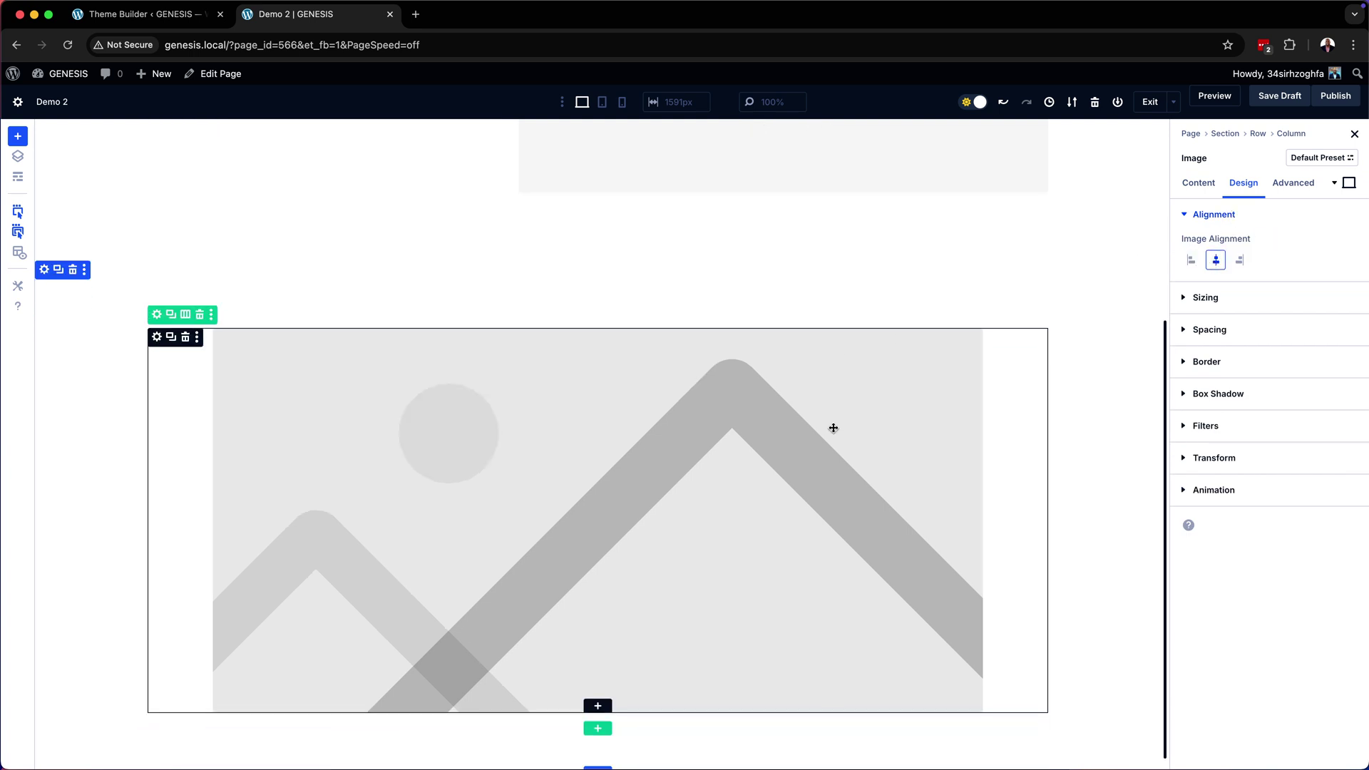
left_click(598, 696)
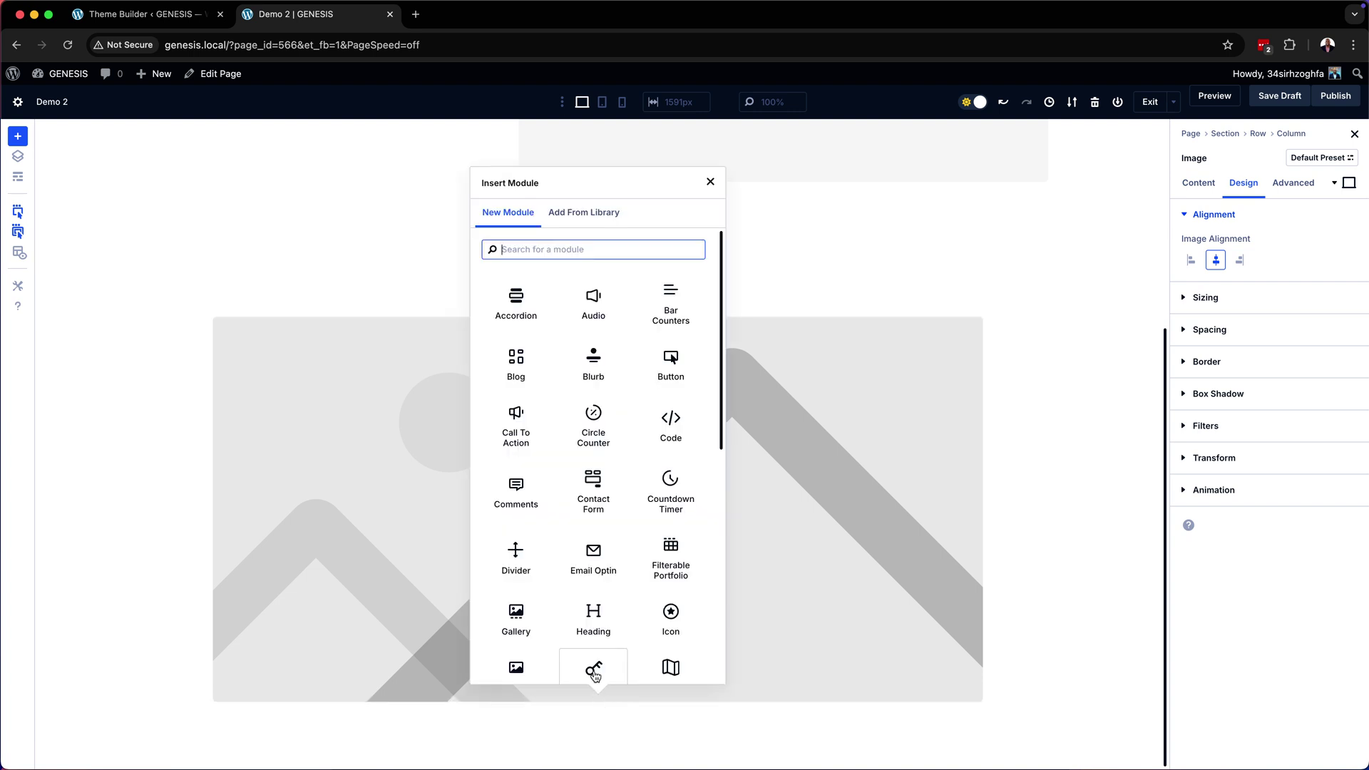
Insert a Text module under the image with the CSS class 'sk-content'.
type("text")
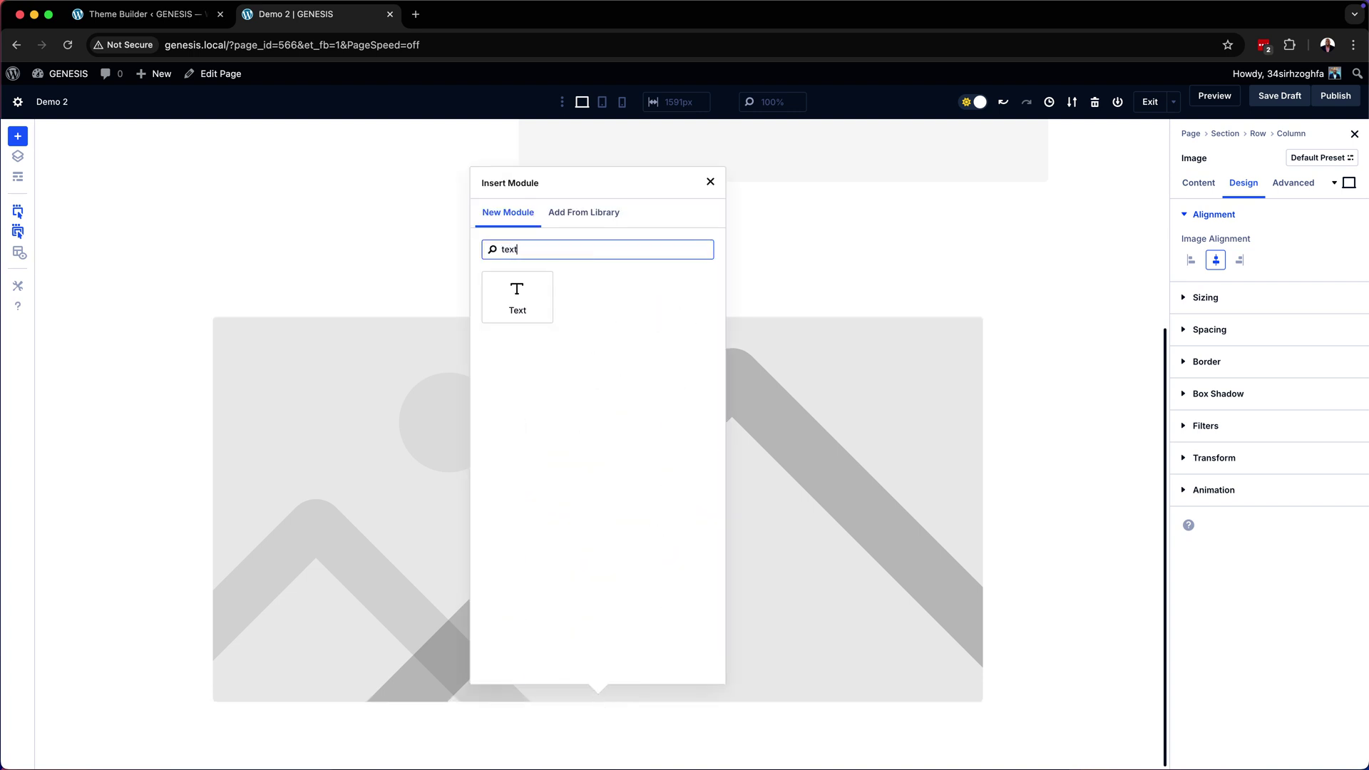
left_click(547, 309)
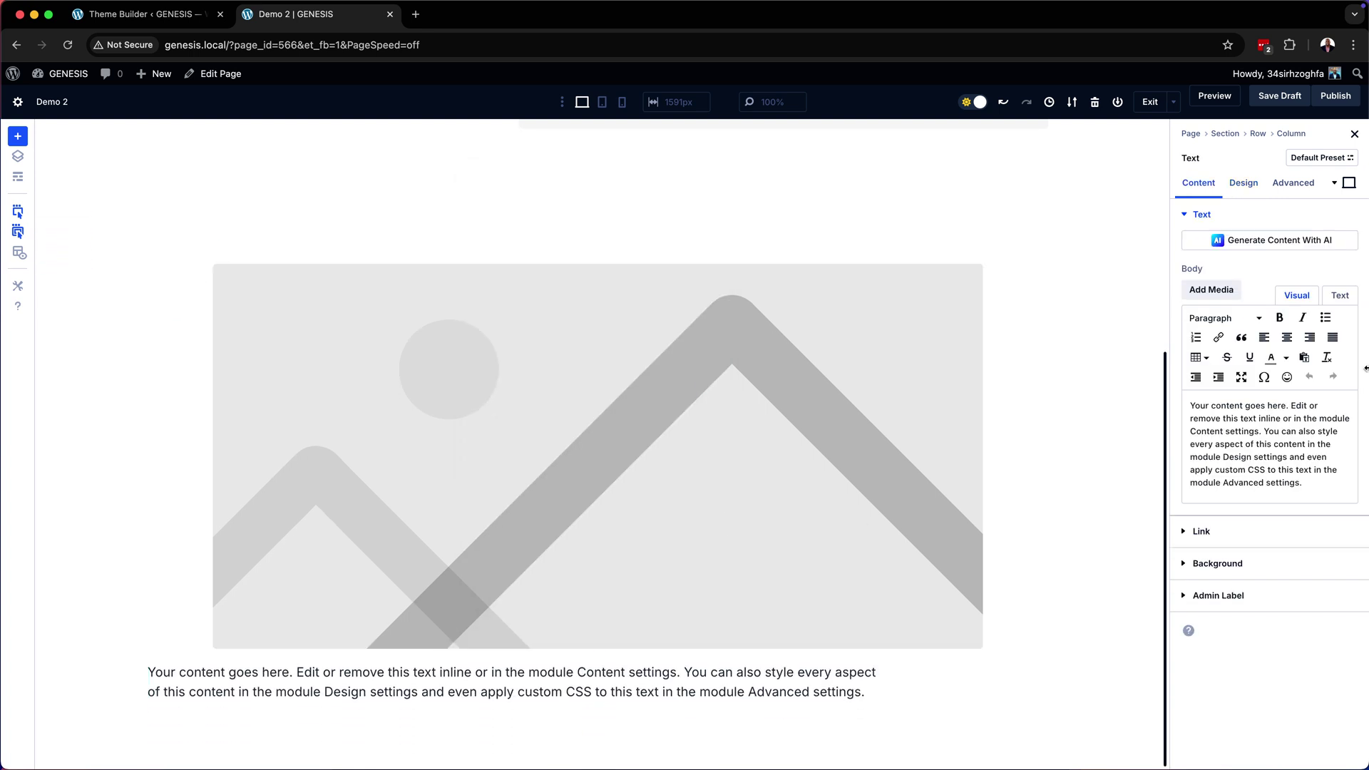
left_click(1313, 186)
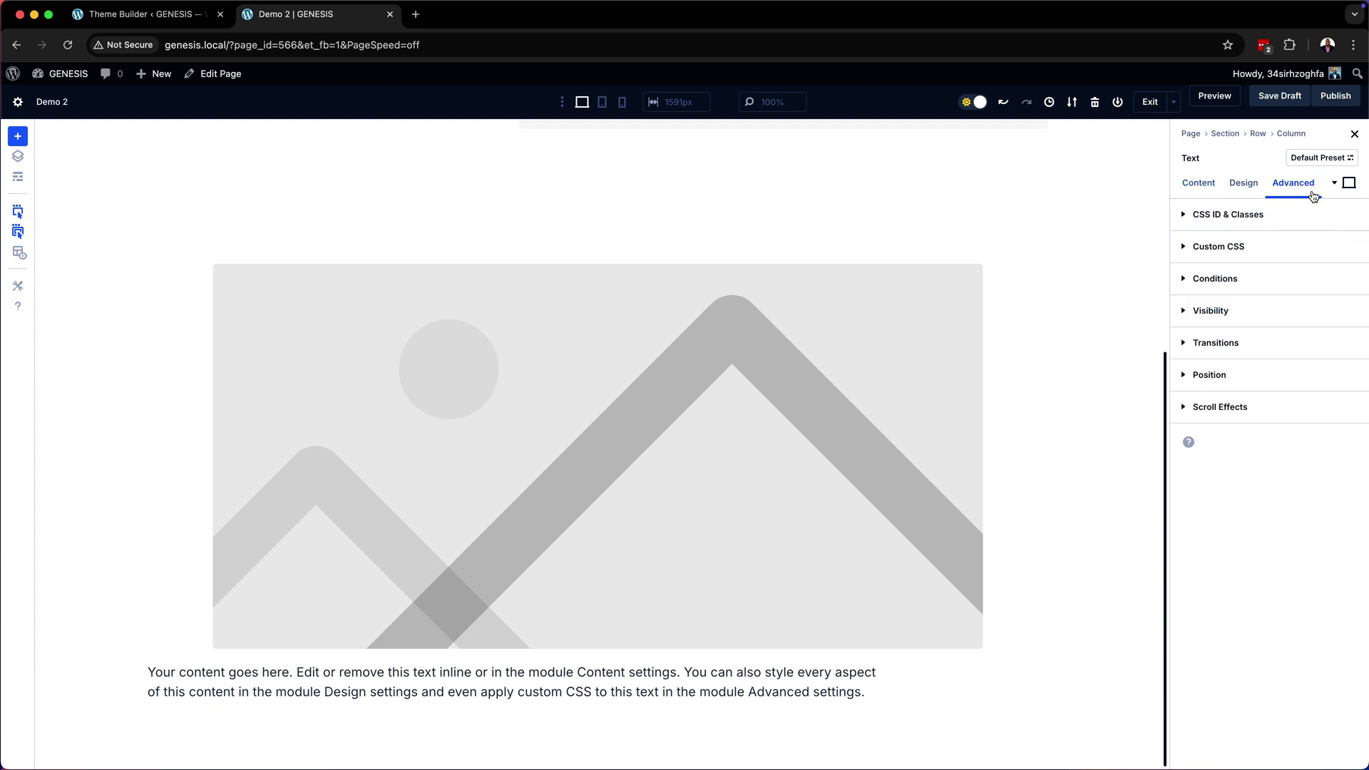
left_click(1285, 218)
left_click(1298, 309)
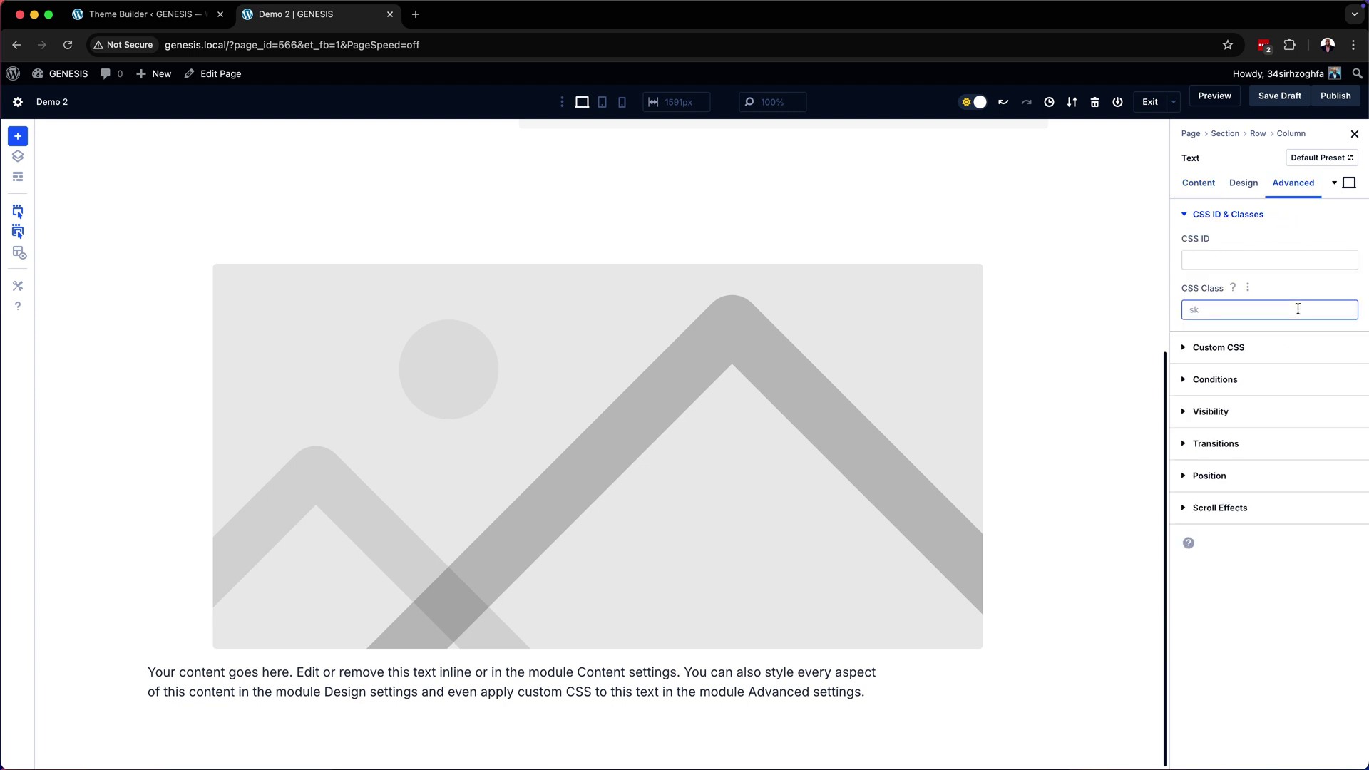
type("sk-")
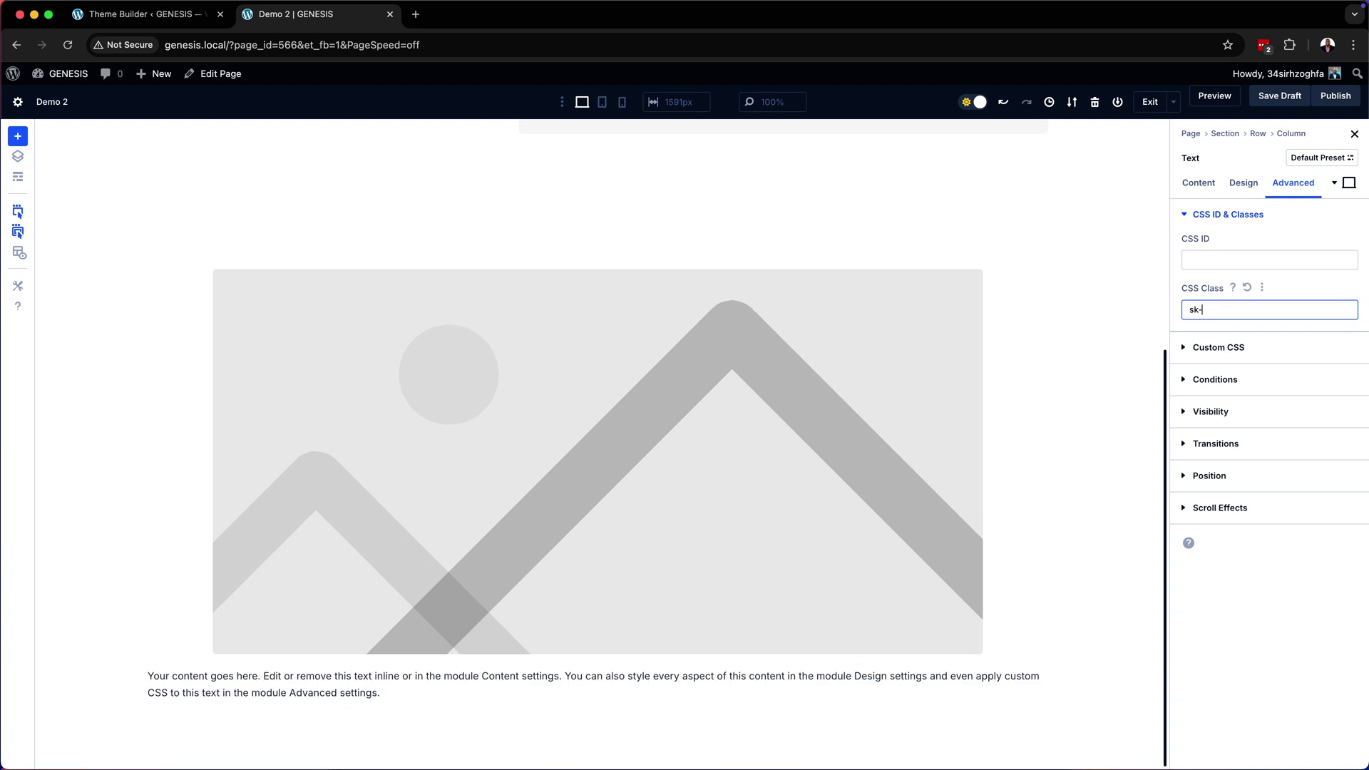
type("content")
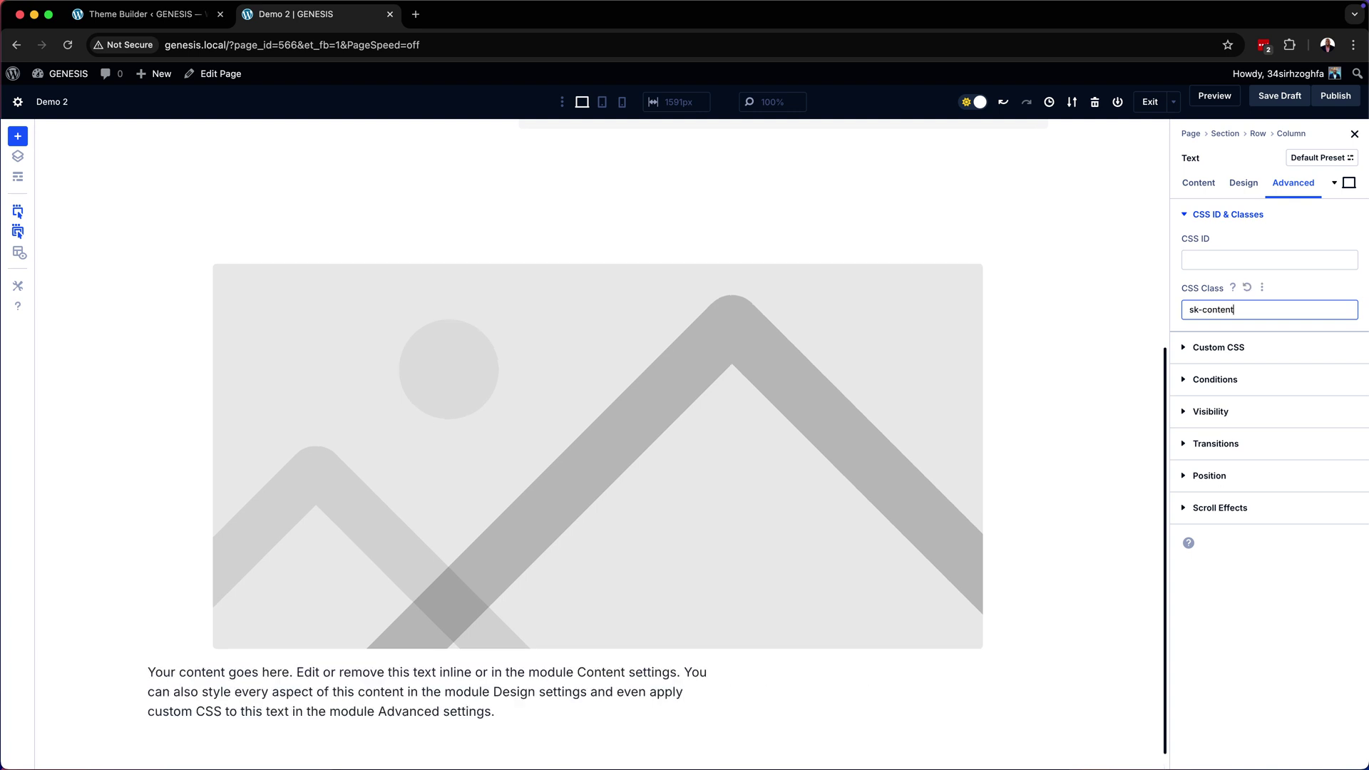
Set the Text module's sizing Module Alignment to center.
left_click(1243, 183)
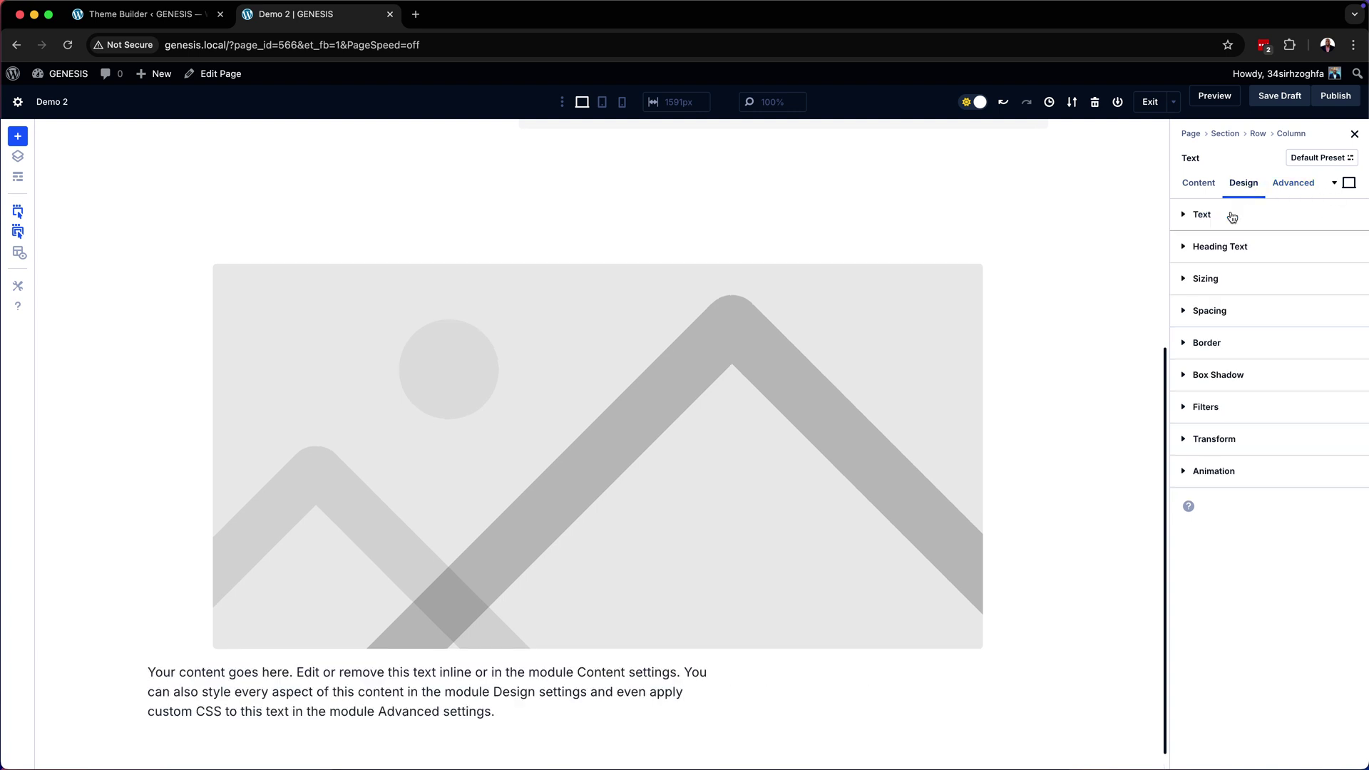
left_click(1228, 283)
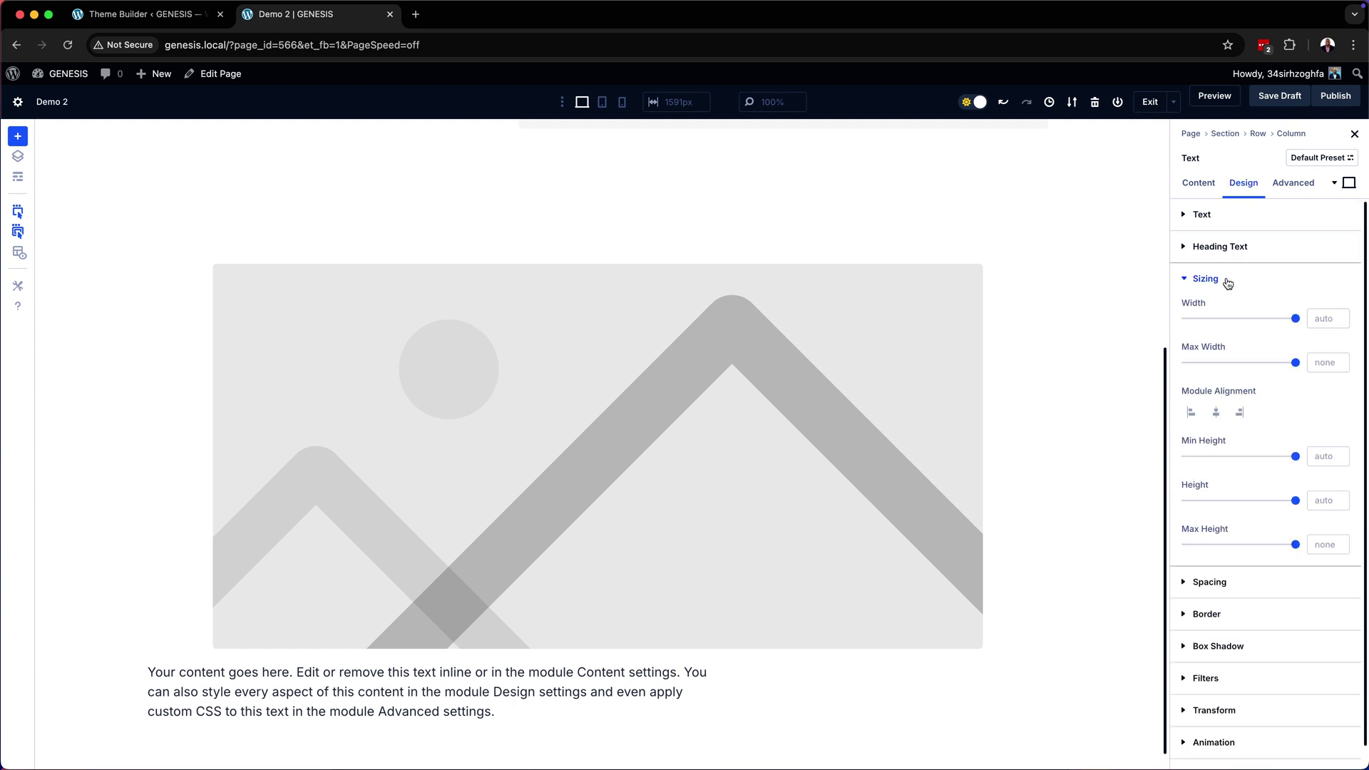
left_click(1216, 412)
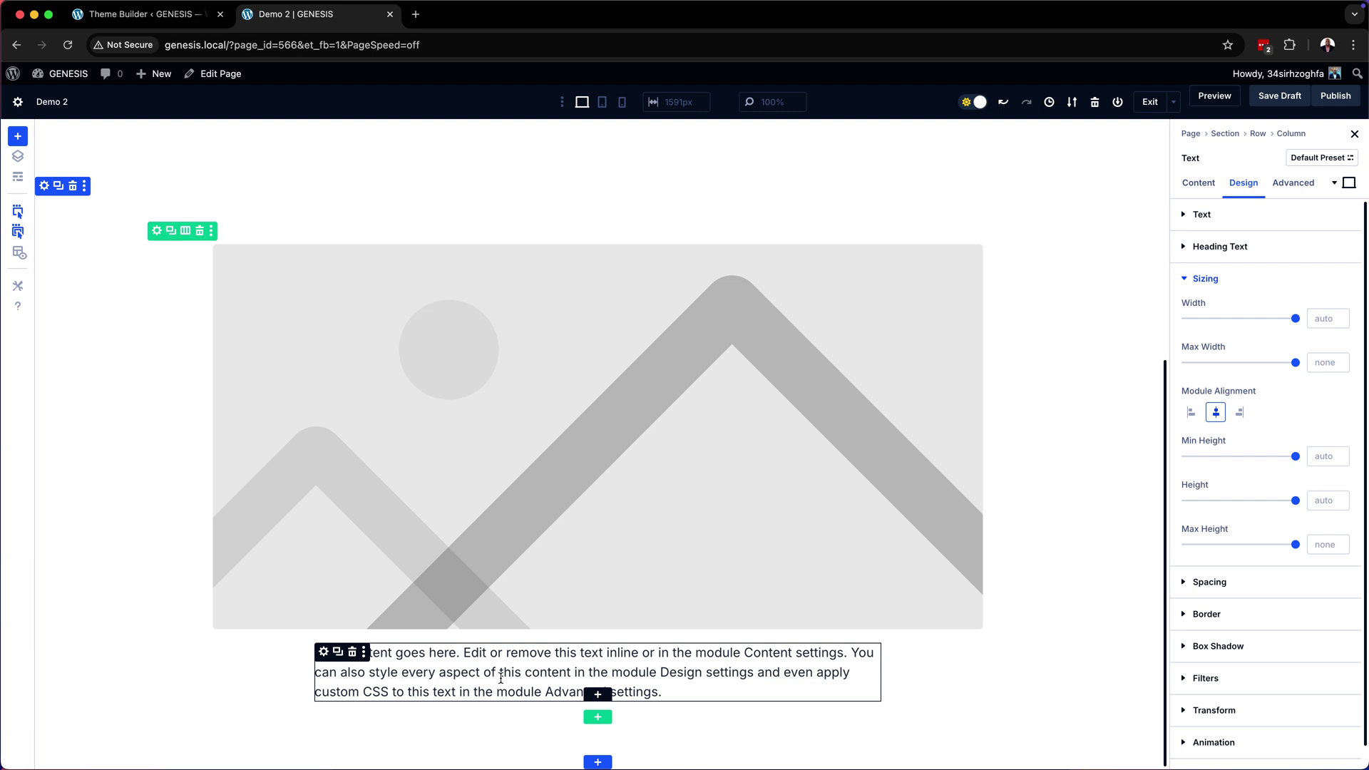
Add 'margin-top-large' to the Text module's CSS classes.
left_click(1292, 182)
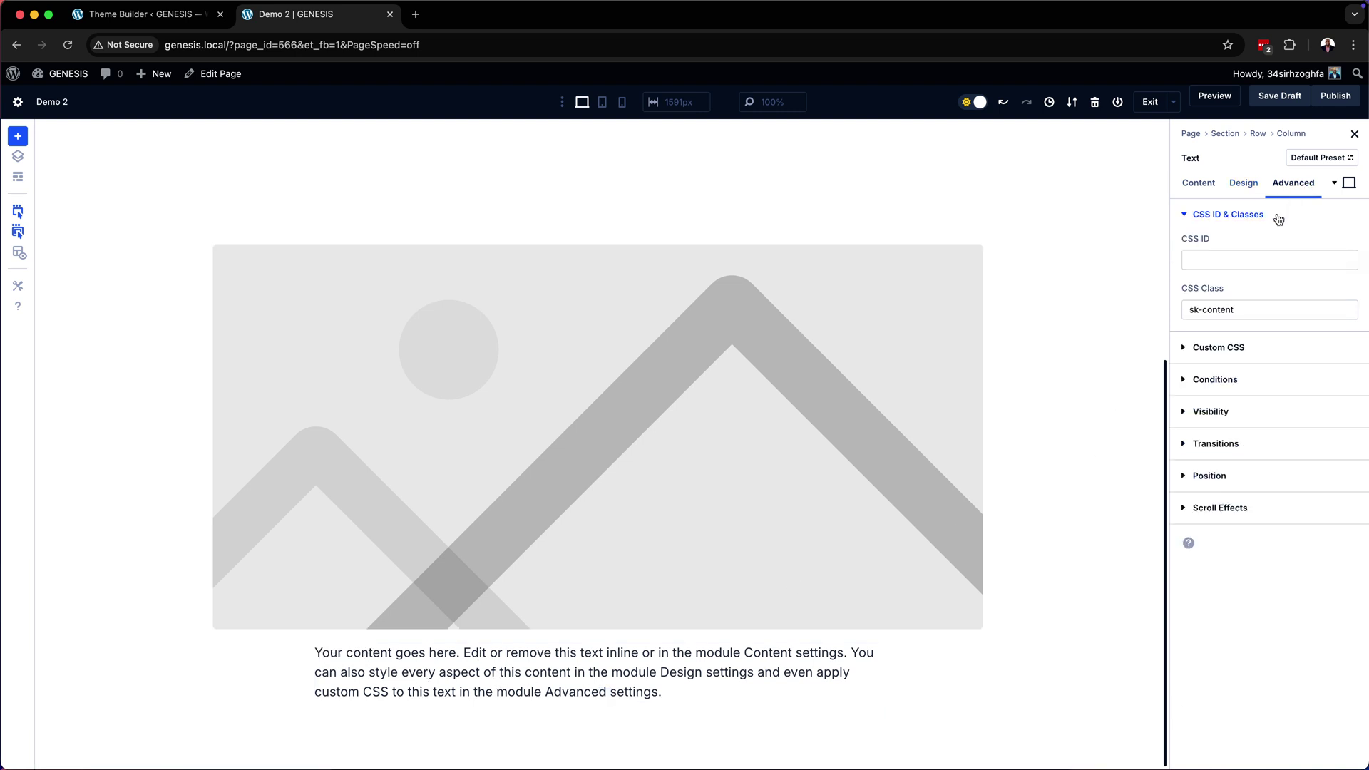
left_click(1249, 312)
type("margin-top")
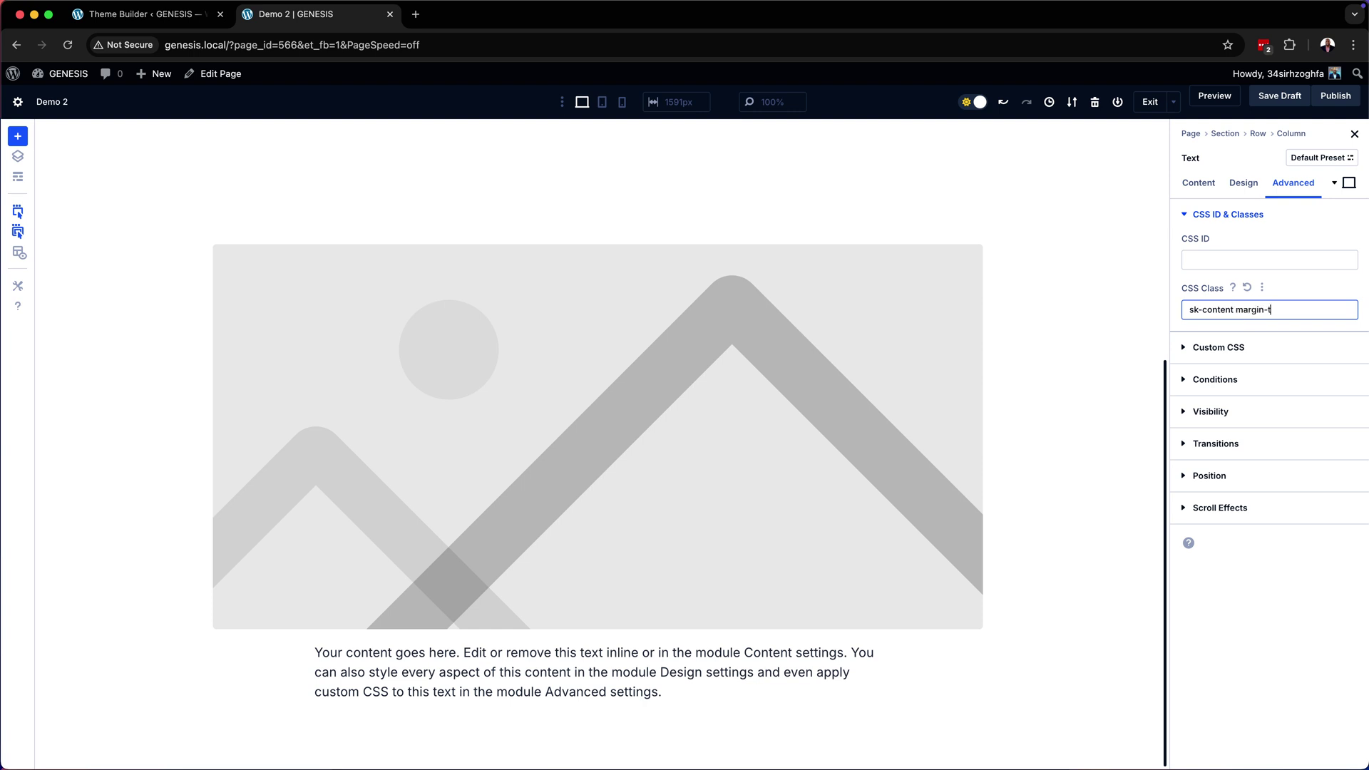
type("-large")
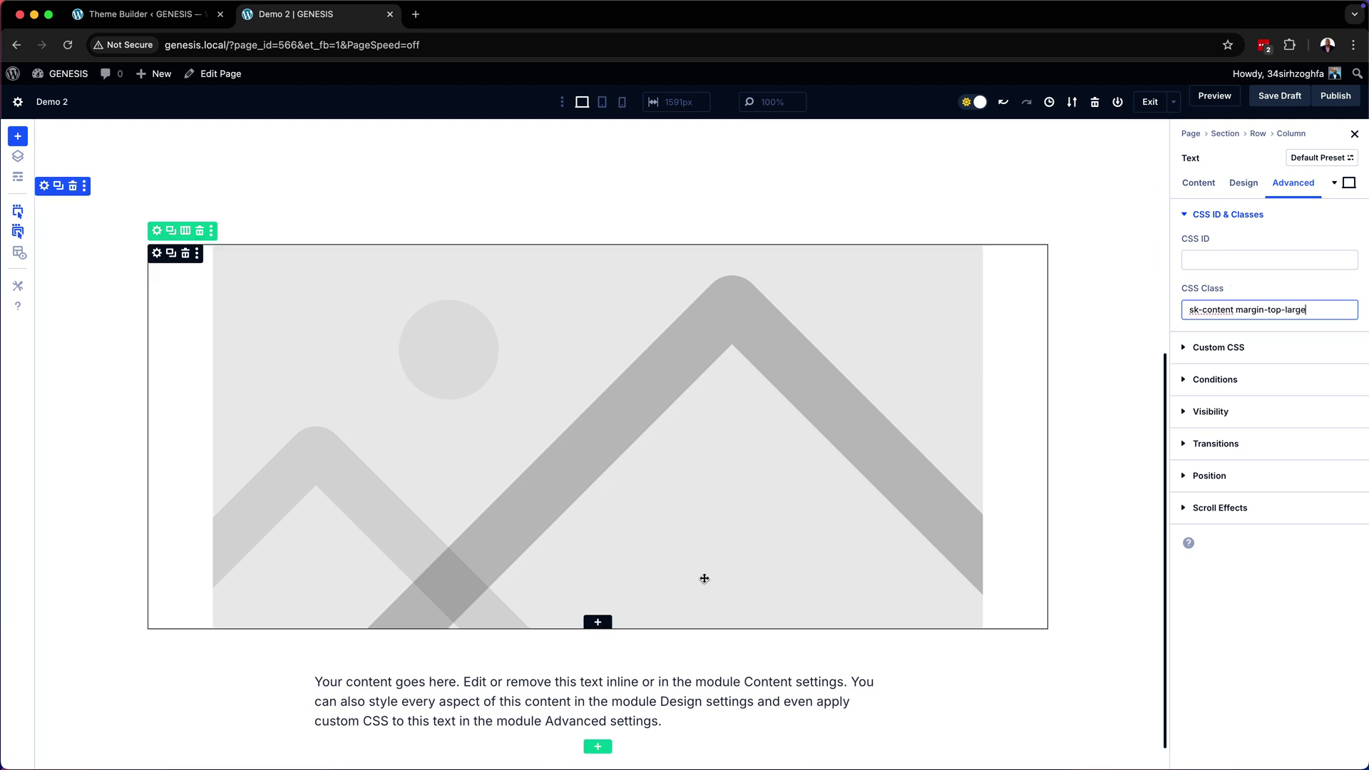
left_click(44, 187)
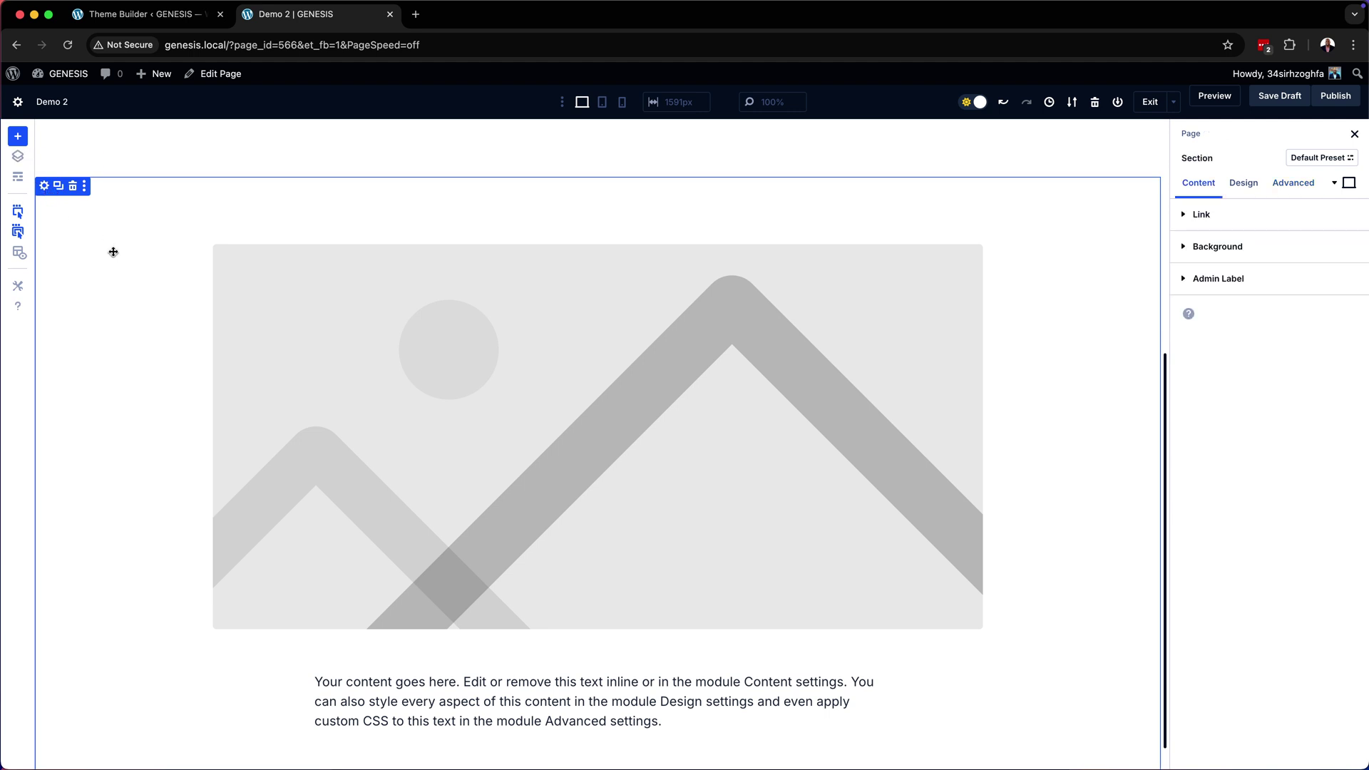
Give the image-and-text section the CSS class 'lighter'.
scroll(127, 269, "up", 2)
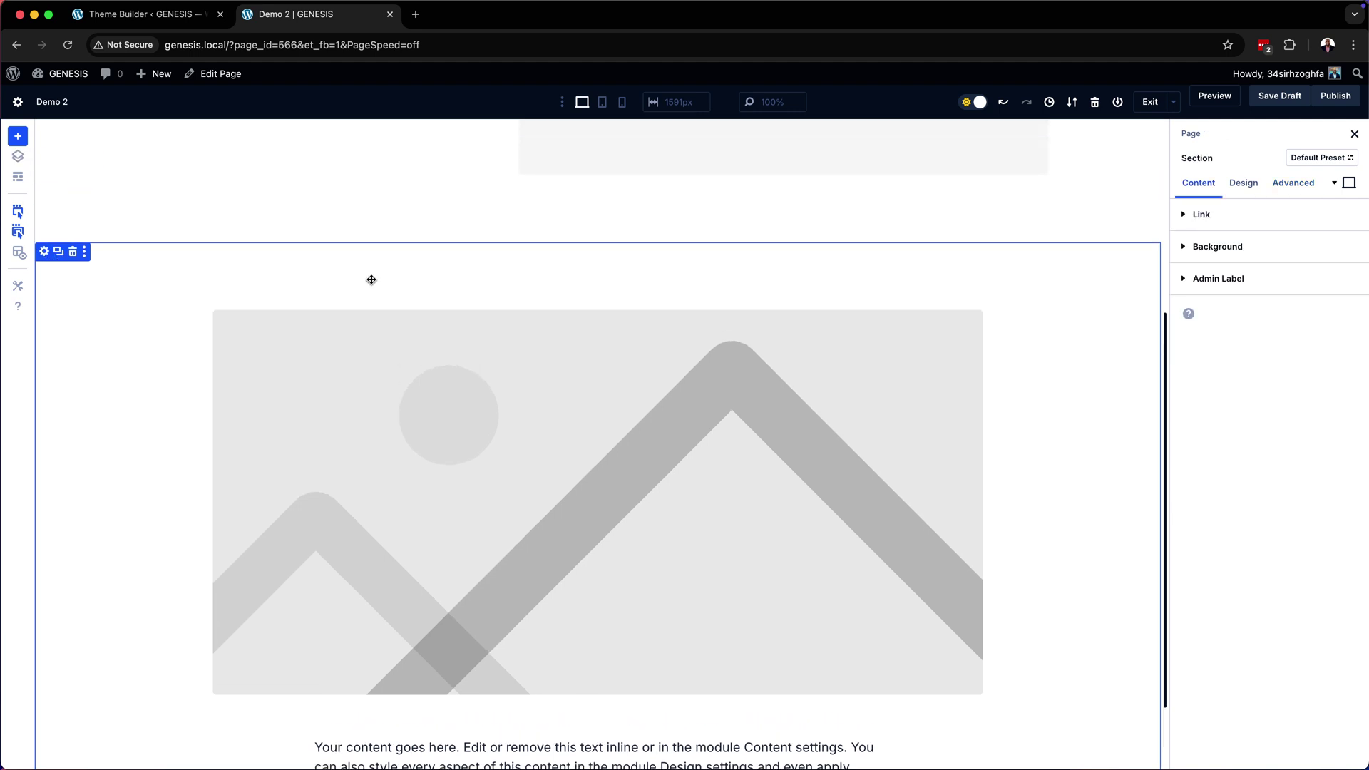
left_click(1277, 246)
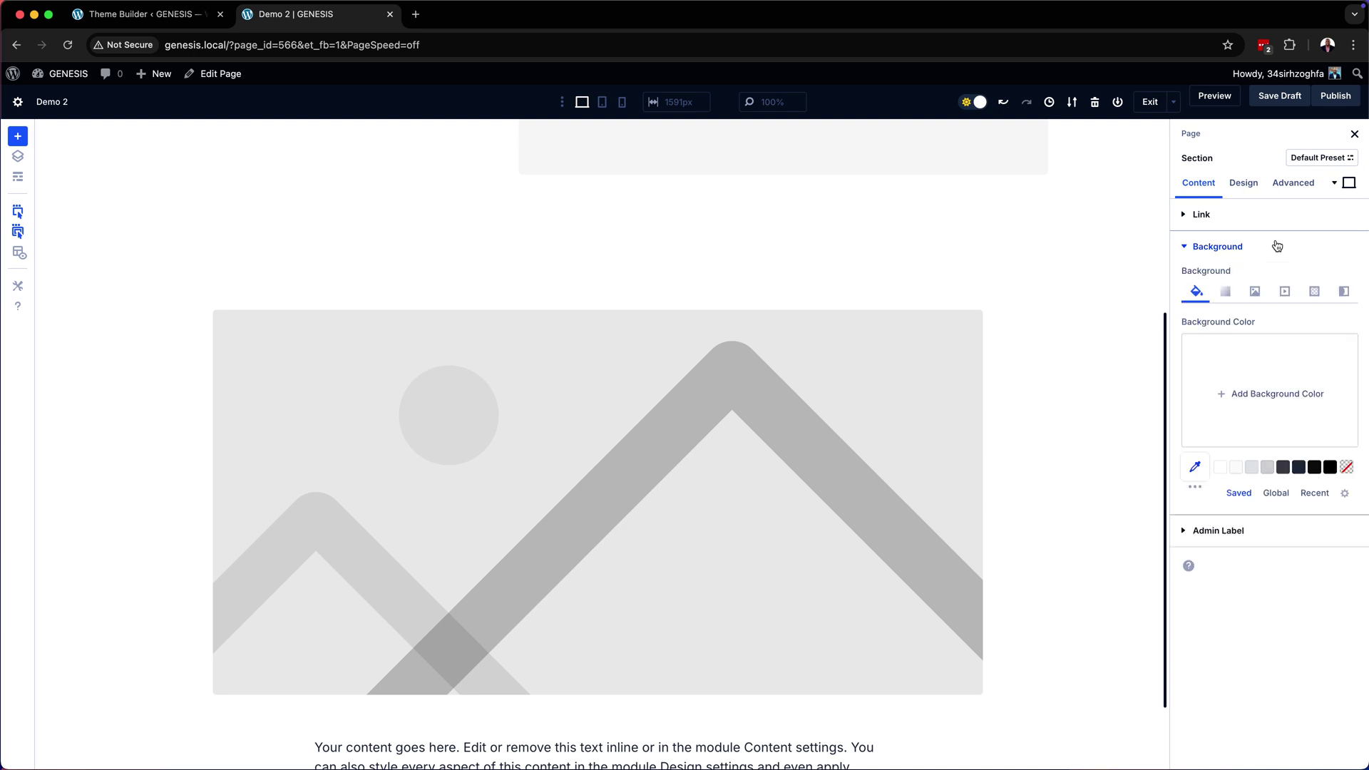
left_click(1295, 187)
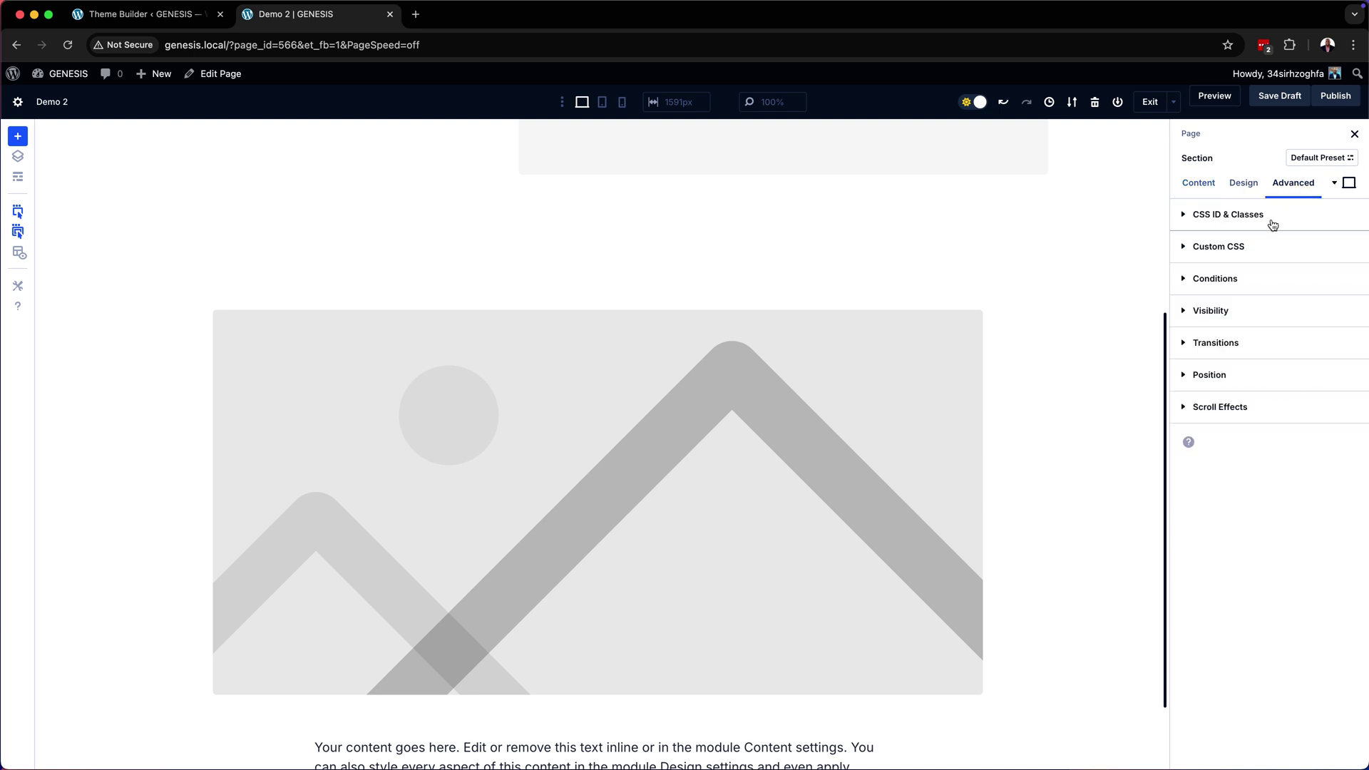
left_click(1270, 217)
left_click(1216, 311)
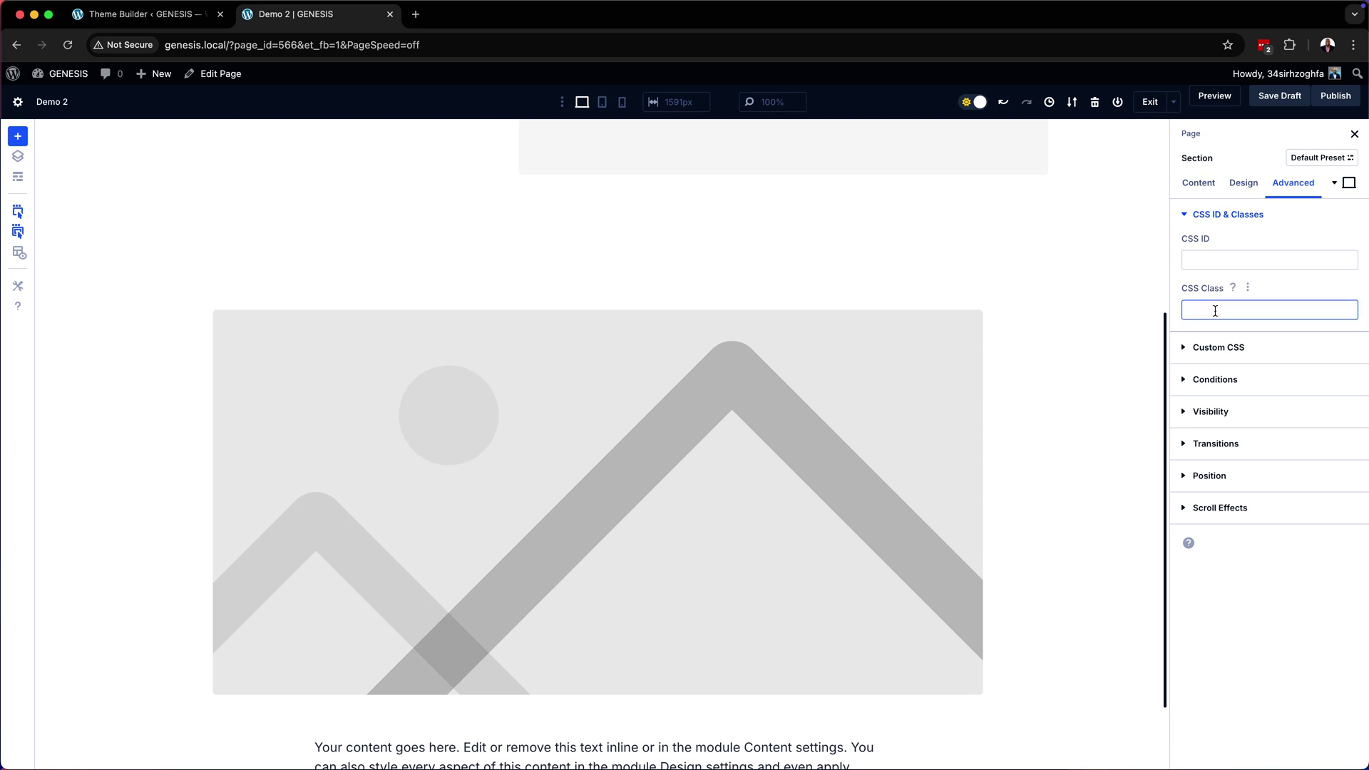
type("lighter")
scroll(1071, 412, "up", 5)
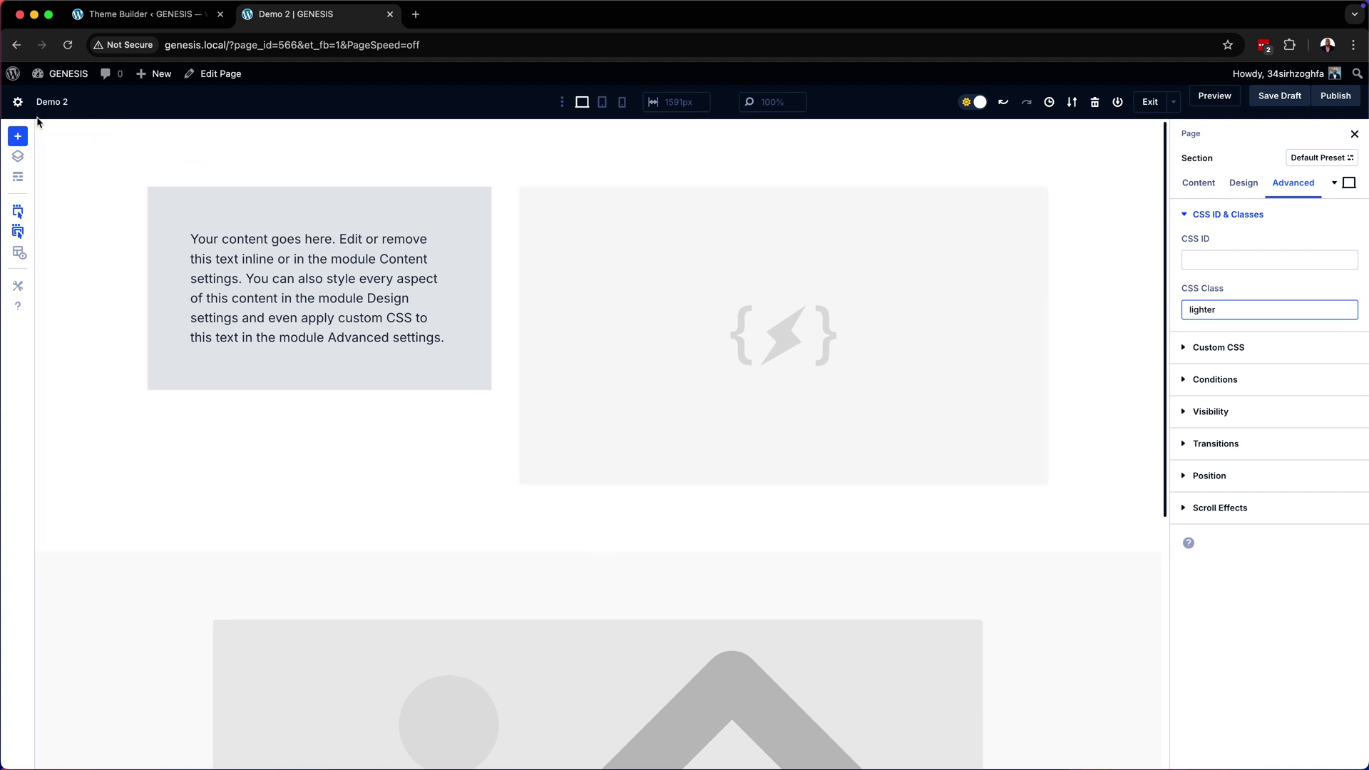
Change the top section's CSS class to 'large-section' and publish the Demo 2 page.
left_click(45, 128)
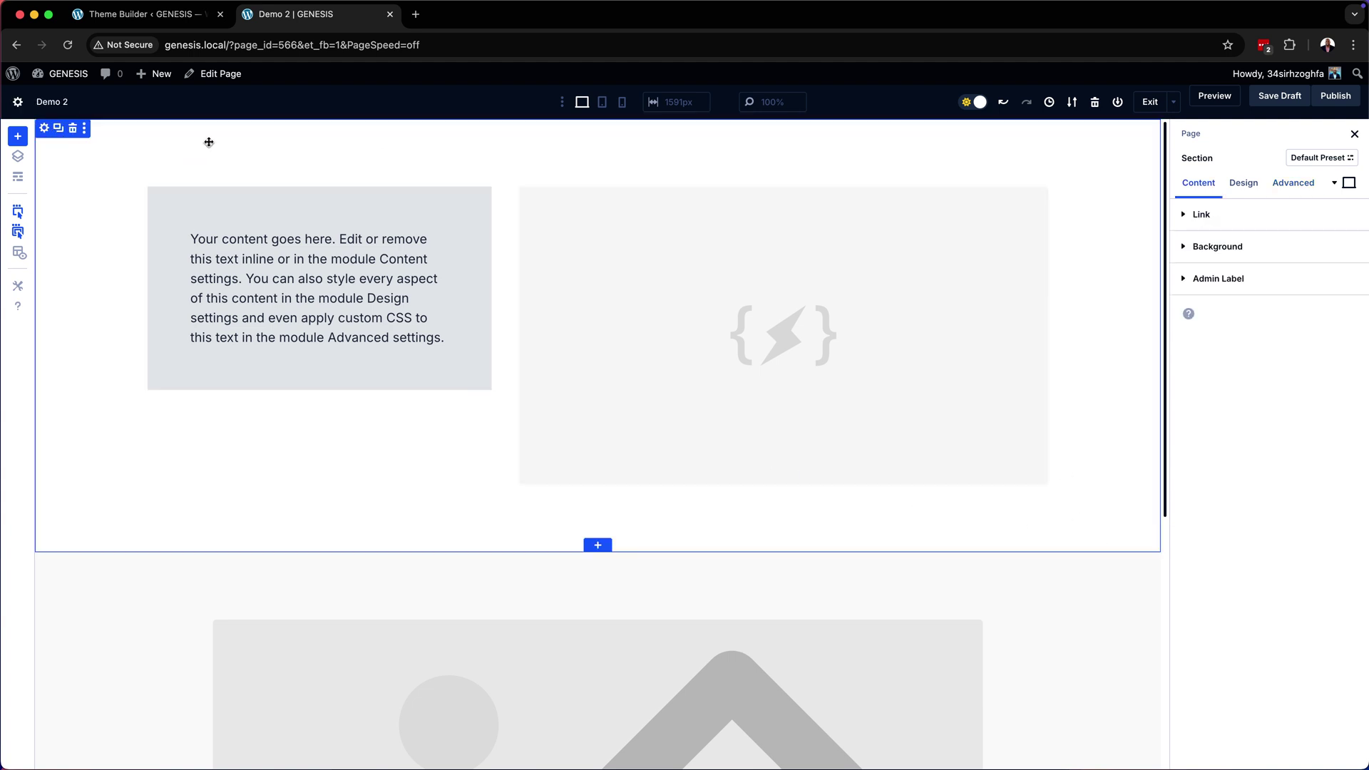
left_click(1277, 188)
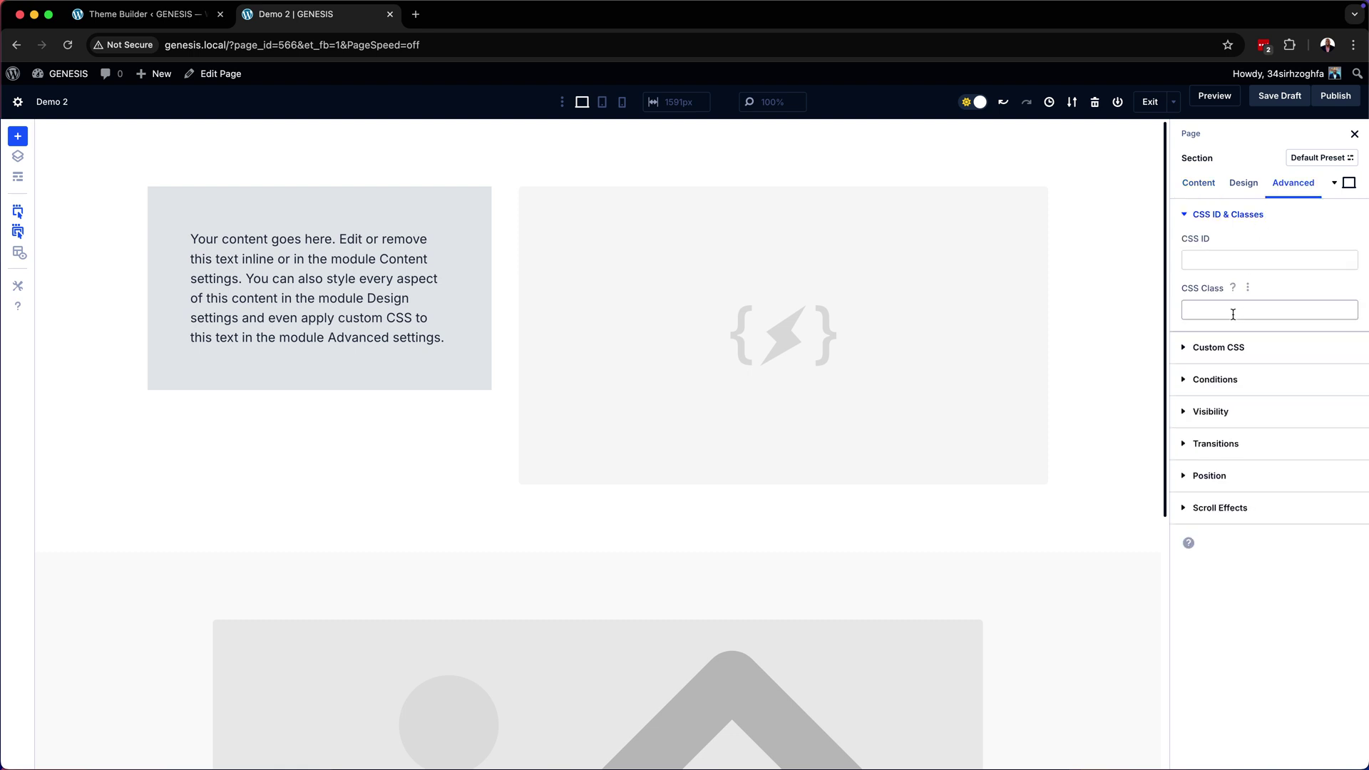
left_click(1231, 311)
type("large-section")
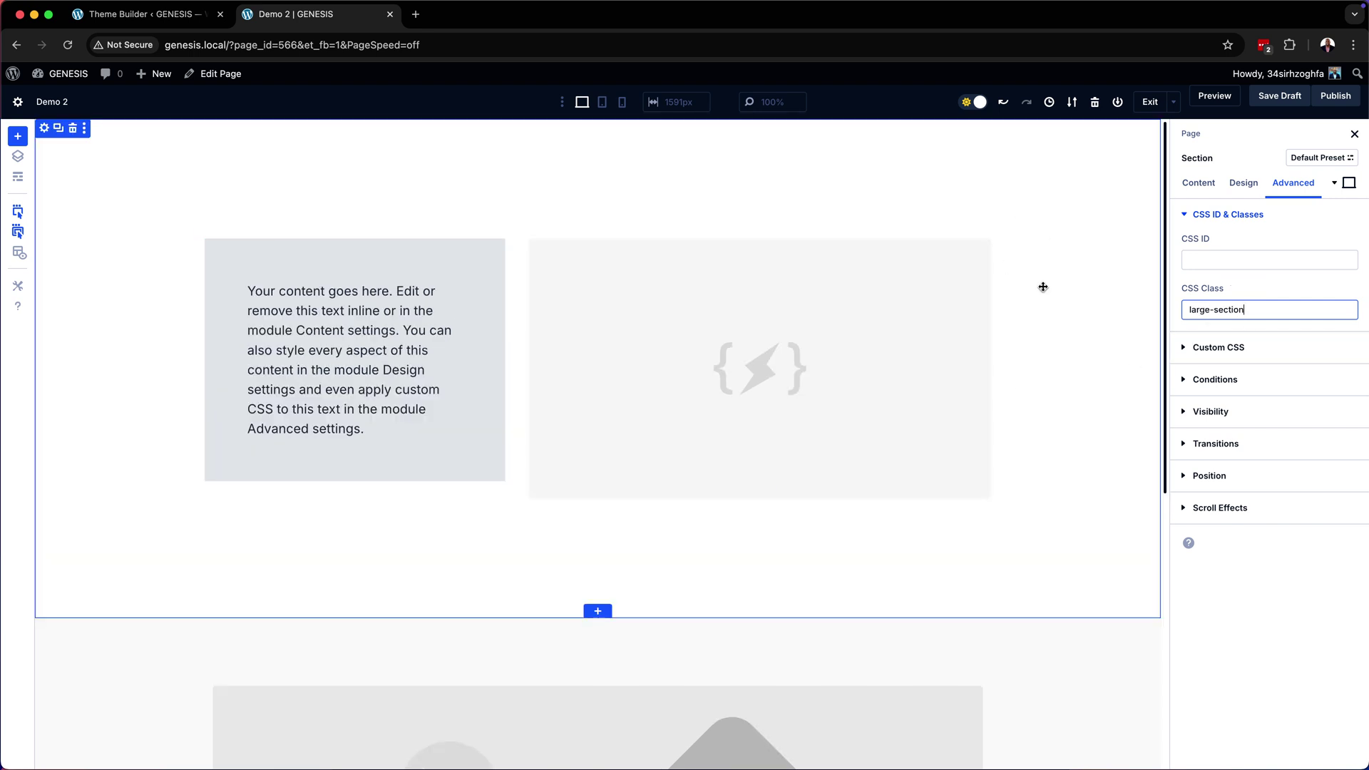
left_click(1333, 98)
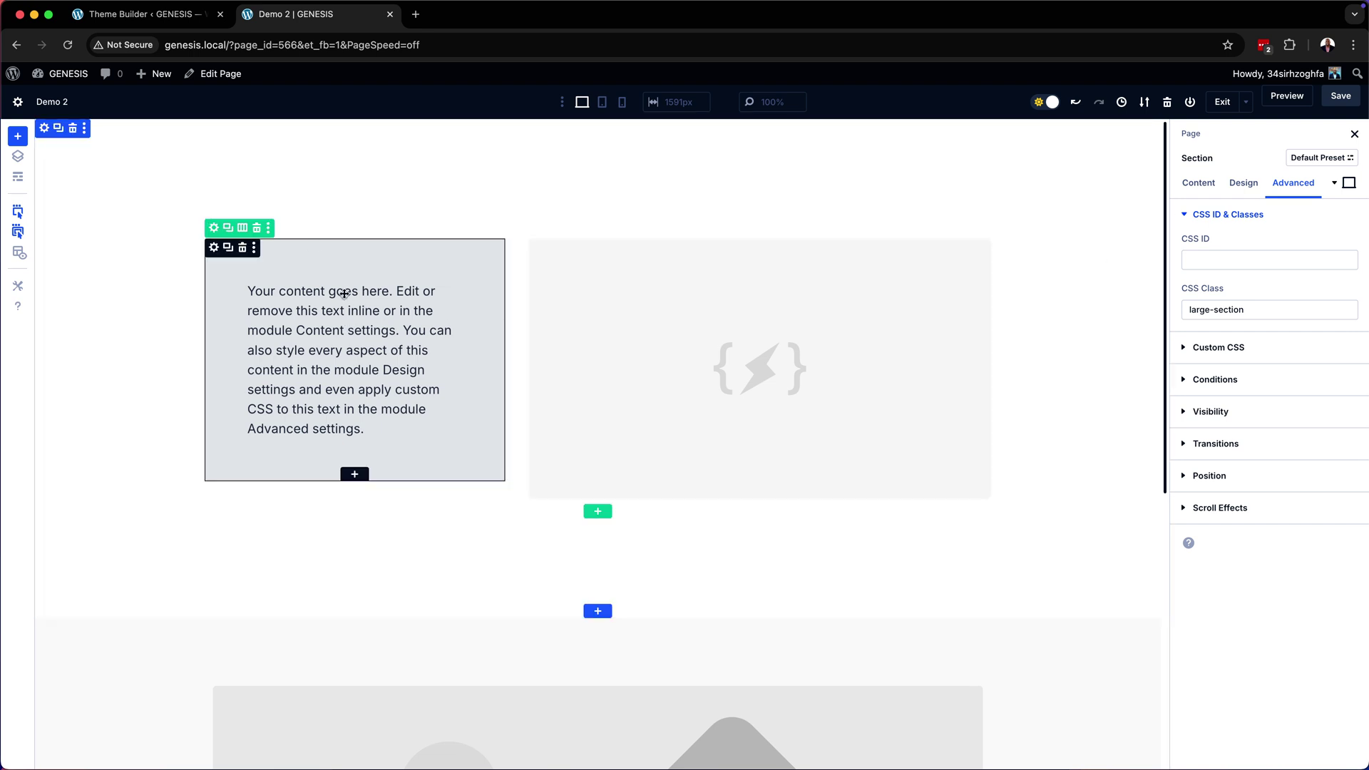
Set the top section's Scroll Effects Sticky Position to Stick to Top.
scroll(877, 394, "down", 4)
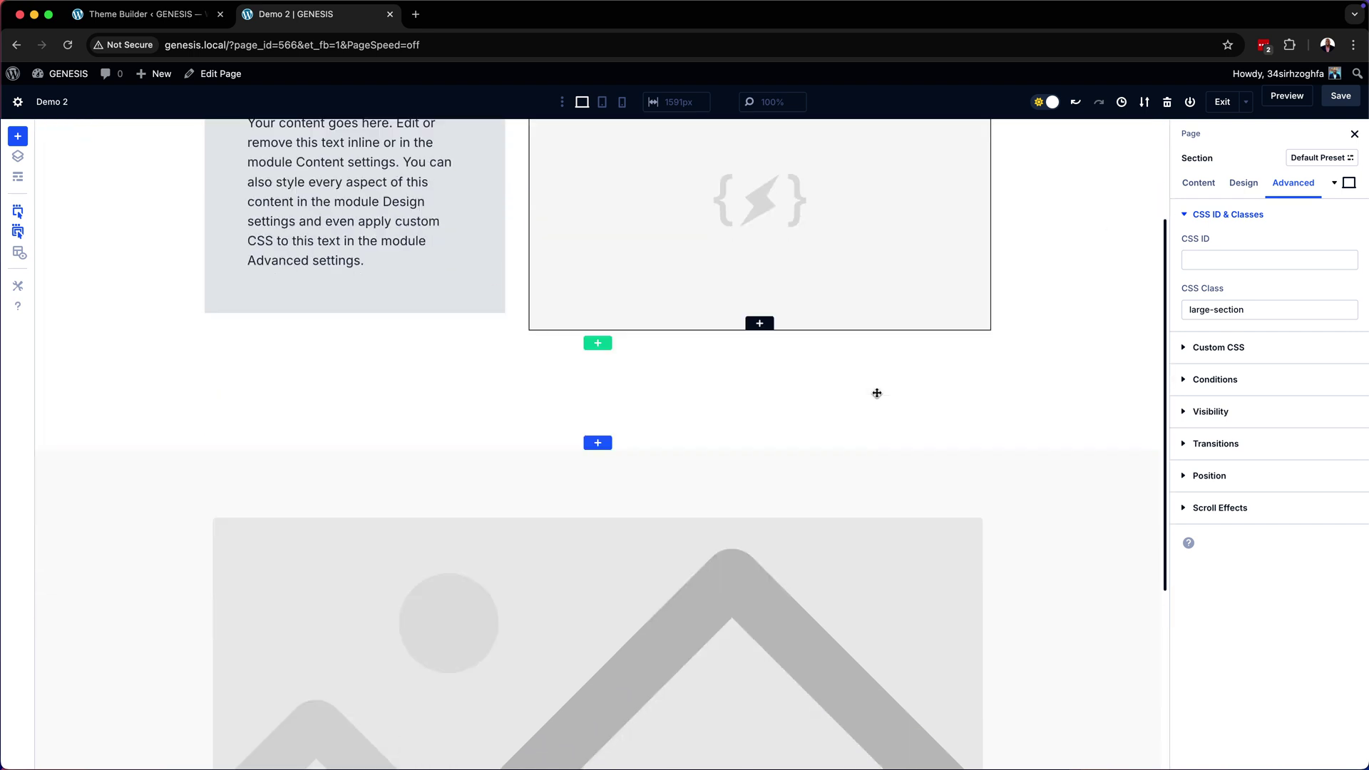
scroll(877, 390, "up", 4)
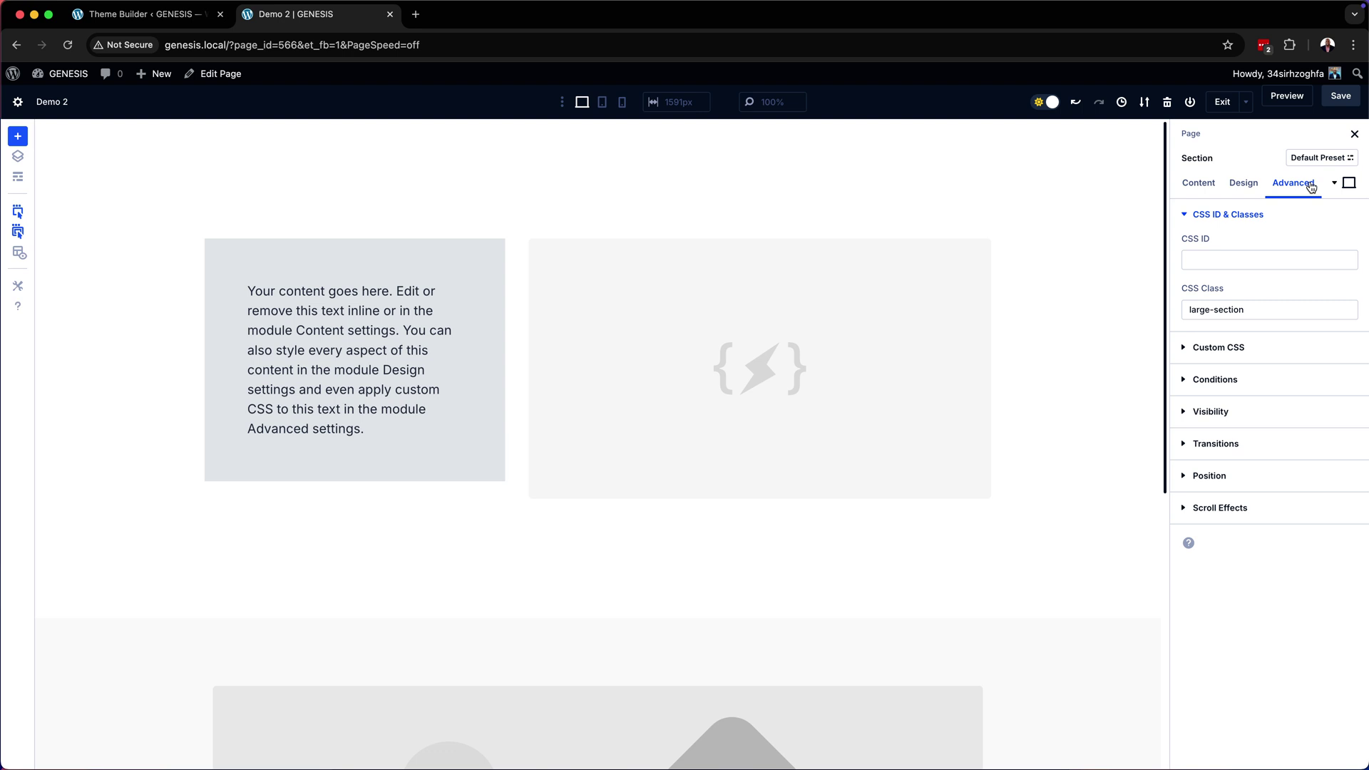
left_click(1220, 507)
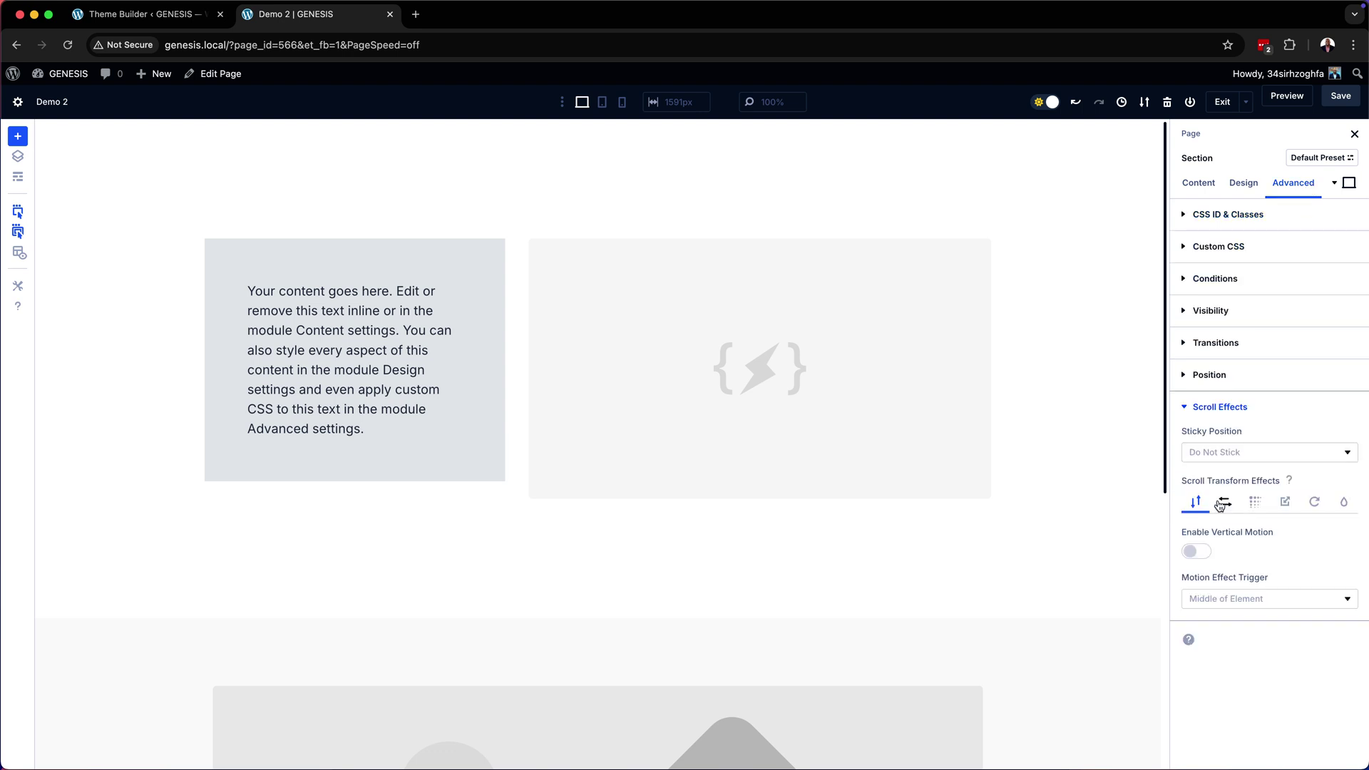
left_click(1275, 455)
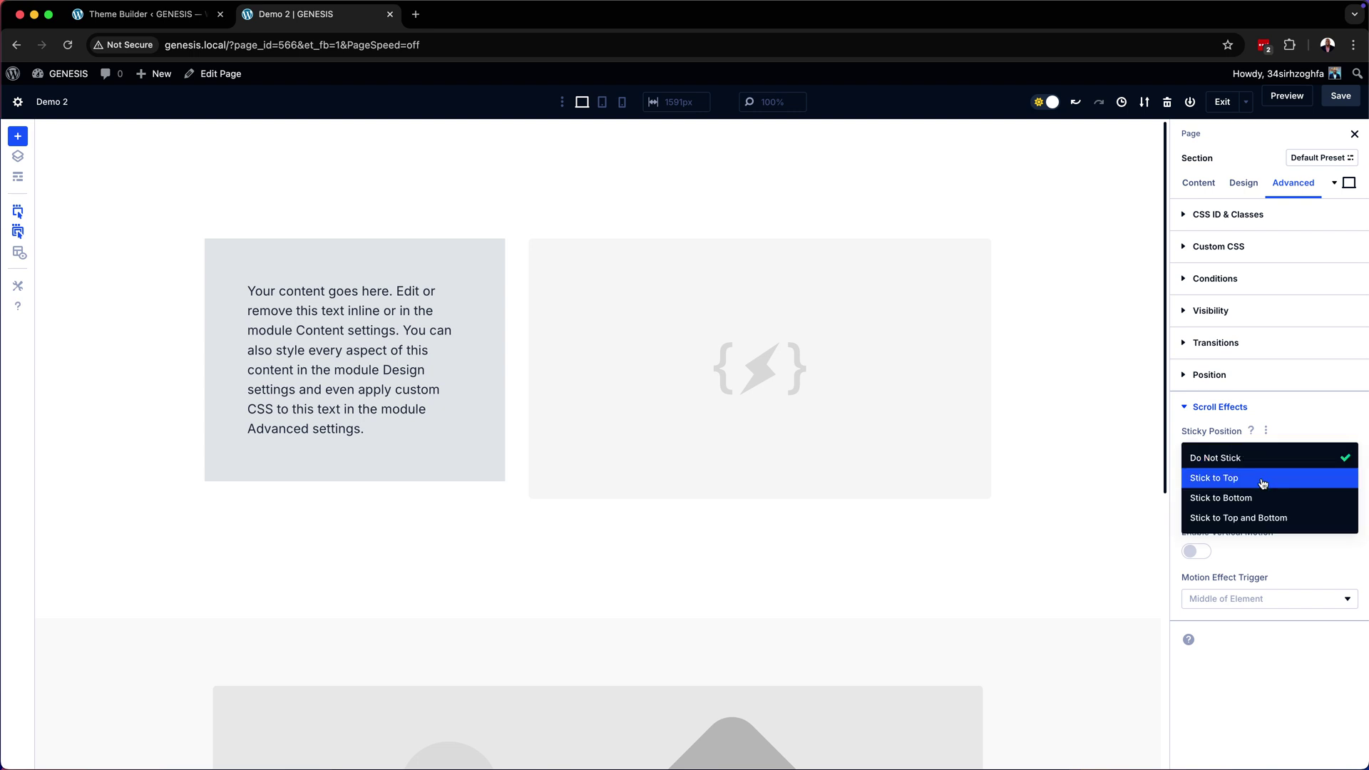
left_click(1262, 483)
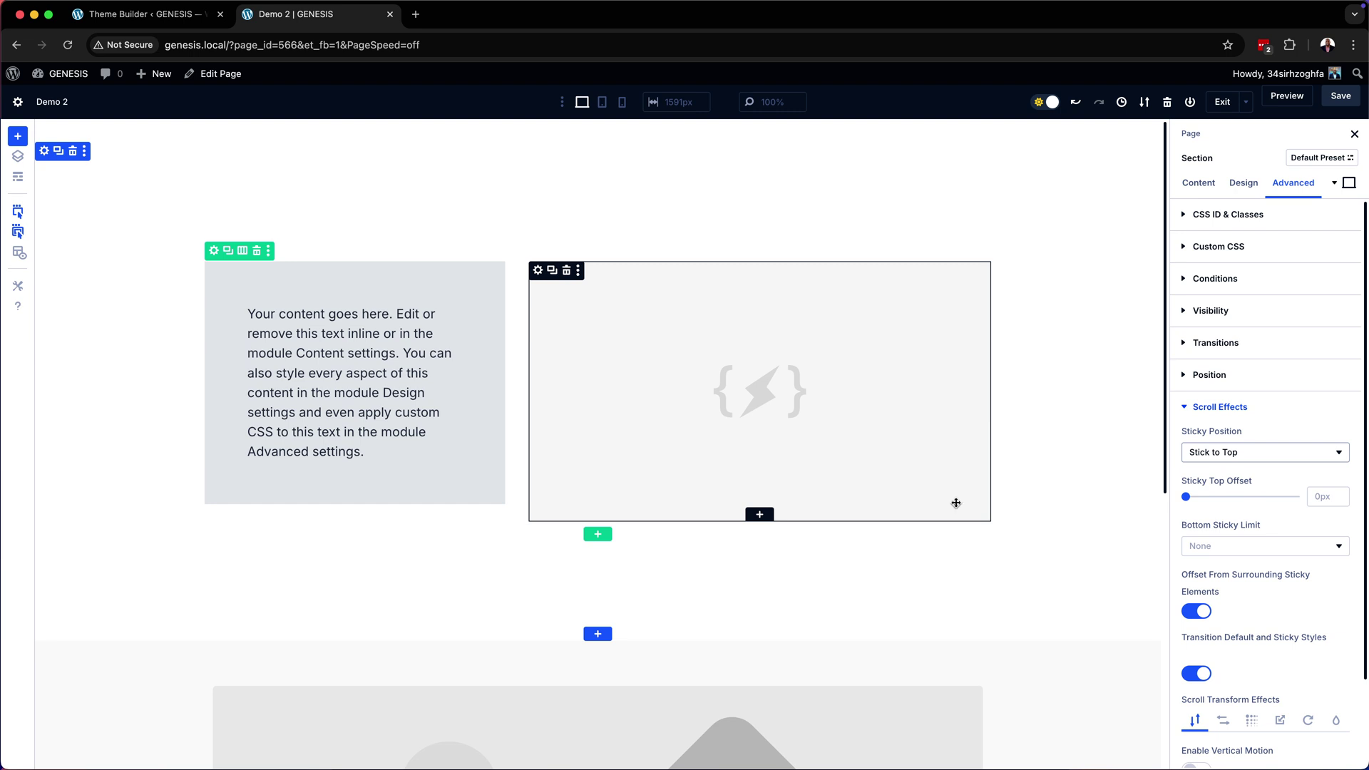
Scroll the canvas to check that the top section stays pinned.
scroll(1068, 525, "down", 5)
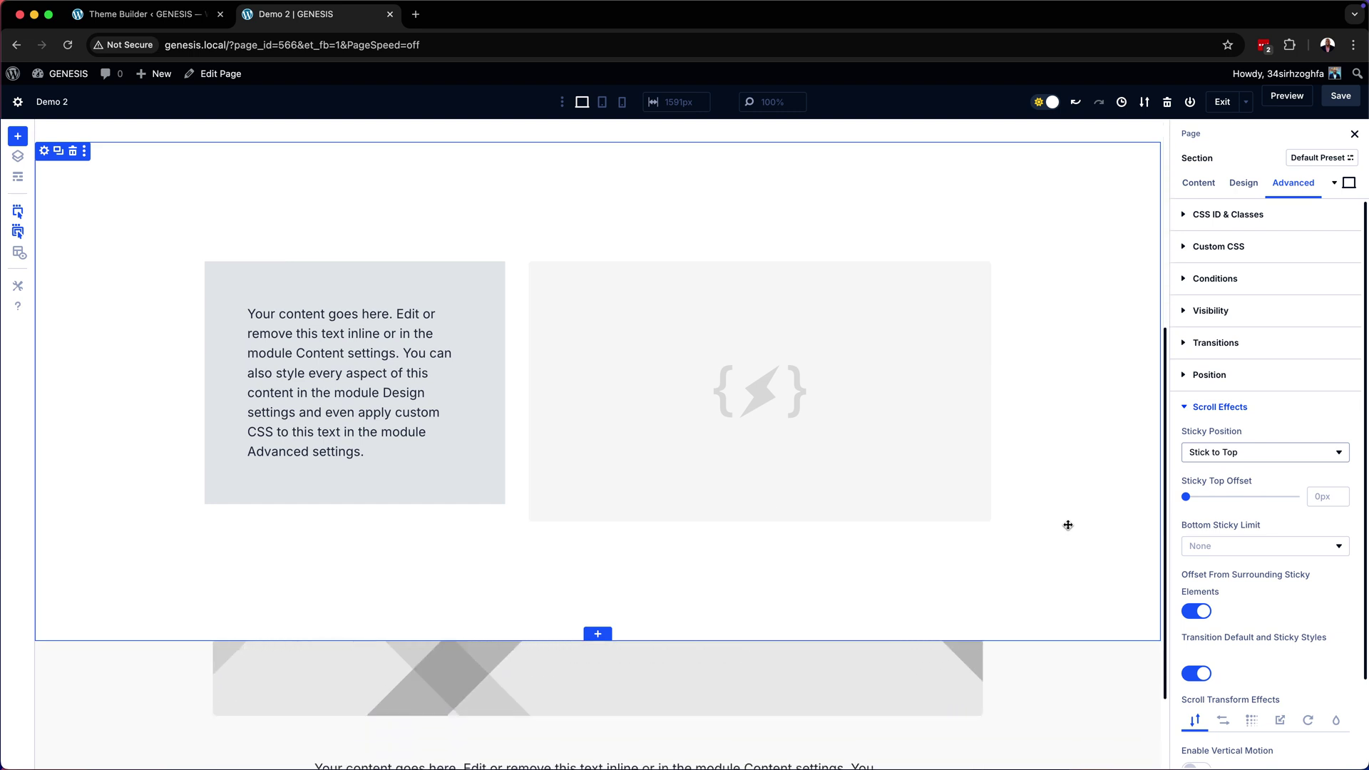
scroll(1068, 524, "up", 1)
scroll(1068, 525, "up", 3)
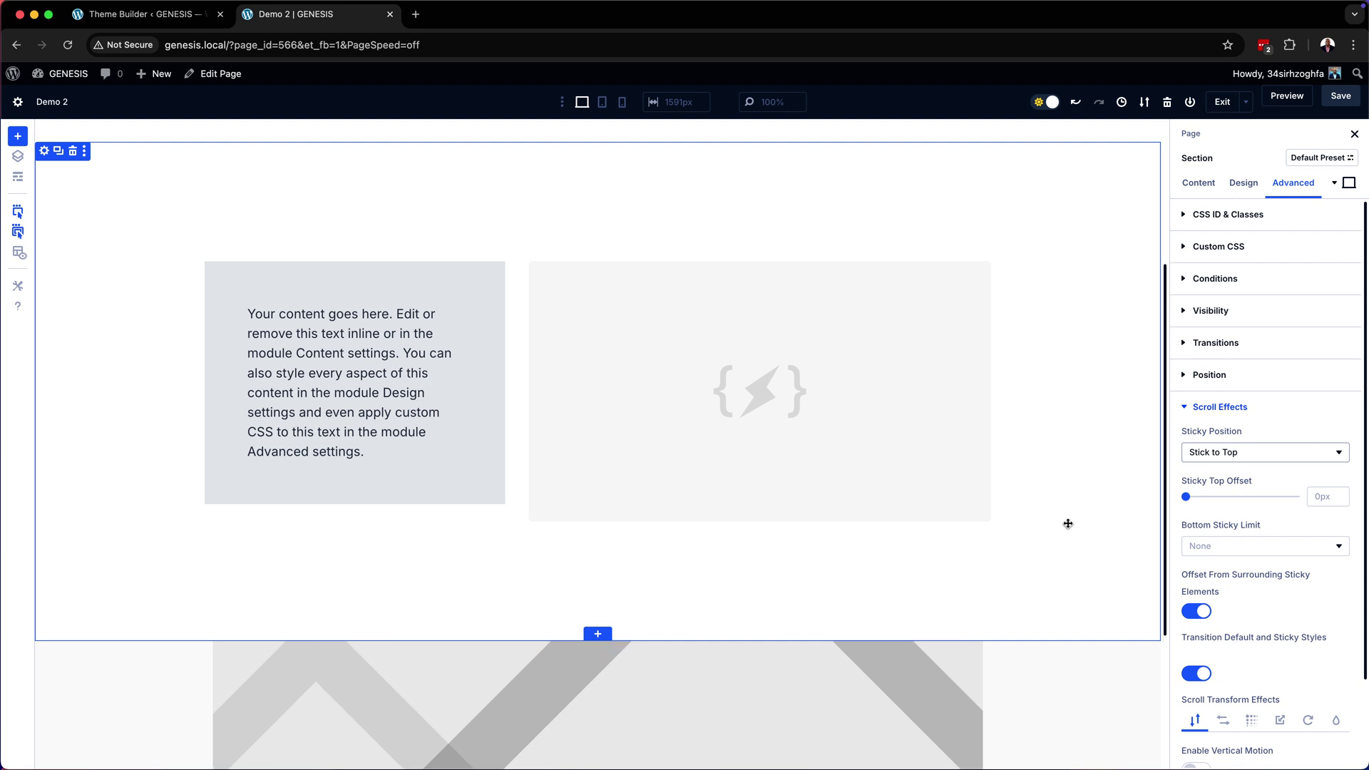
scroll(1015, 517, "down", 3)
scroll(1015, 517, "up", 4)
scroll(1017, 515, "down", 5)
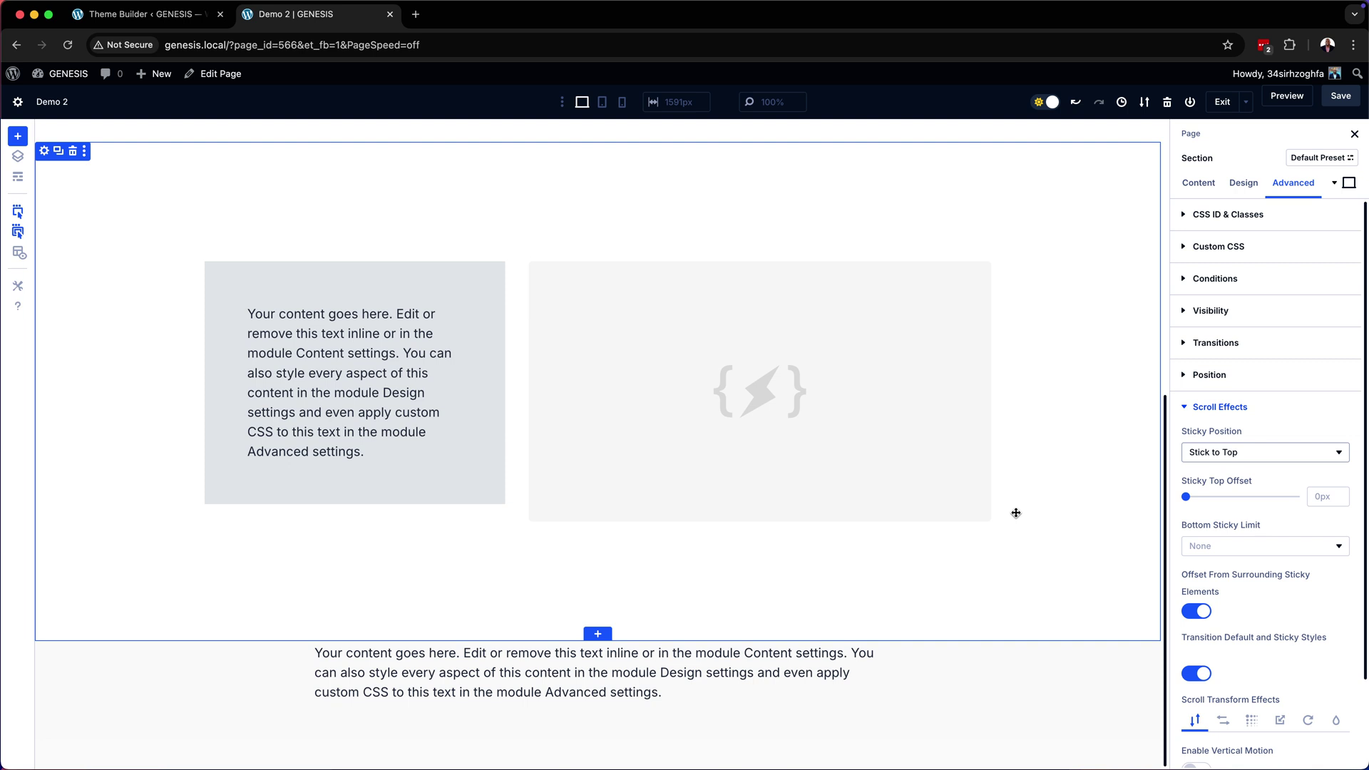
scroll(1020, 499, "up", 4)
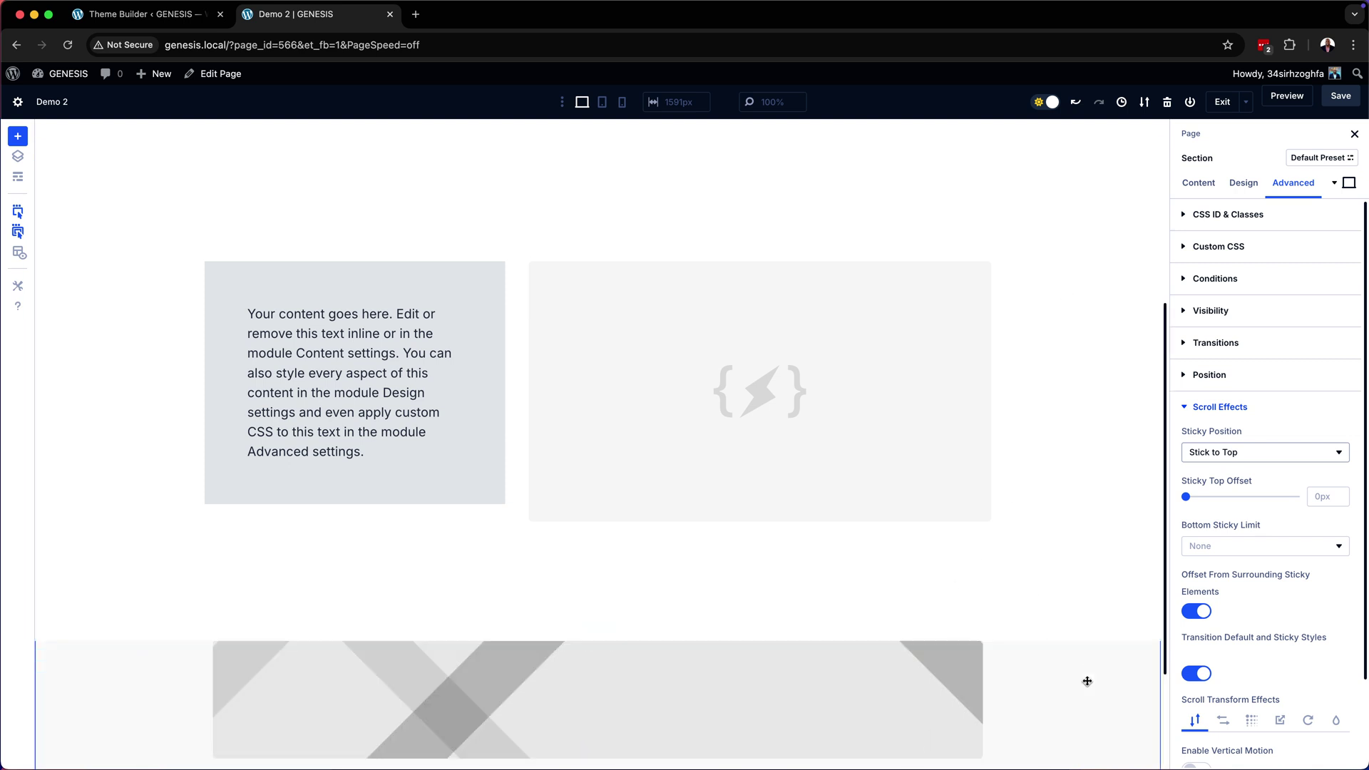
scroll(1086, 679, "up", 2)
scroll(1085, 679, "up", 1)
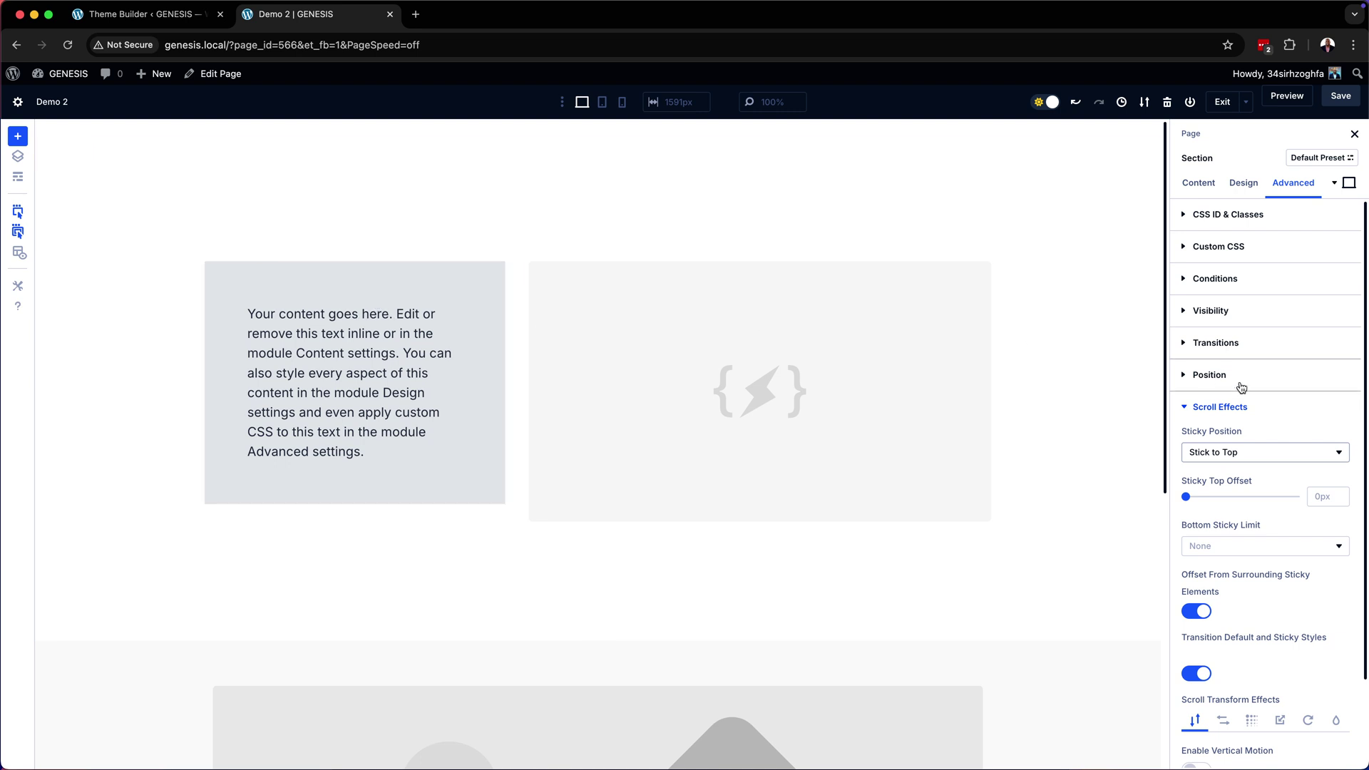
Set the section back to Do Not Stick and make the Text module Stick to Top.
left_click(1273, 455)
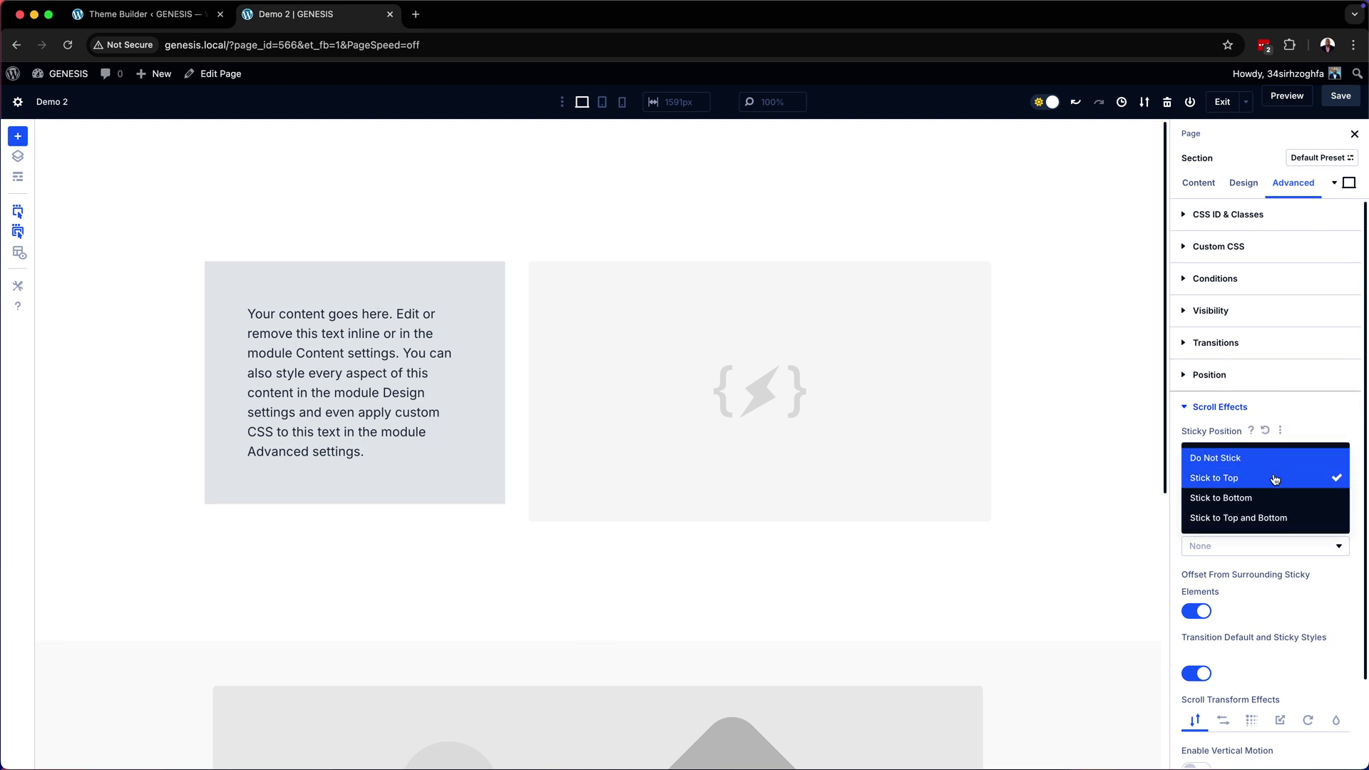
left_click(1241, 458)
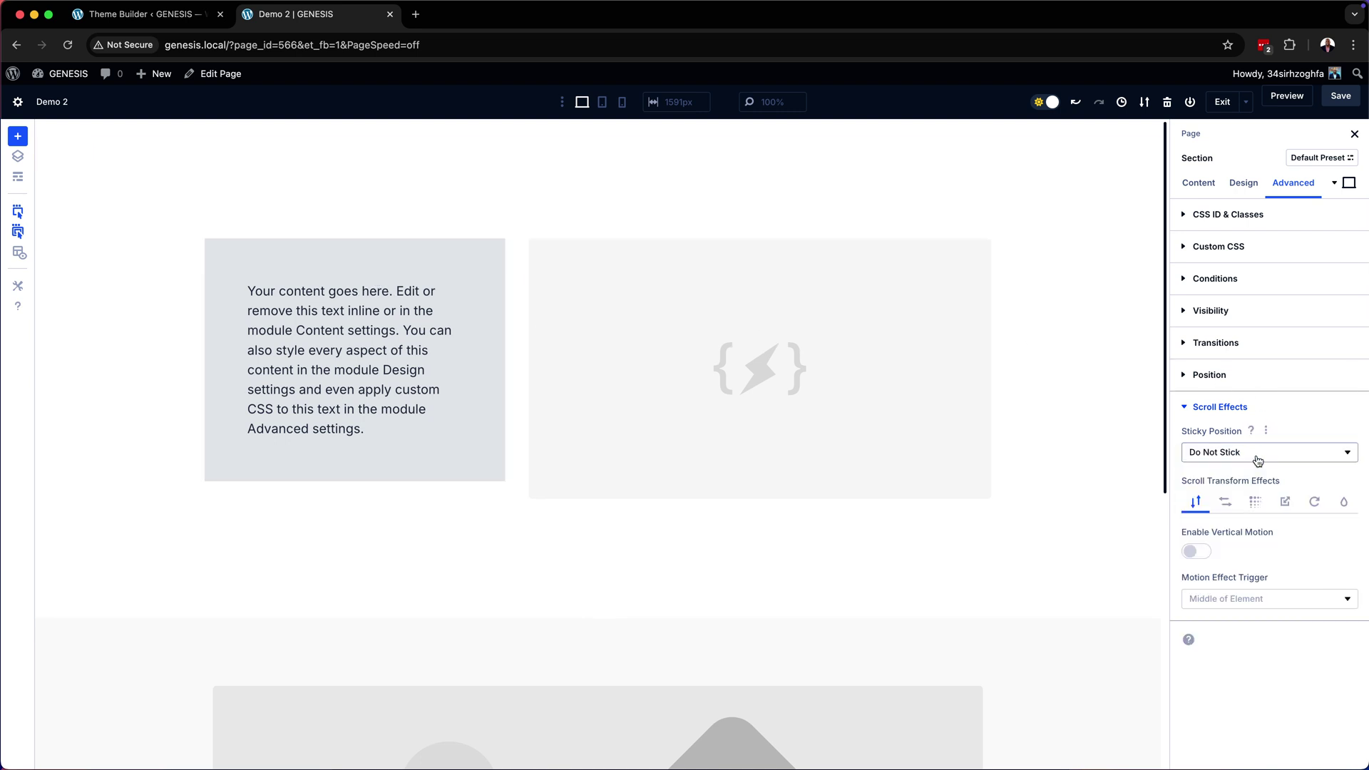
left_click(379, 261)
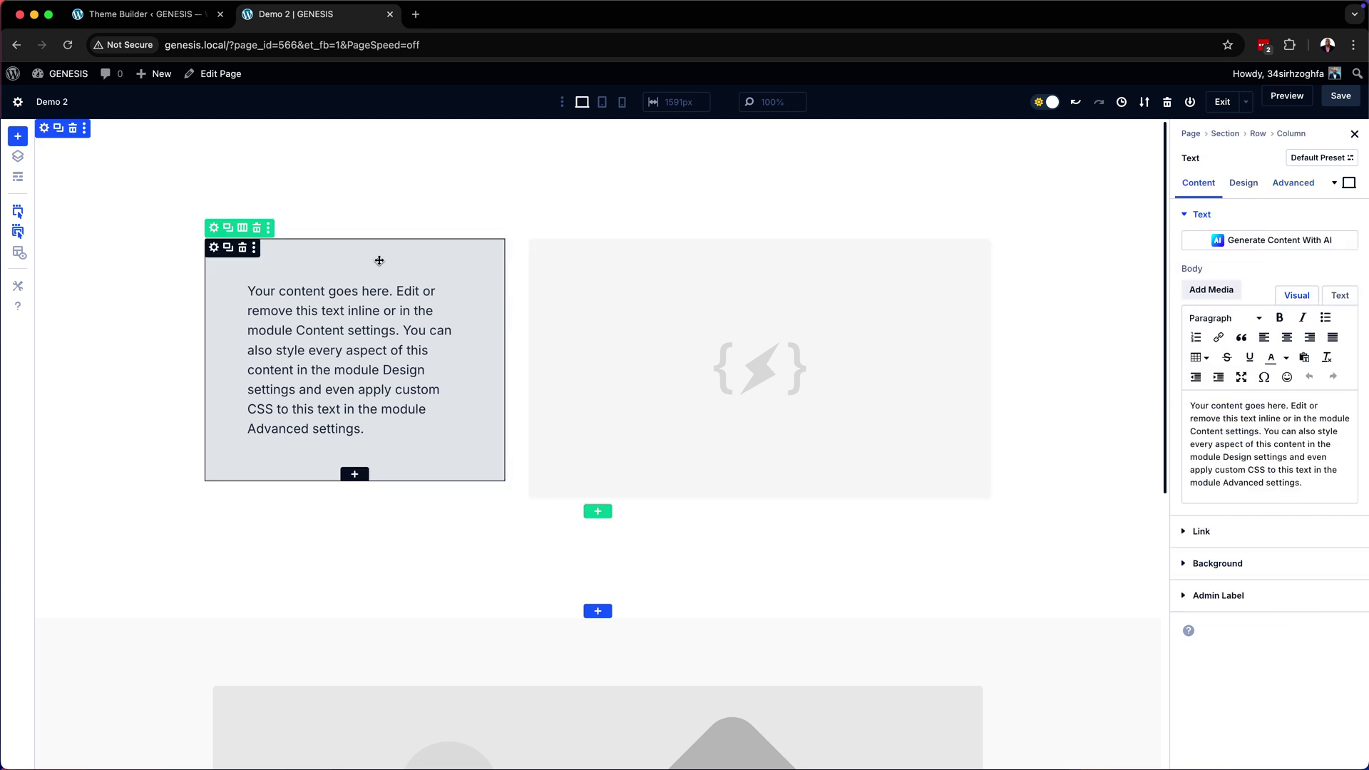
left_click(1290, 187)
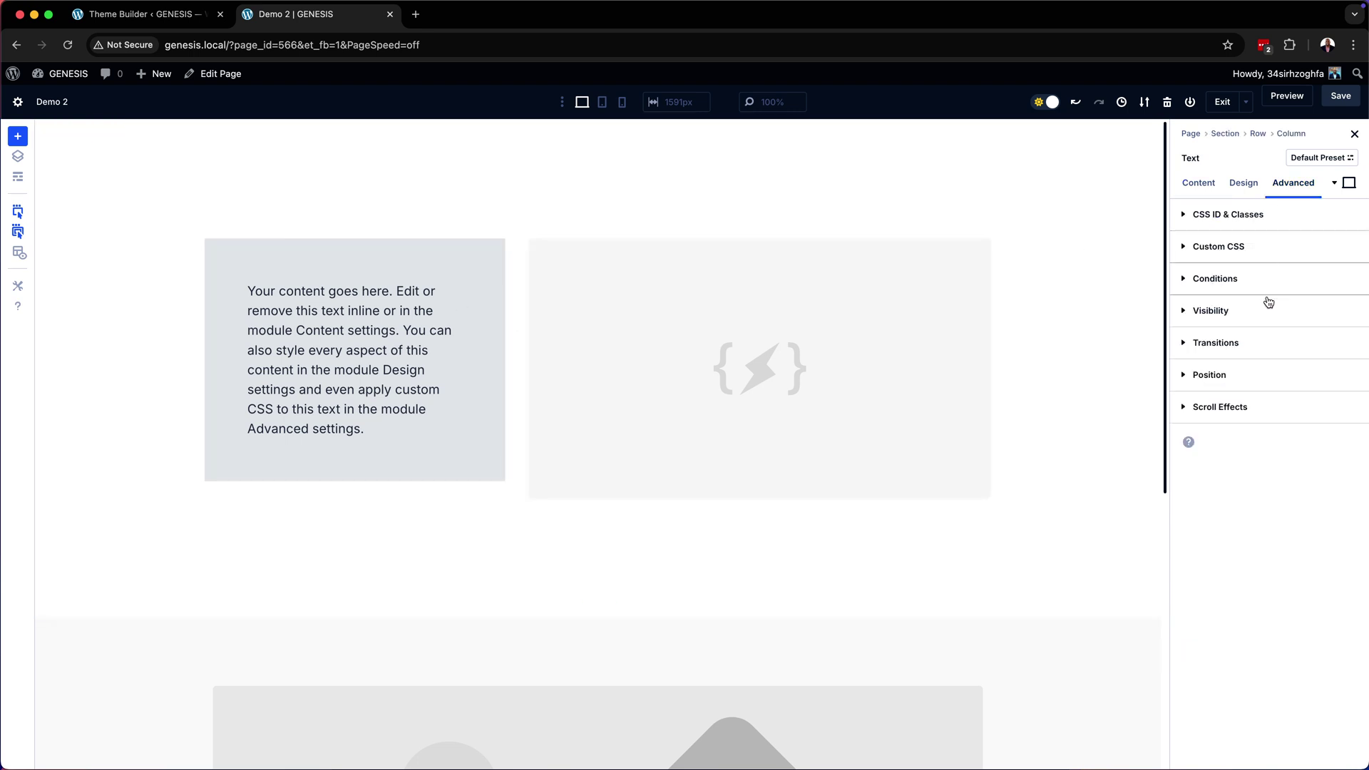
left_click(1250, 408)
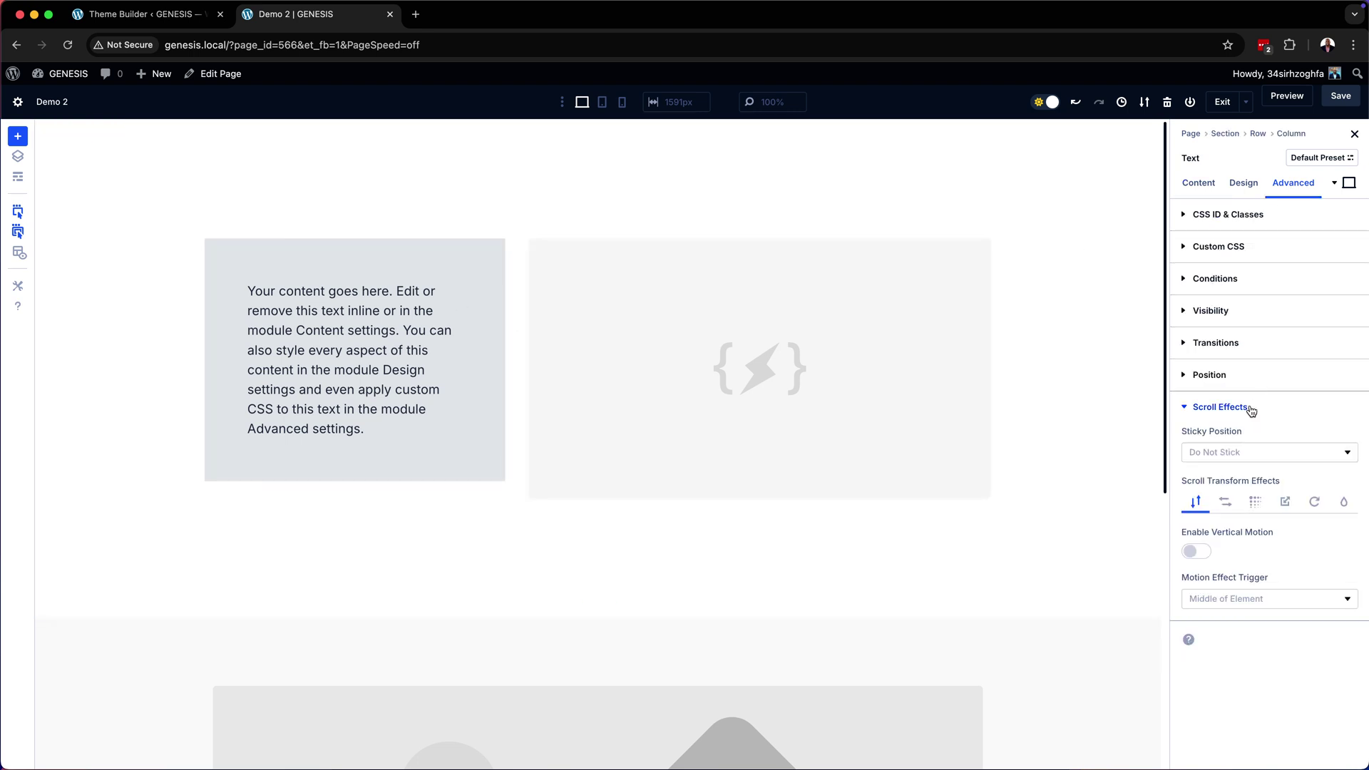
left_click(1241, 454)
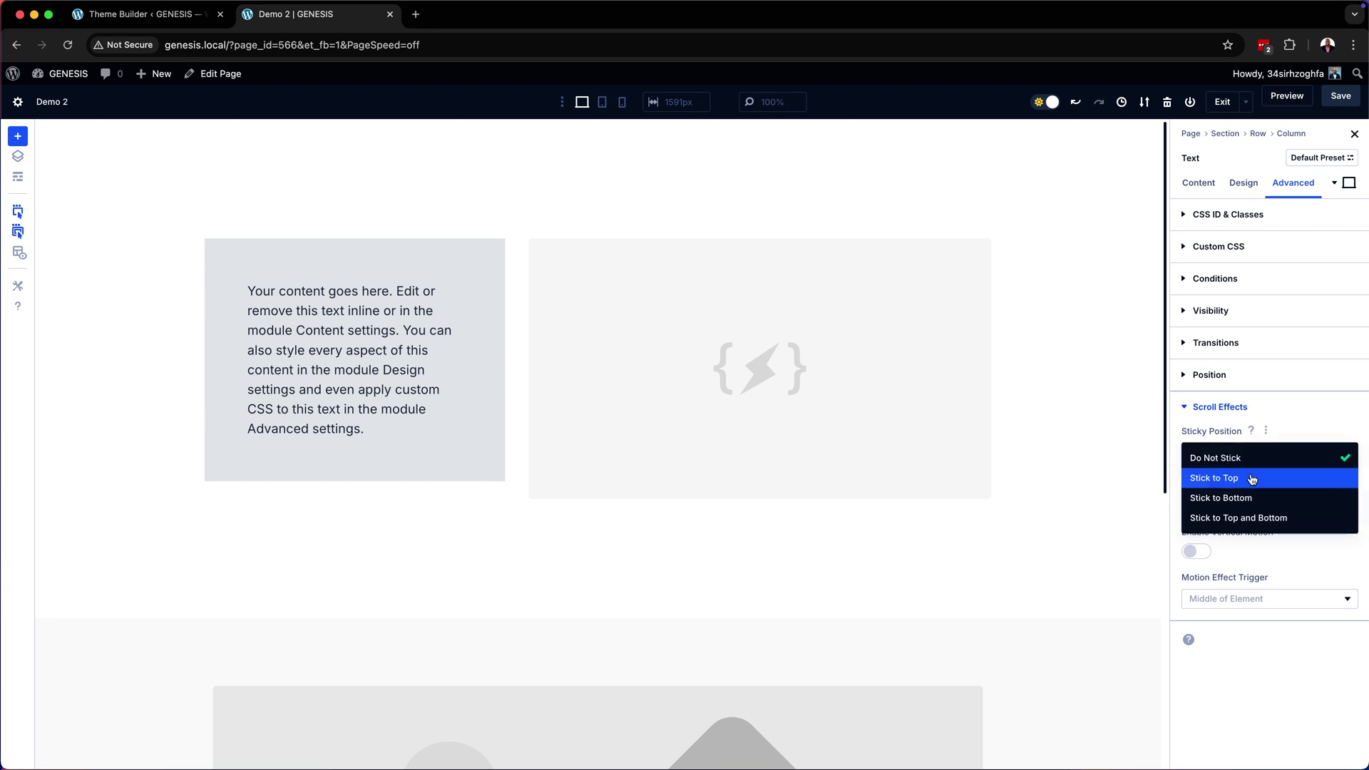
left_click(1250, 477)
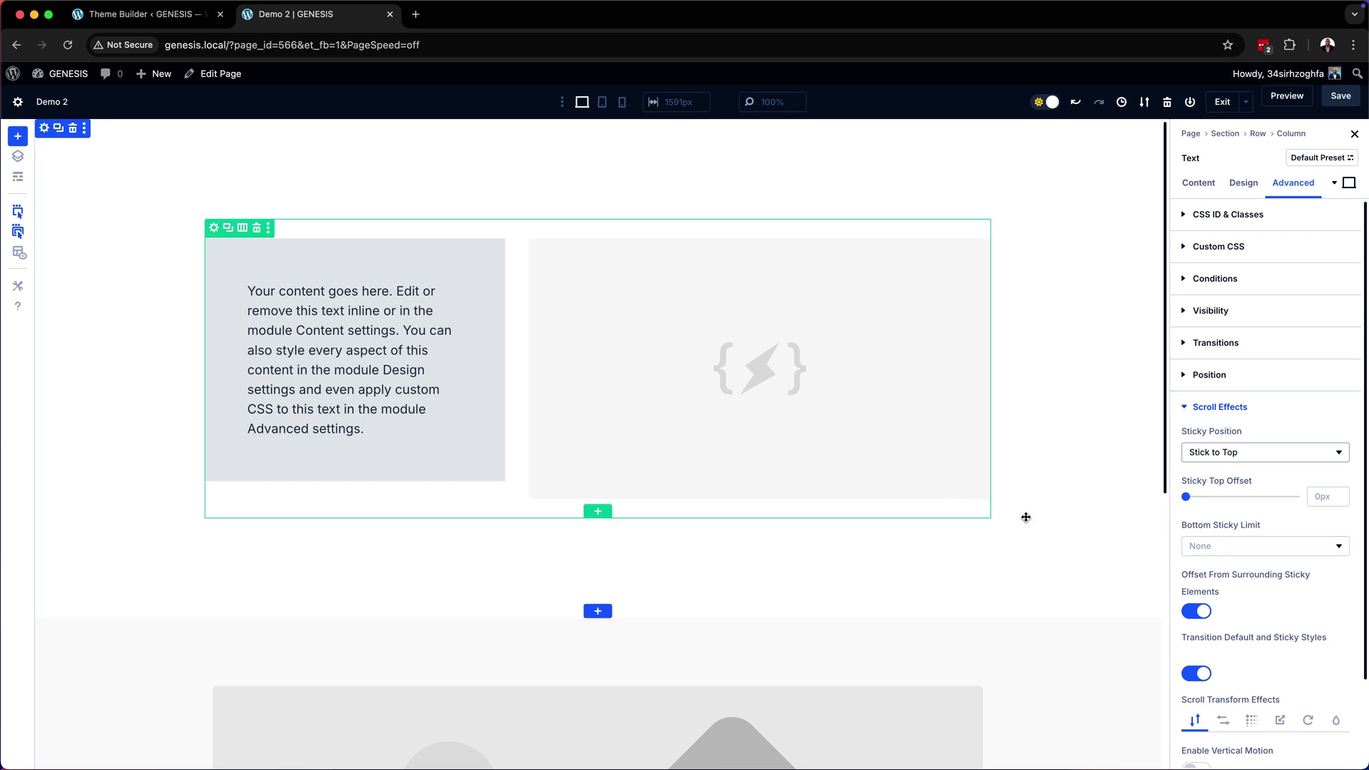
Scroll the canvas to test the sticky Text module, then open the bottom sticky limit choices.
scroll(1023, 485, "down", 3)
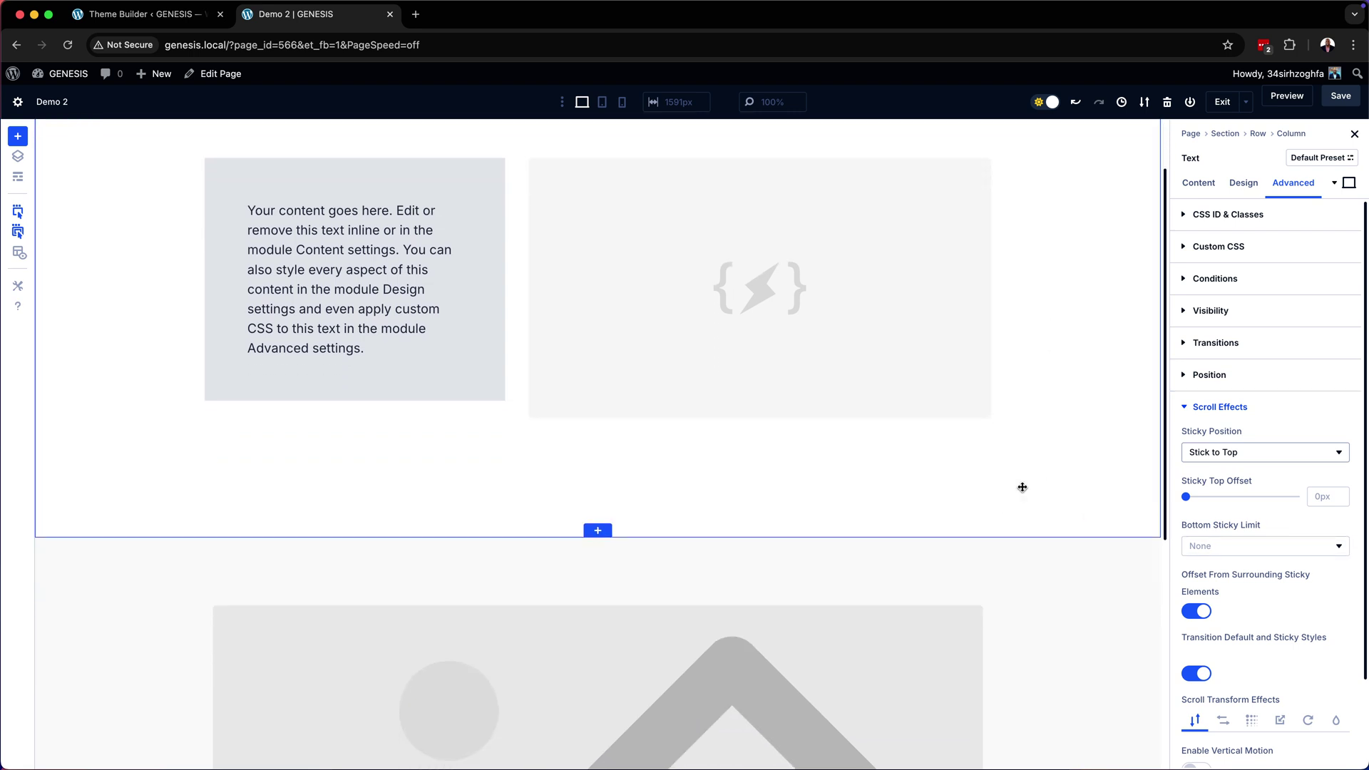
scroll(1022, 486, "down", 3)
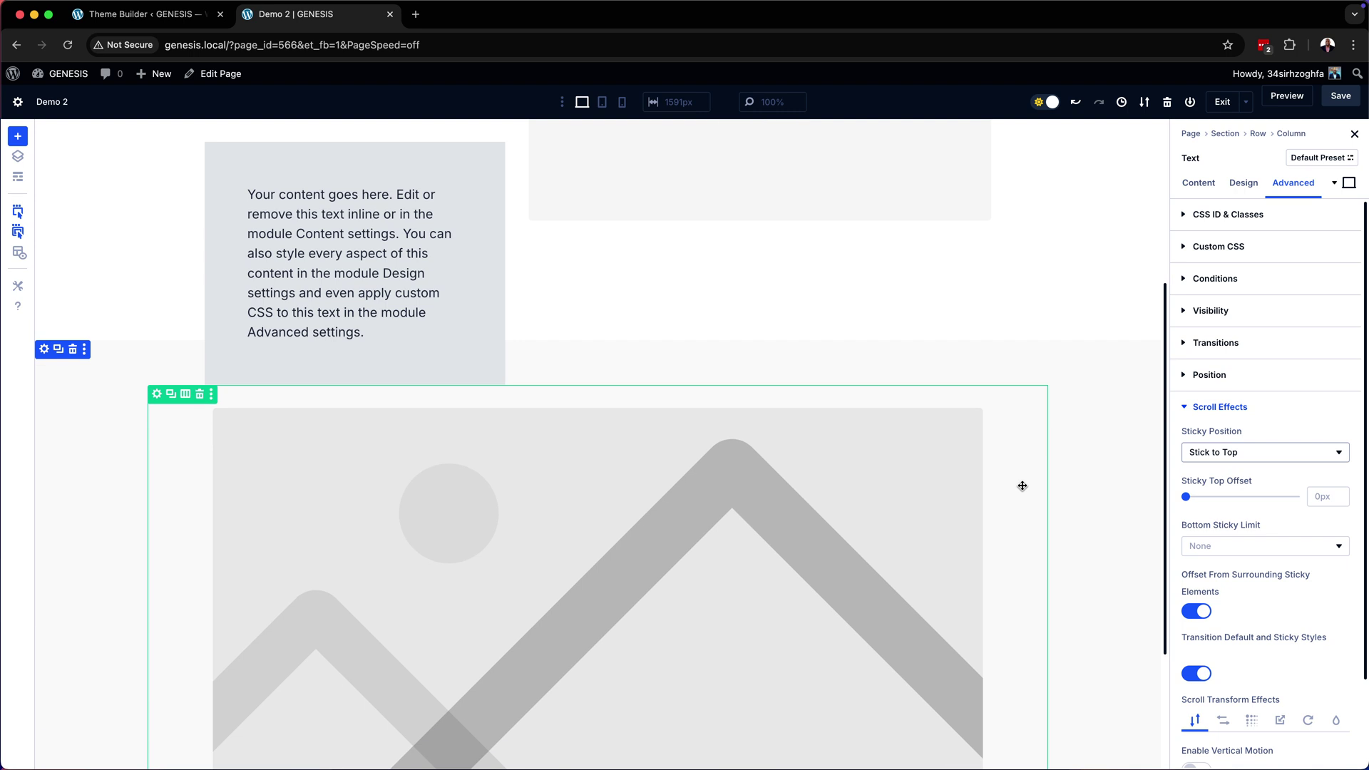
scroll(1023, 486, "down", 2)
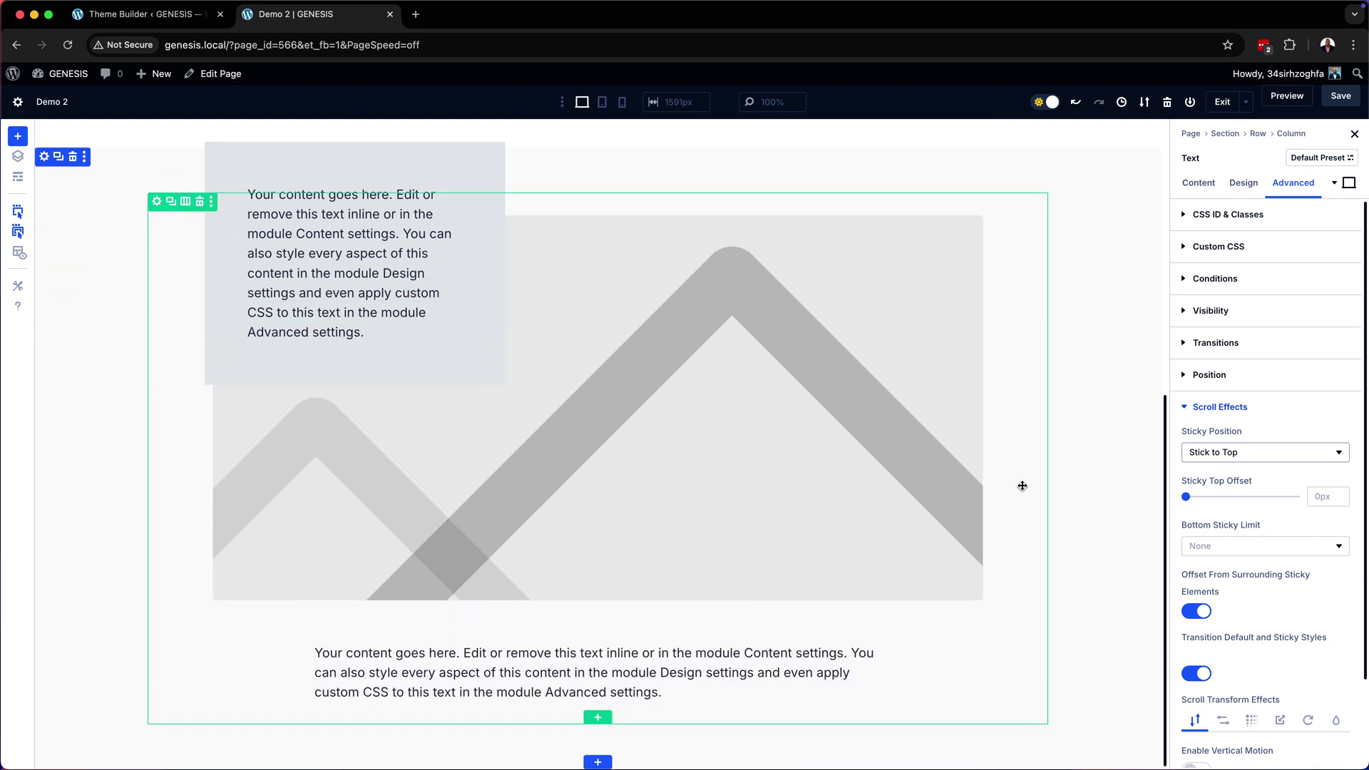
scroll(1022, 486, "up", 6)
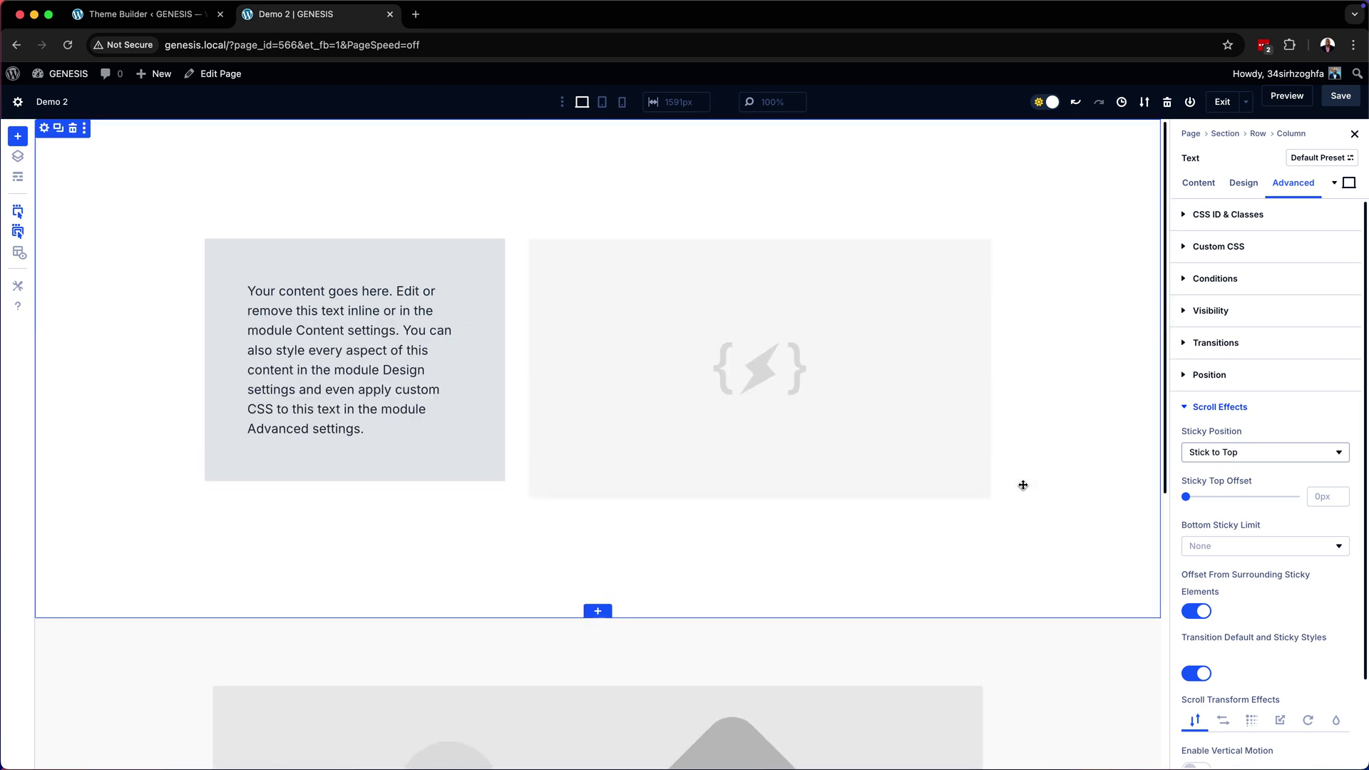
left_click(1268, 549)
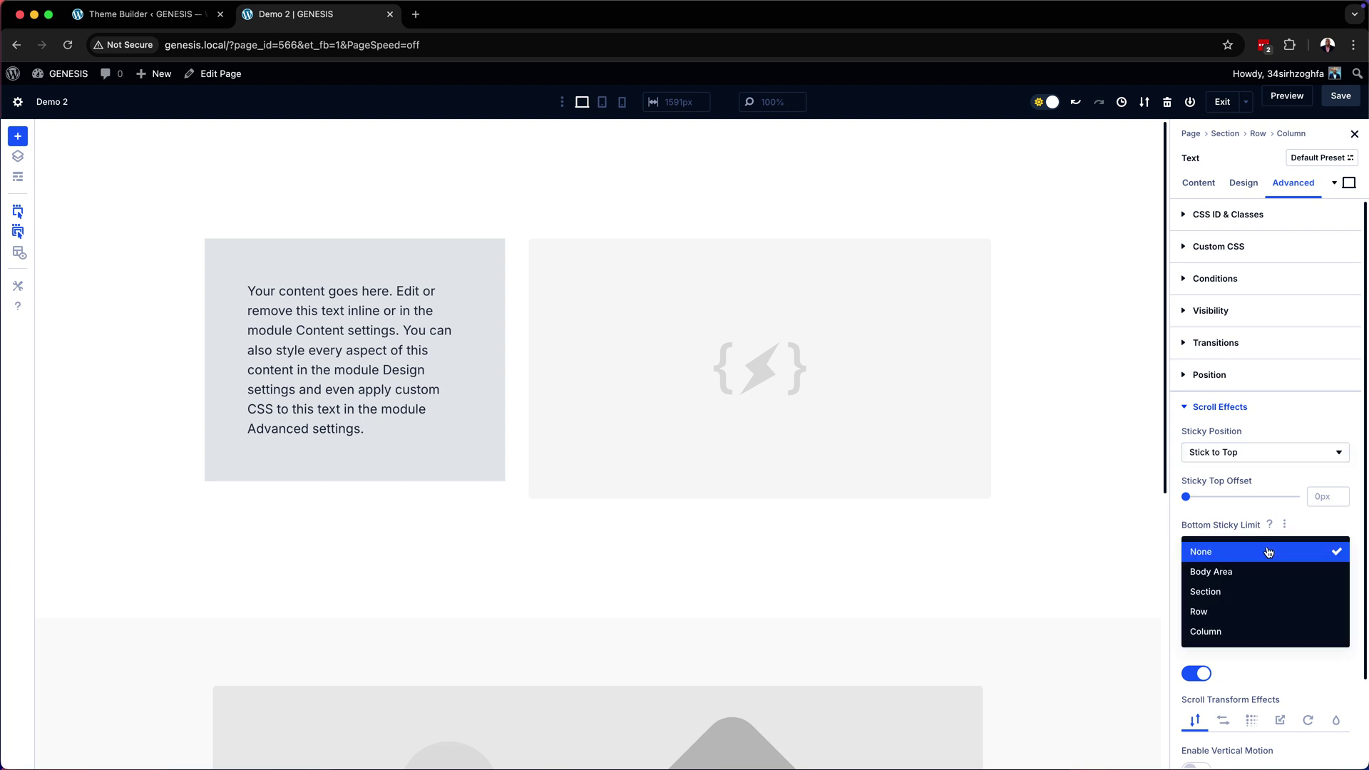
left_click(1268, 592)
scroll(996, 510, "down", 1)
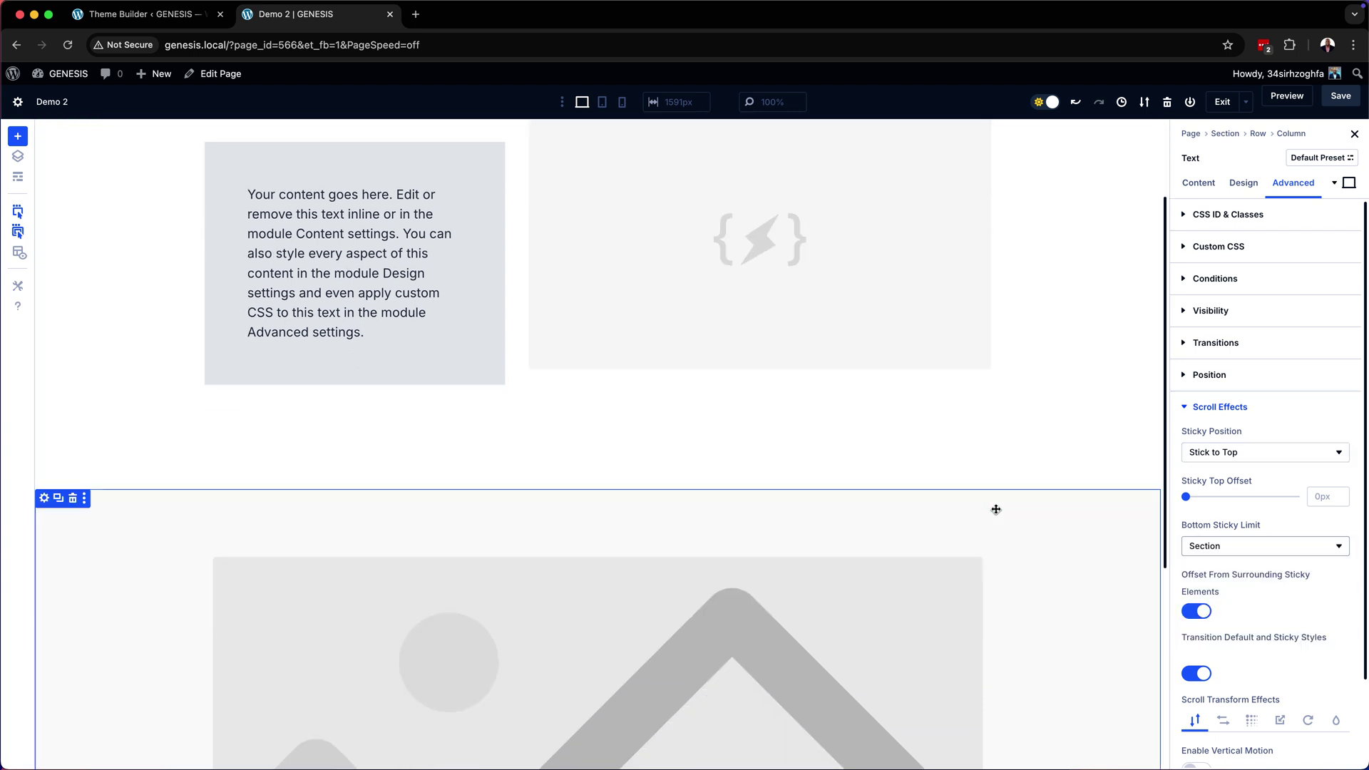
scroll(996, 509, "down", 3)
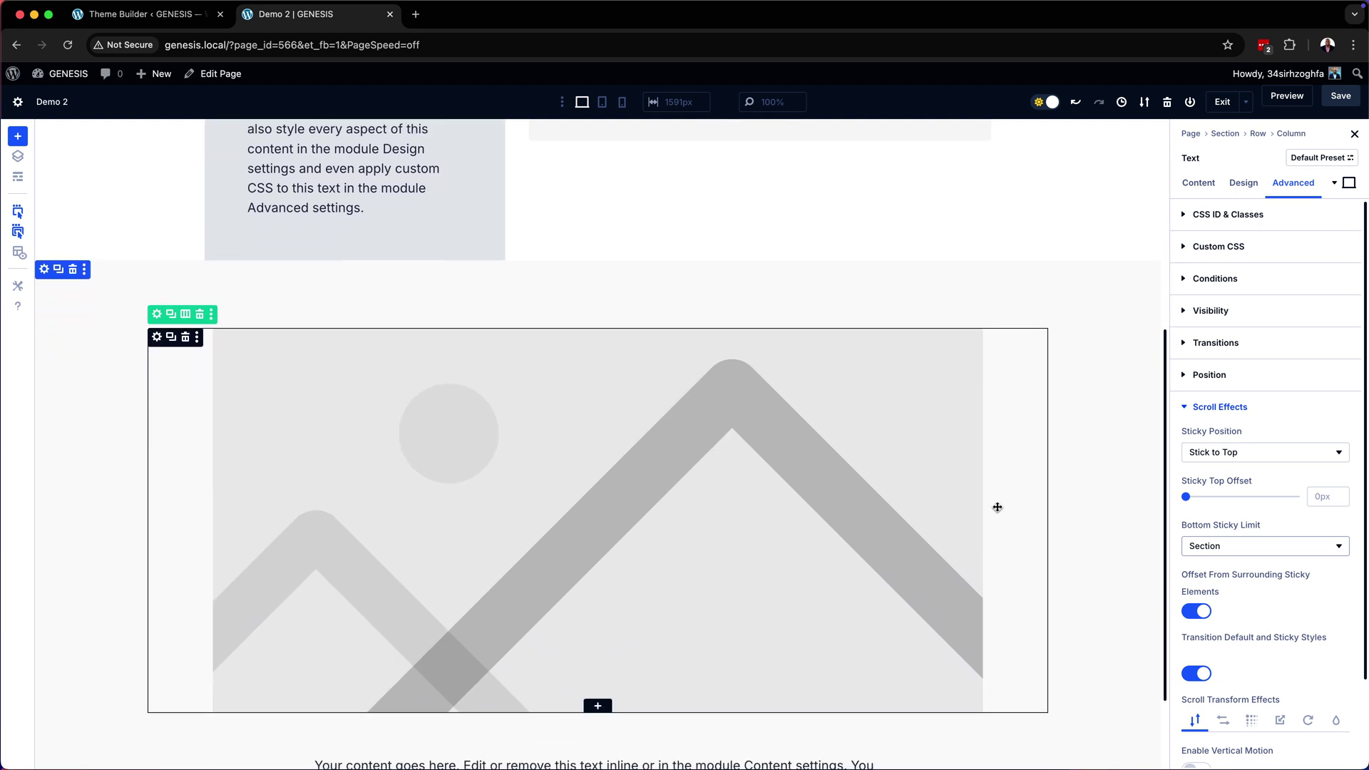
scroll(997, 507, "down", 1)
scroll(997, 507, "up", 5)
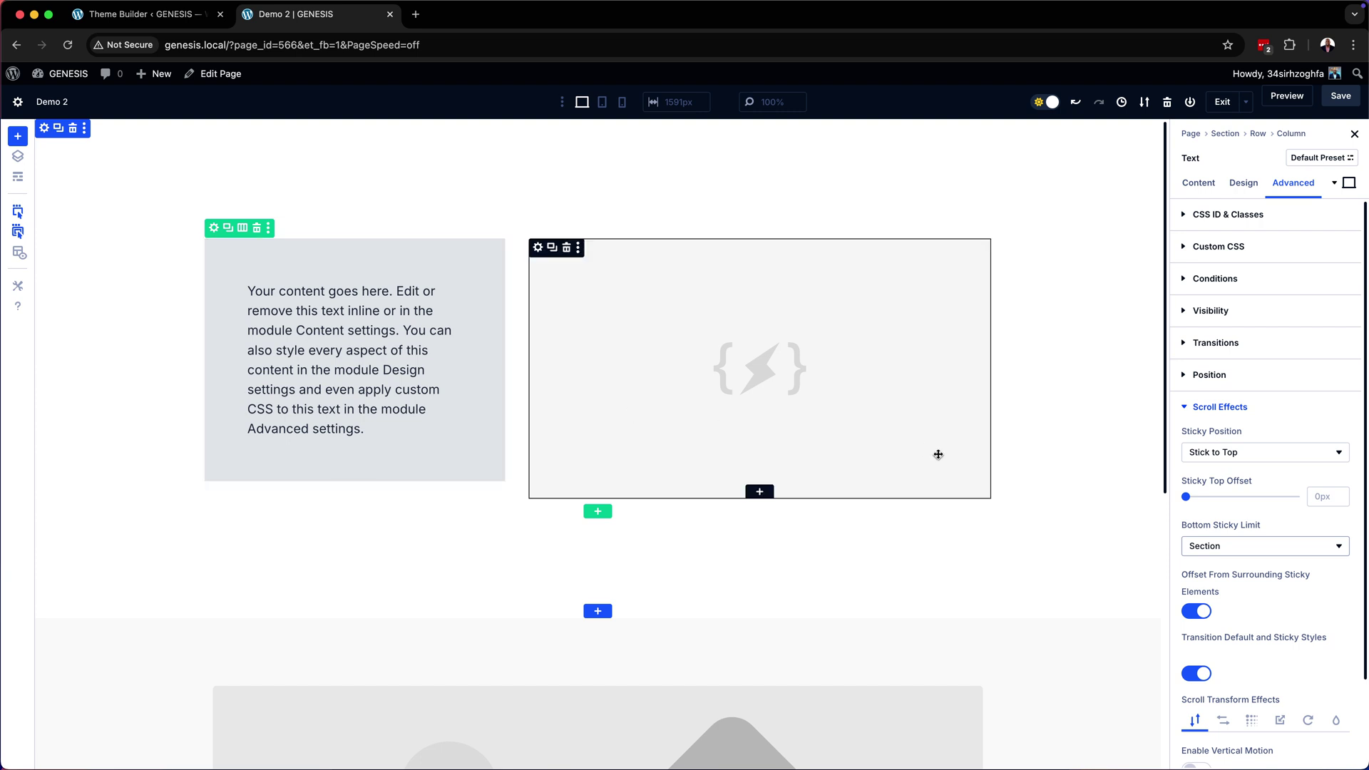
left_click(1349, 184)
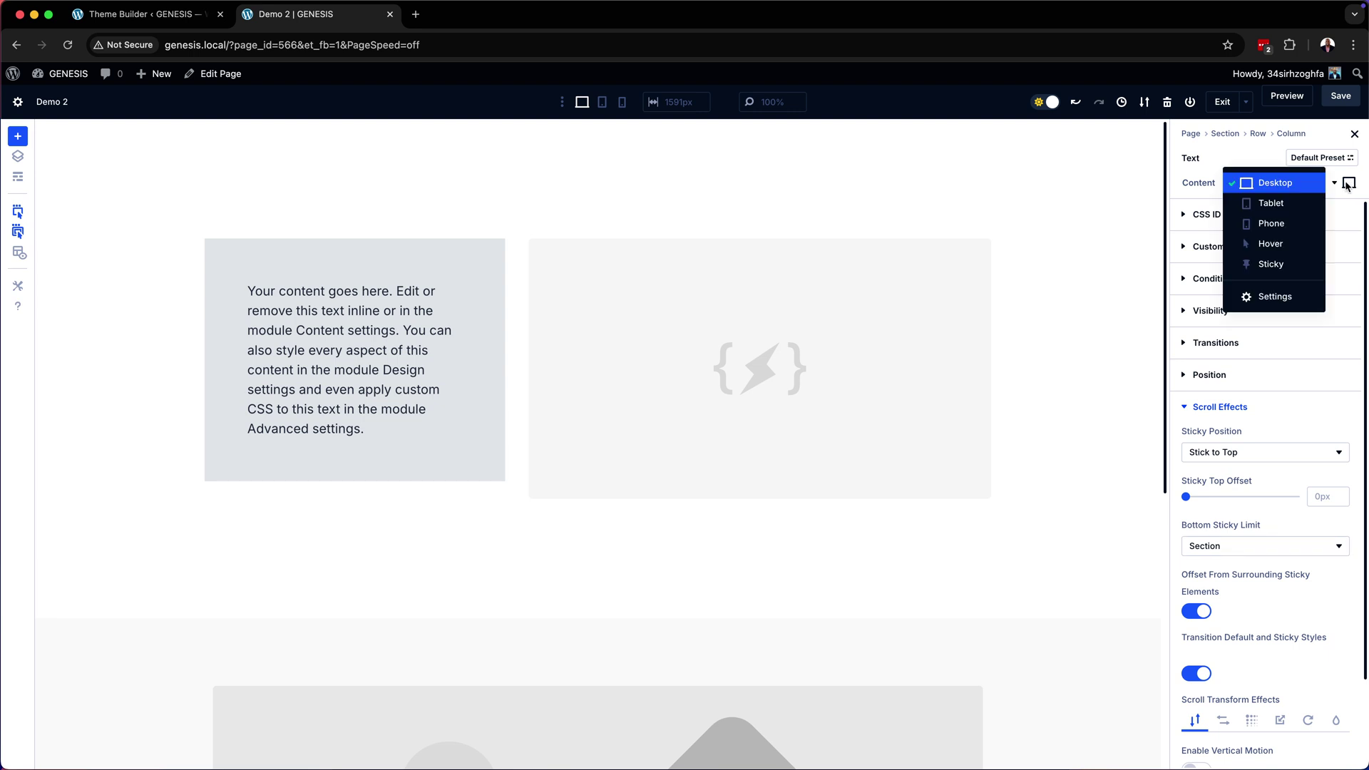
Switch to Sticky editing mode and open the text module's Content background colour options.
left_click(1274, 268)
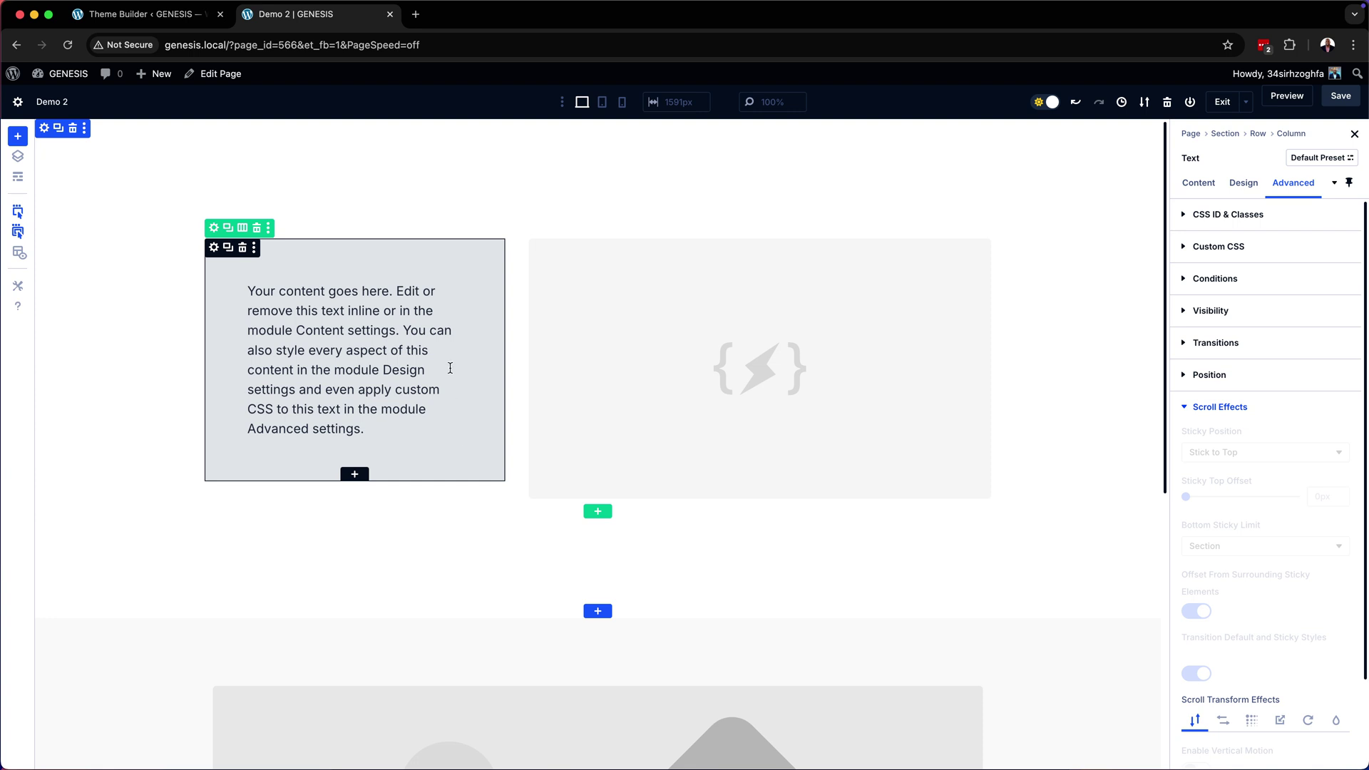
left_click(213, 250)
left_click(1221, 564)
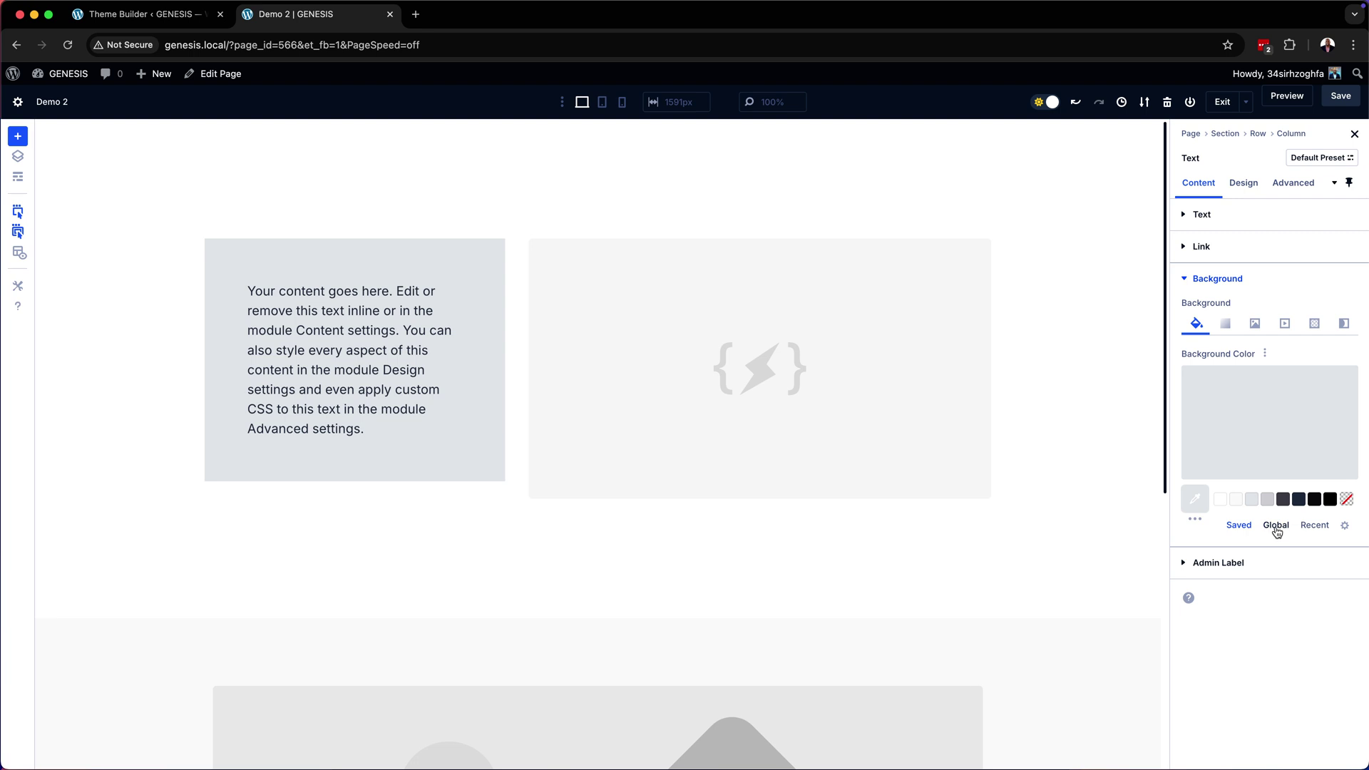
Give the sticky text module the Global Primary Color background and white text, then return to Desktop mode.
left_click(1276, 525)
left_click(1220, 500)
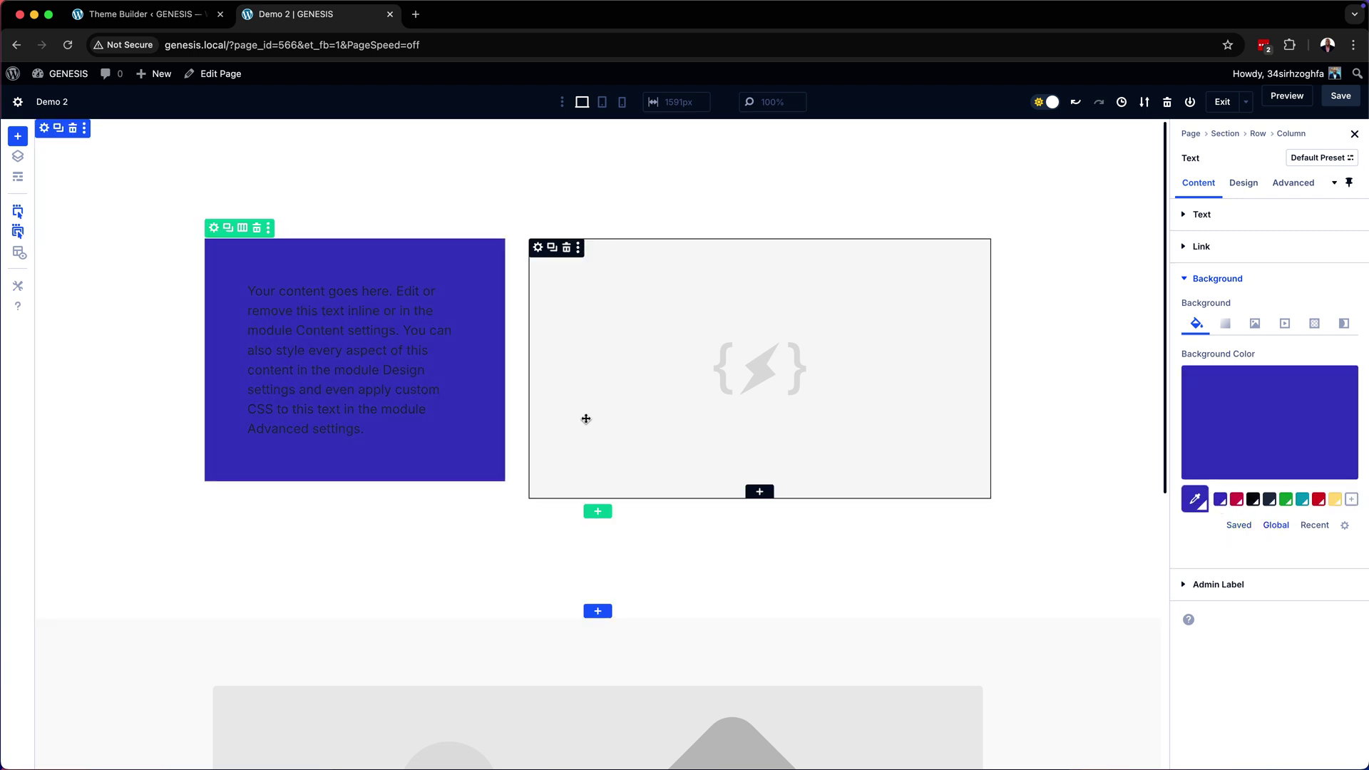
left_click(1235, 185)
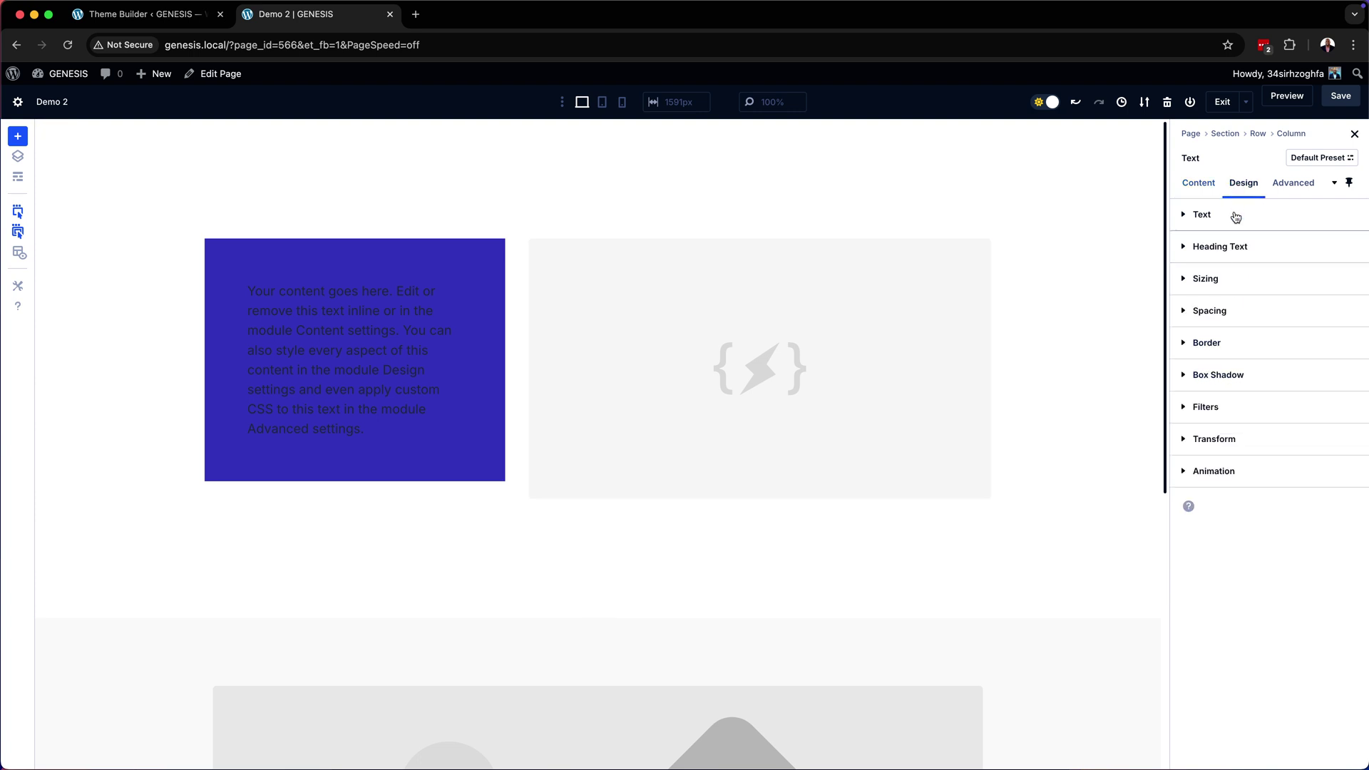
left_click(1235, 217)
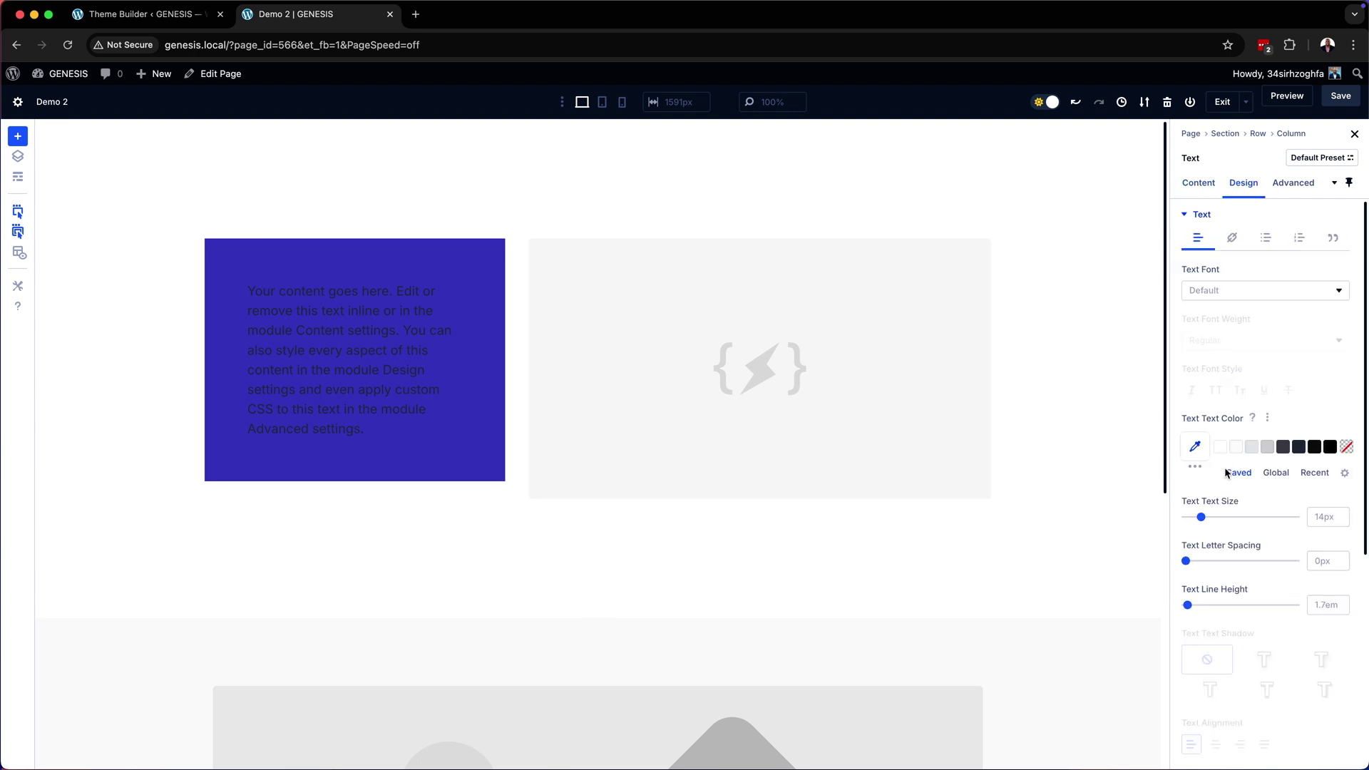
left_click(1222, 447)
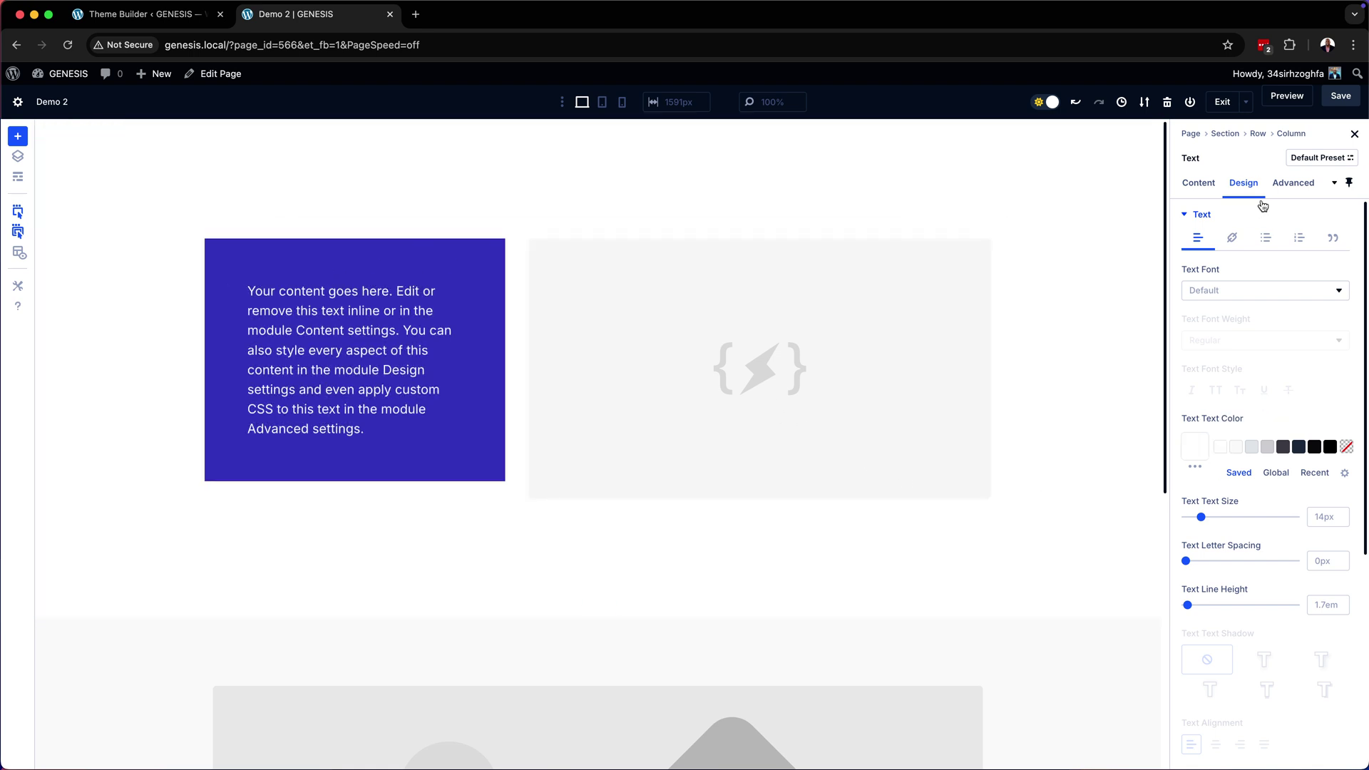
left_click(1350, 185)
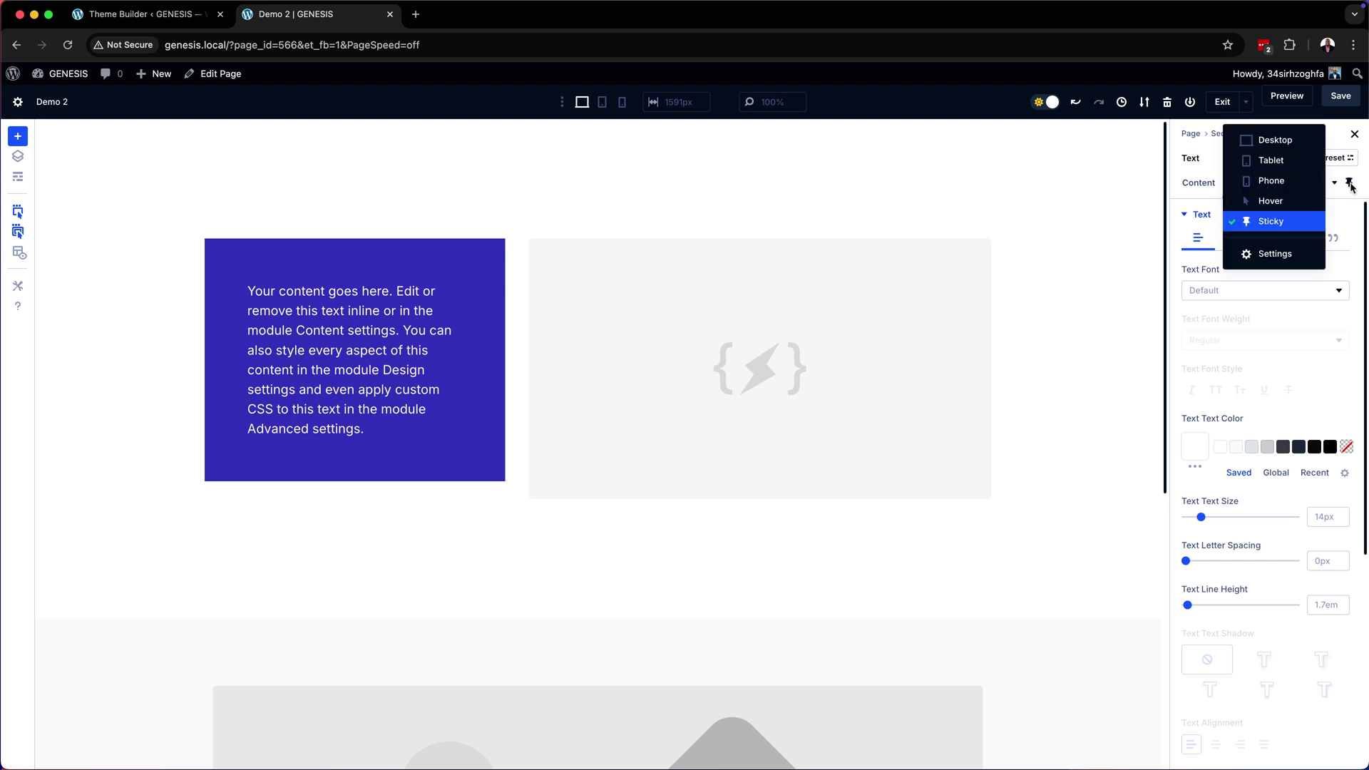
left_click(1308, 142)
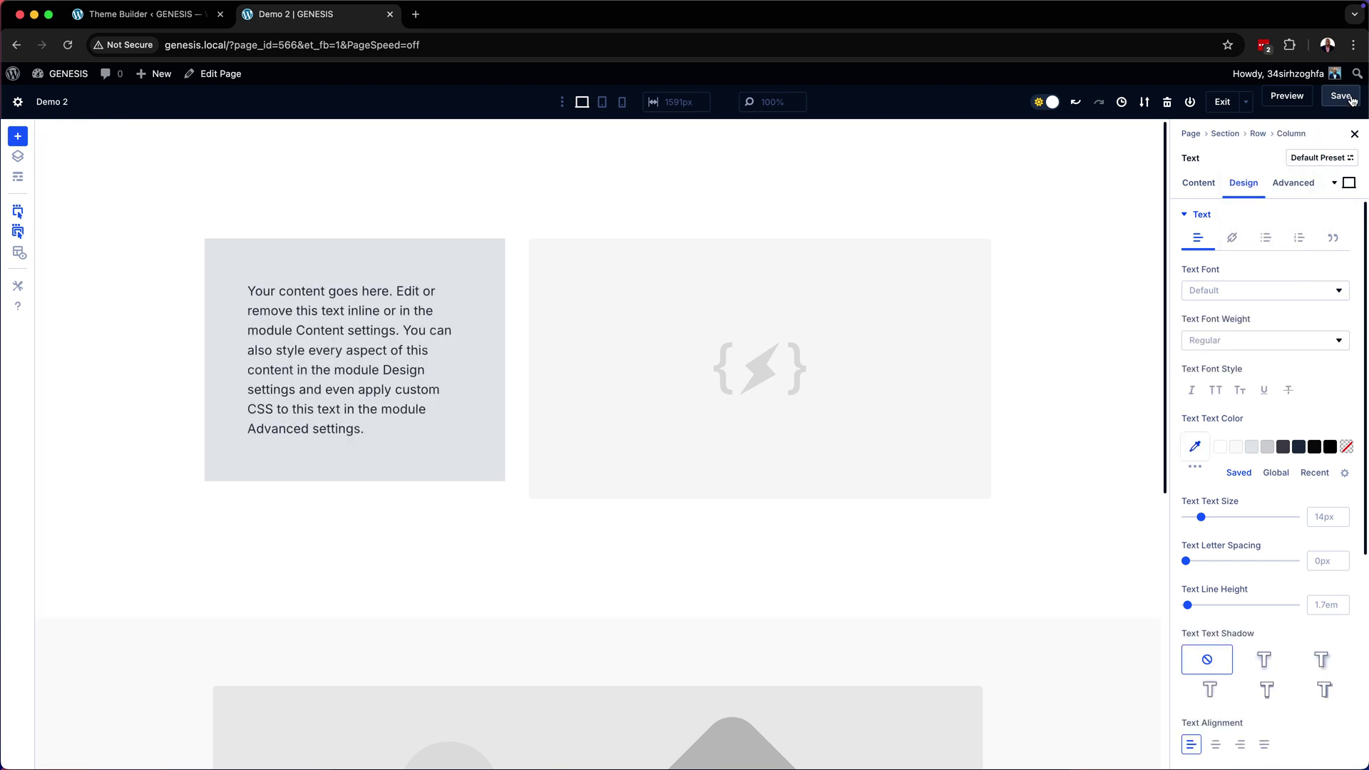
Preview the page and scroll up and down to confirm the text box sticks and turns blue.
left_click(1285, 97)
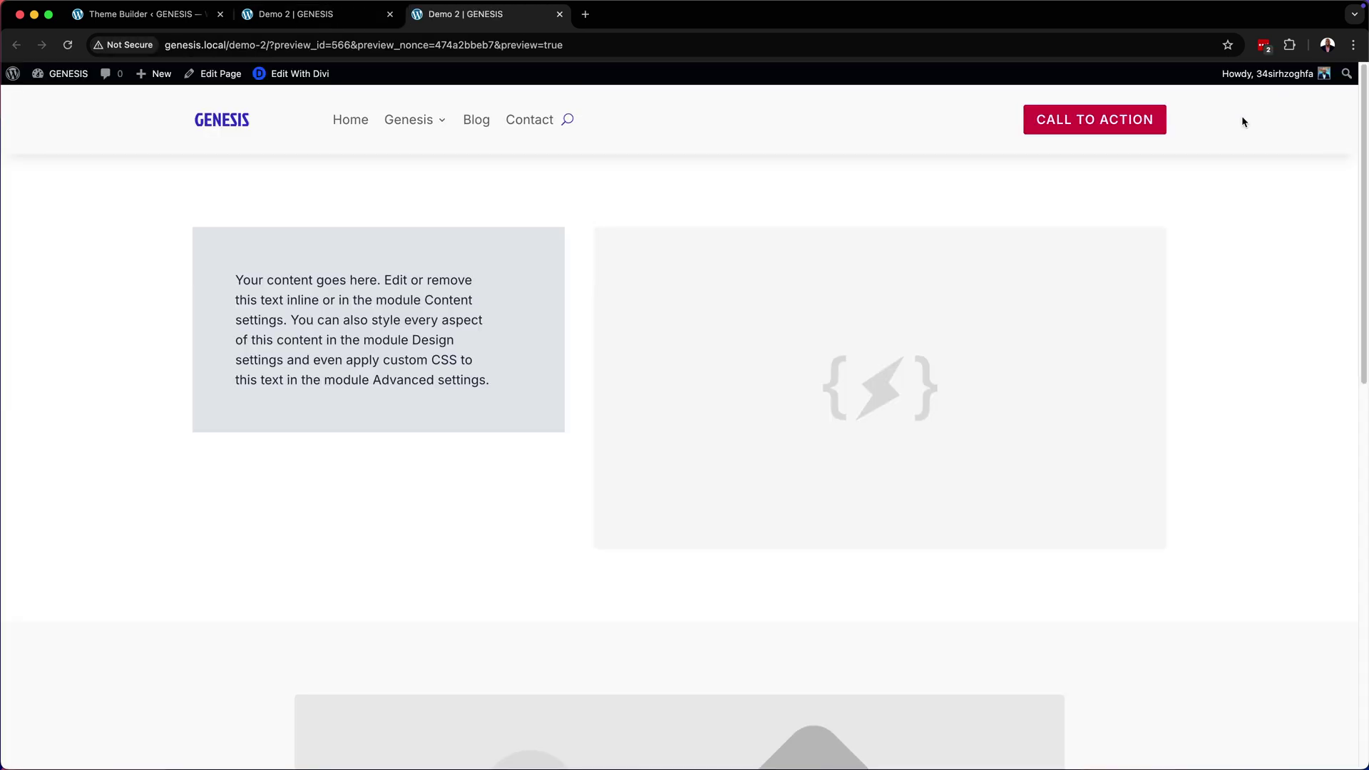
scroll(1226, 323, "down", 2)
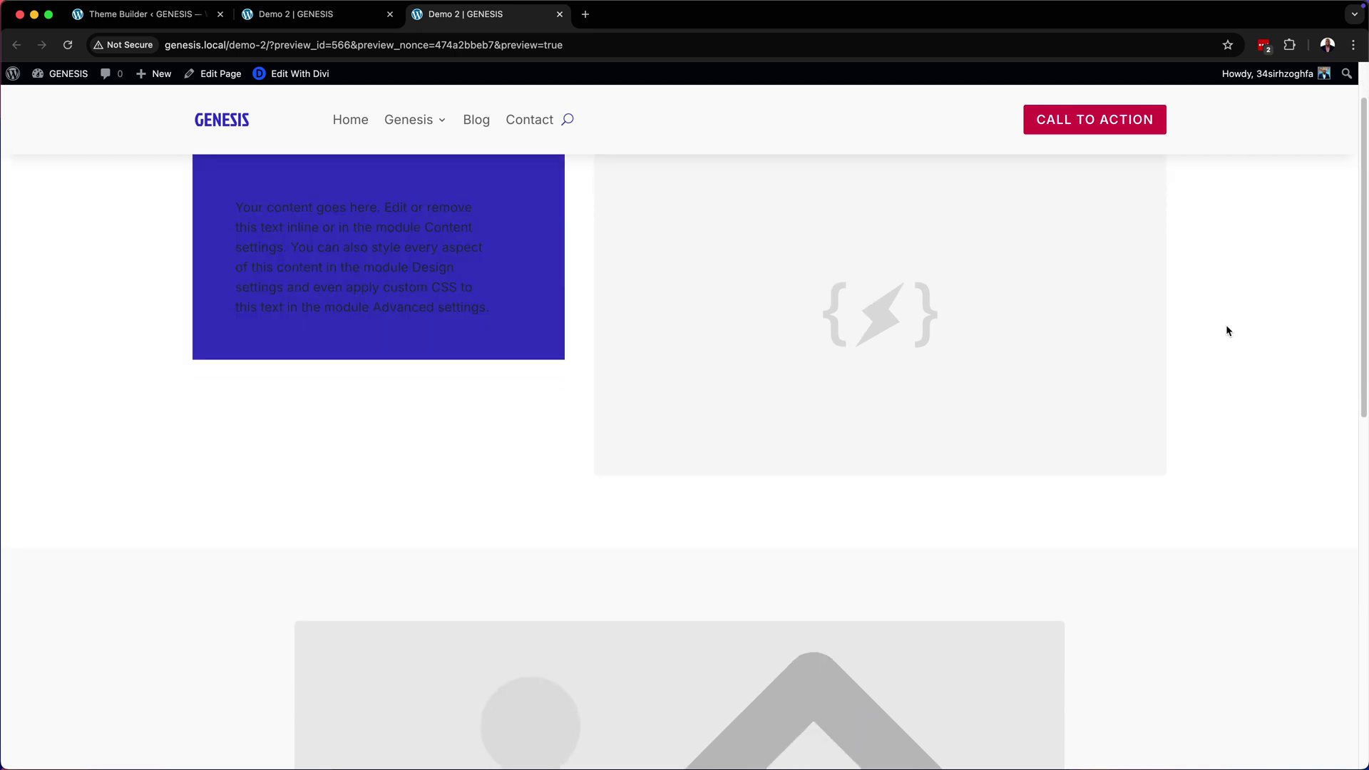
scroll(1226, 324, "down", 3)
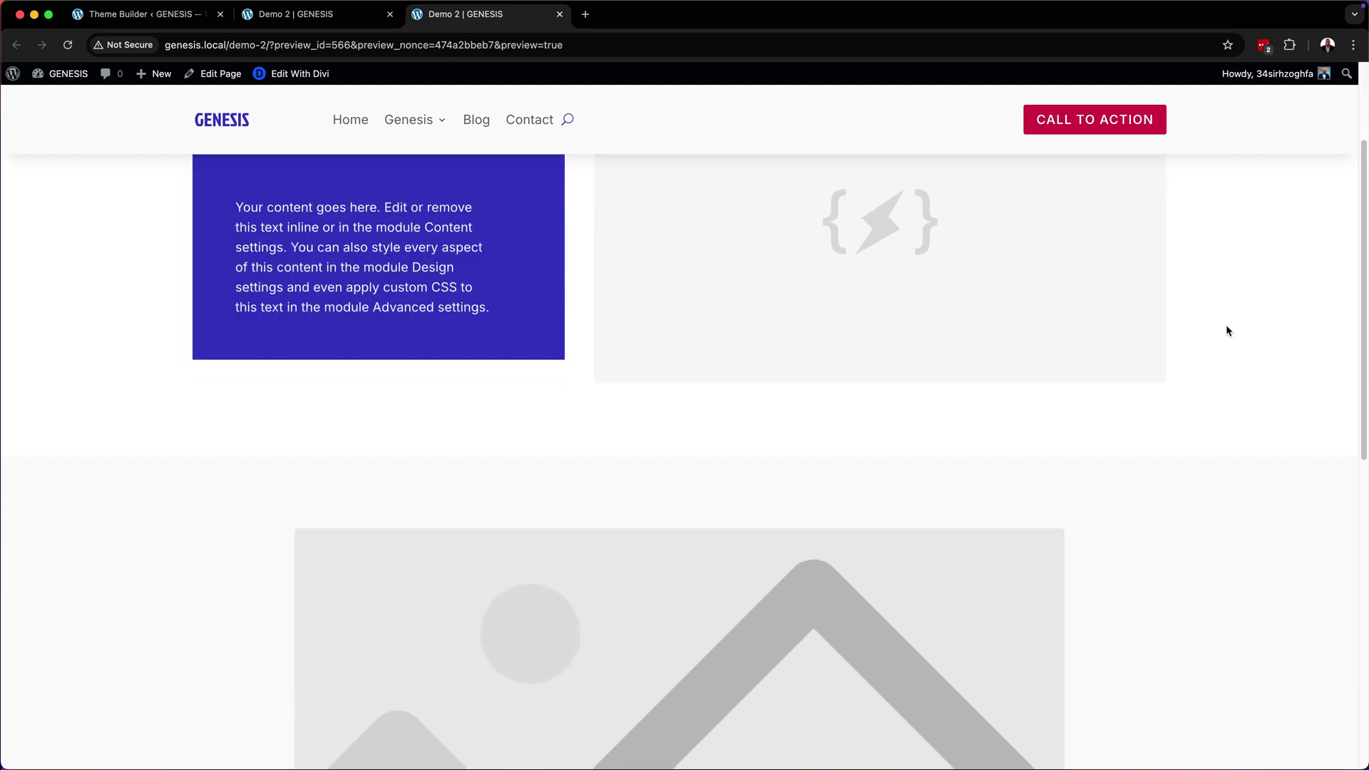
scroll(1226, 330, "down", 5)
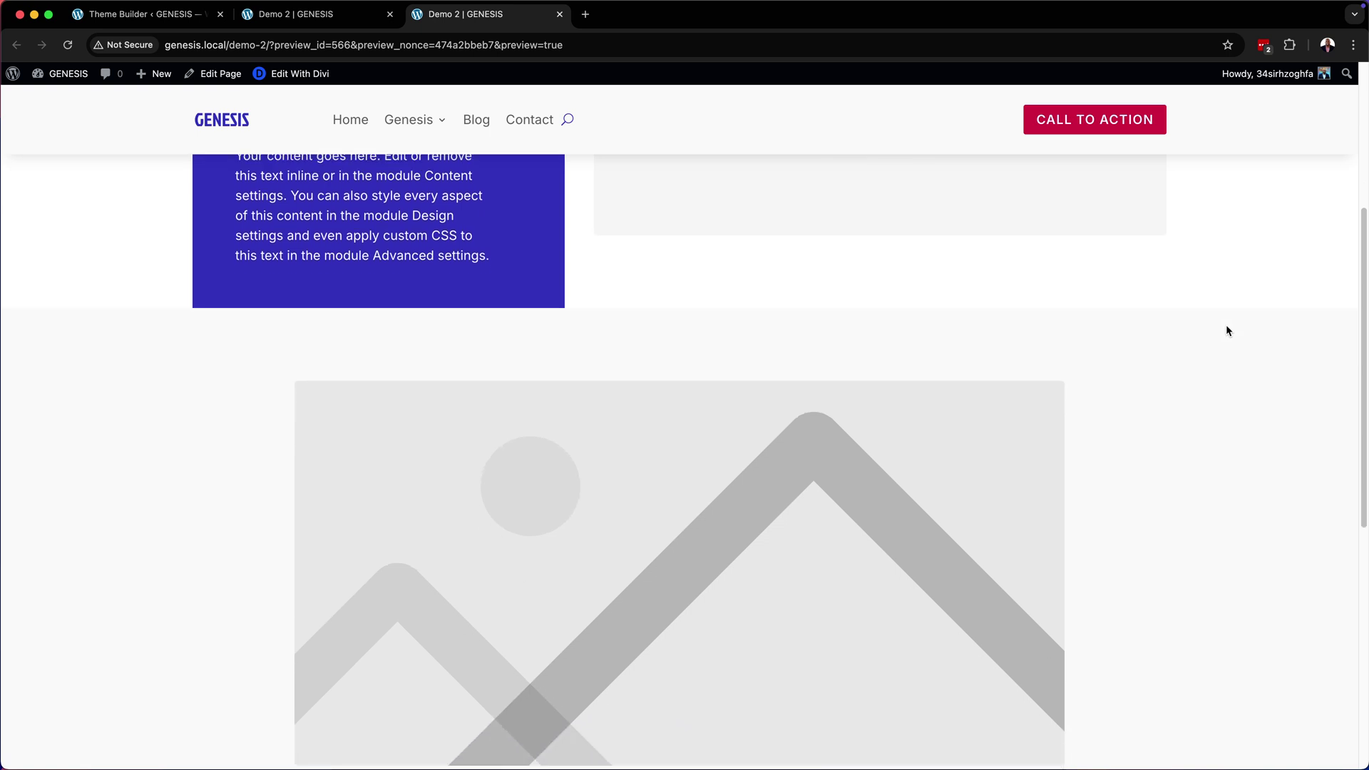
scroll(1226, 330, "down", 6)
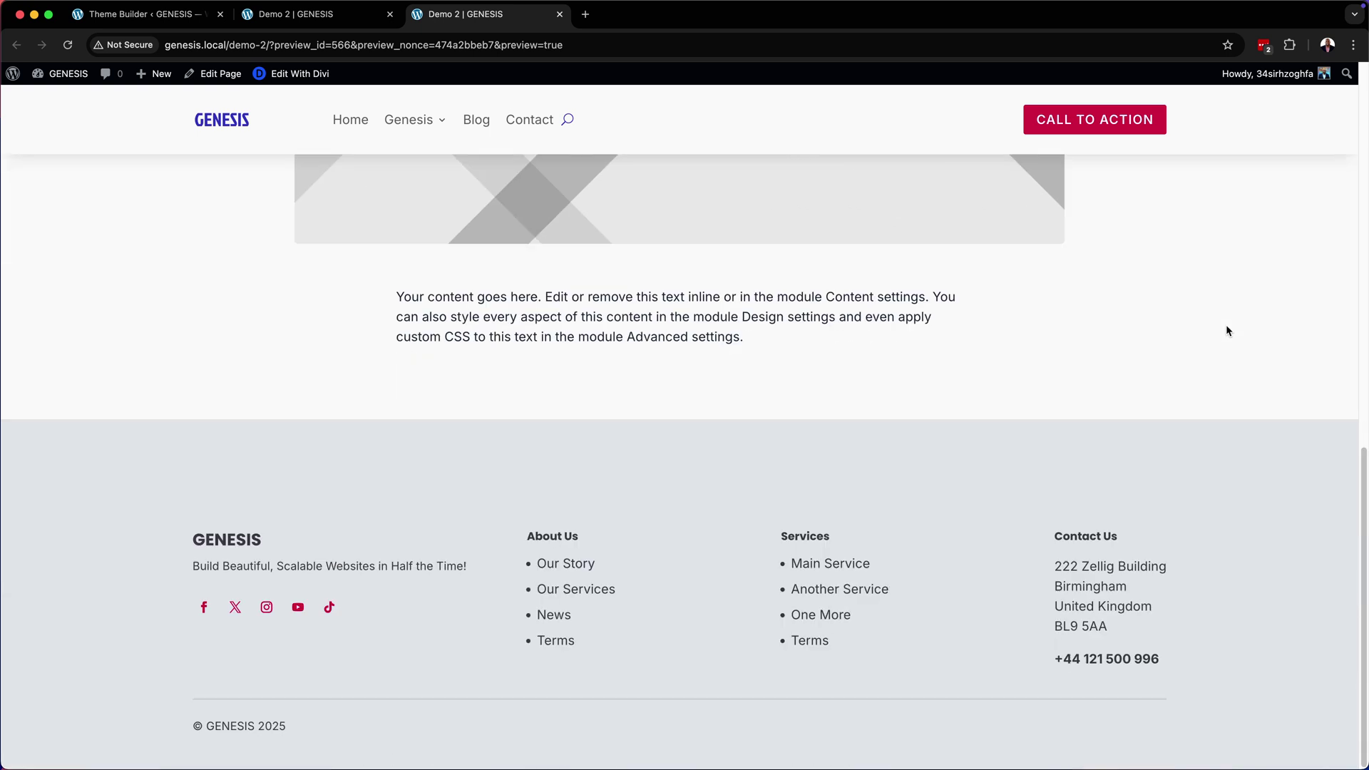
scroll(1226, 330, "up", 12)
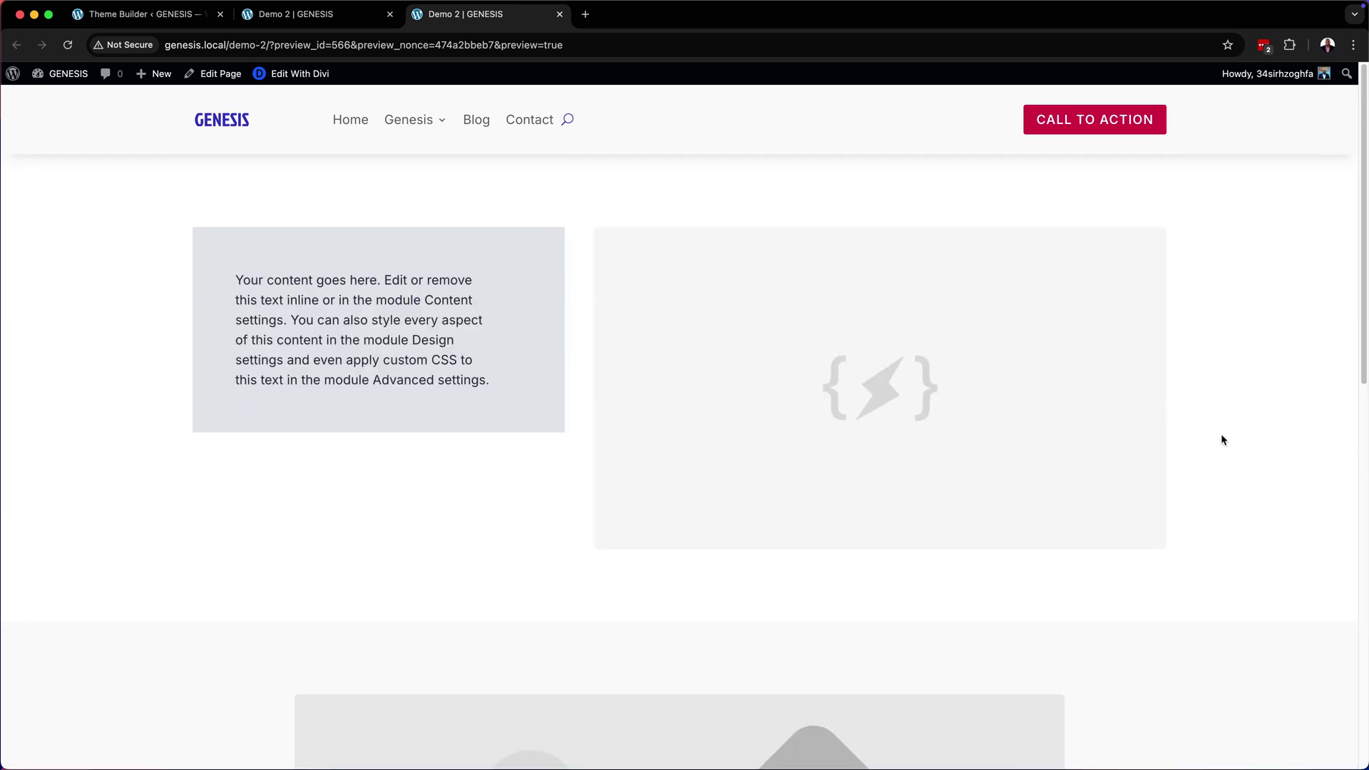
scroll(1221, 433, "down", 2)
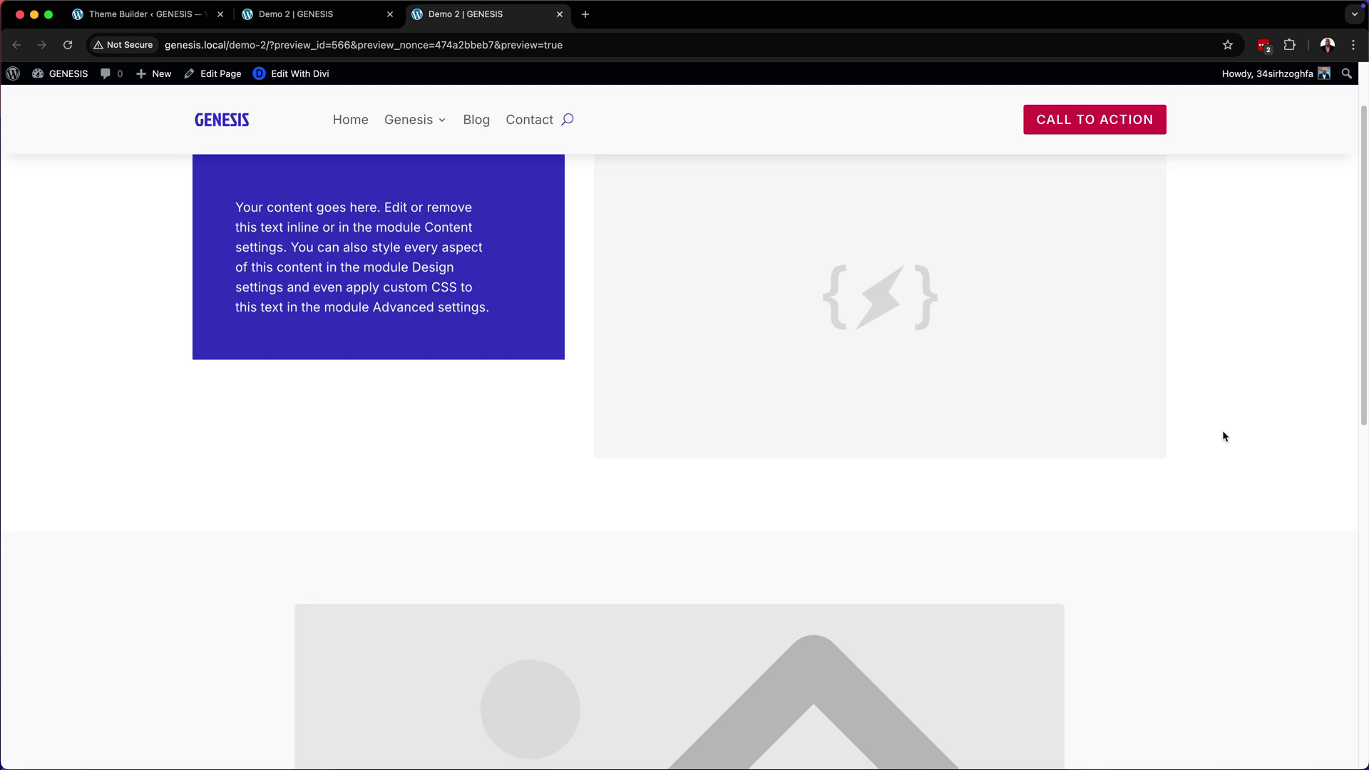
scroll(1222, 430, "down", 1)
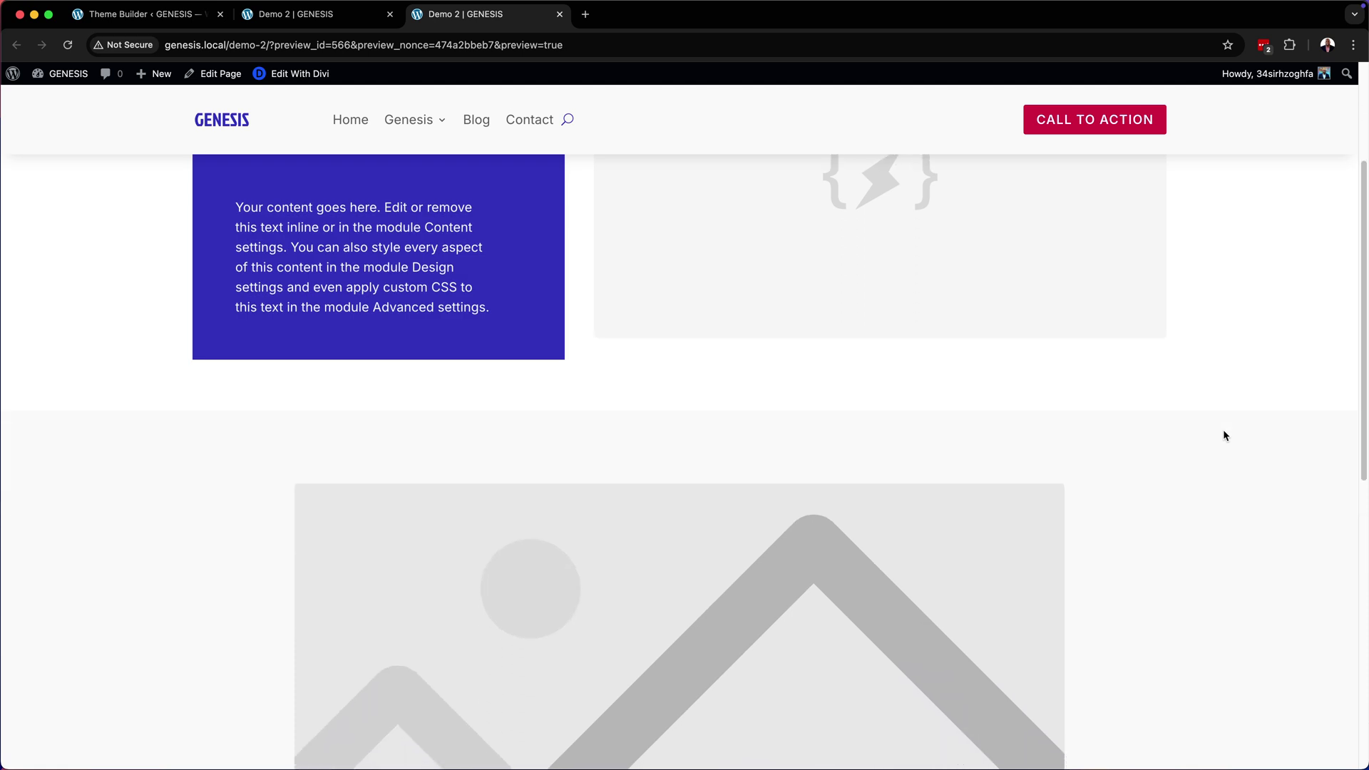
scroll(1224, 435, "up", 3)
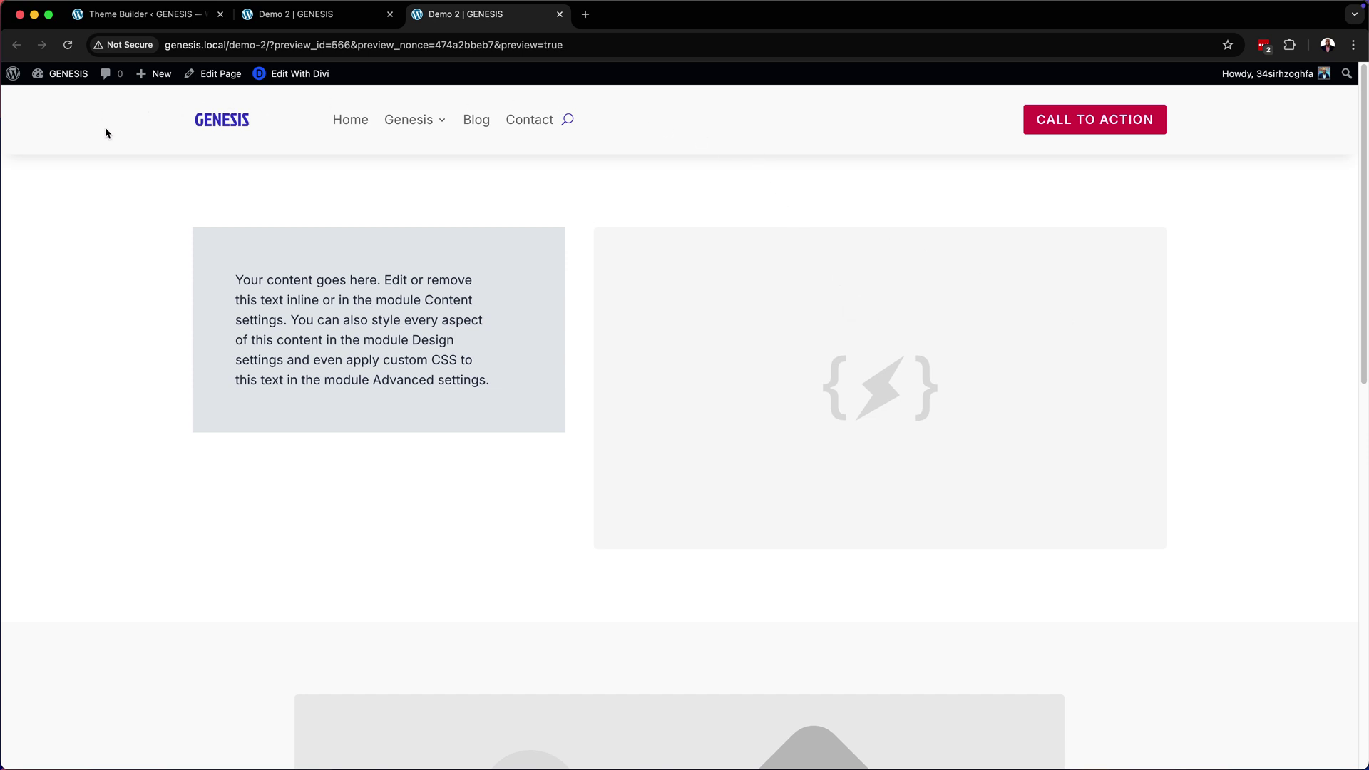
left_click(313, 14)
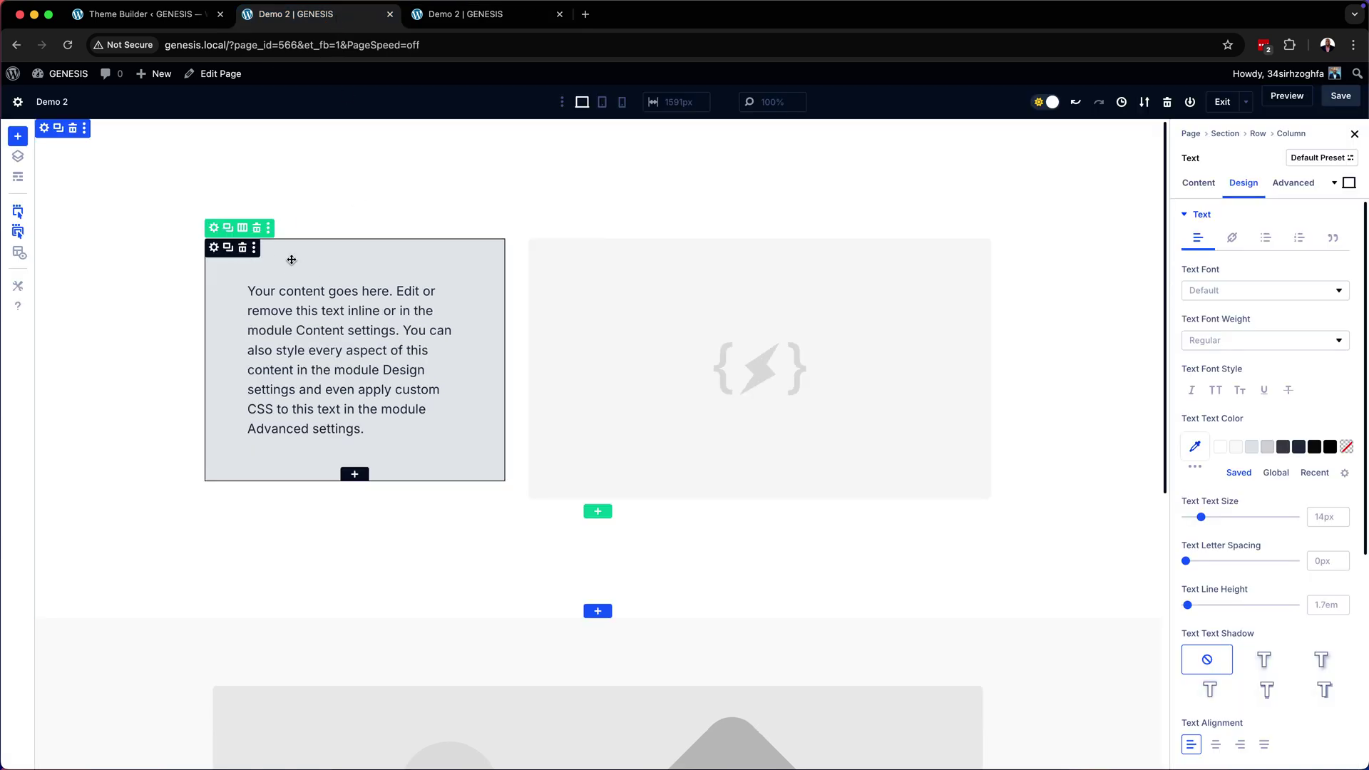
Set the text module's Sticky Position to Do Not Stick and go to the Theme Builder page.
left_click(1311, 186)
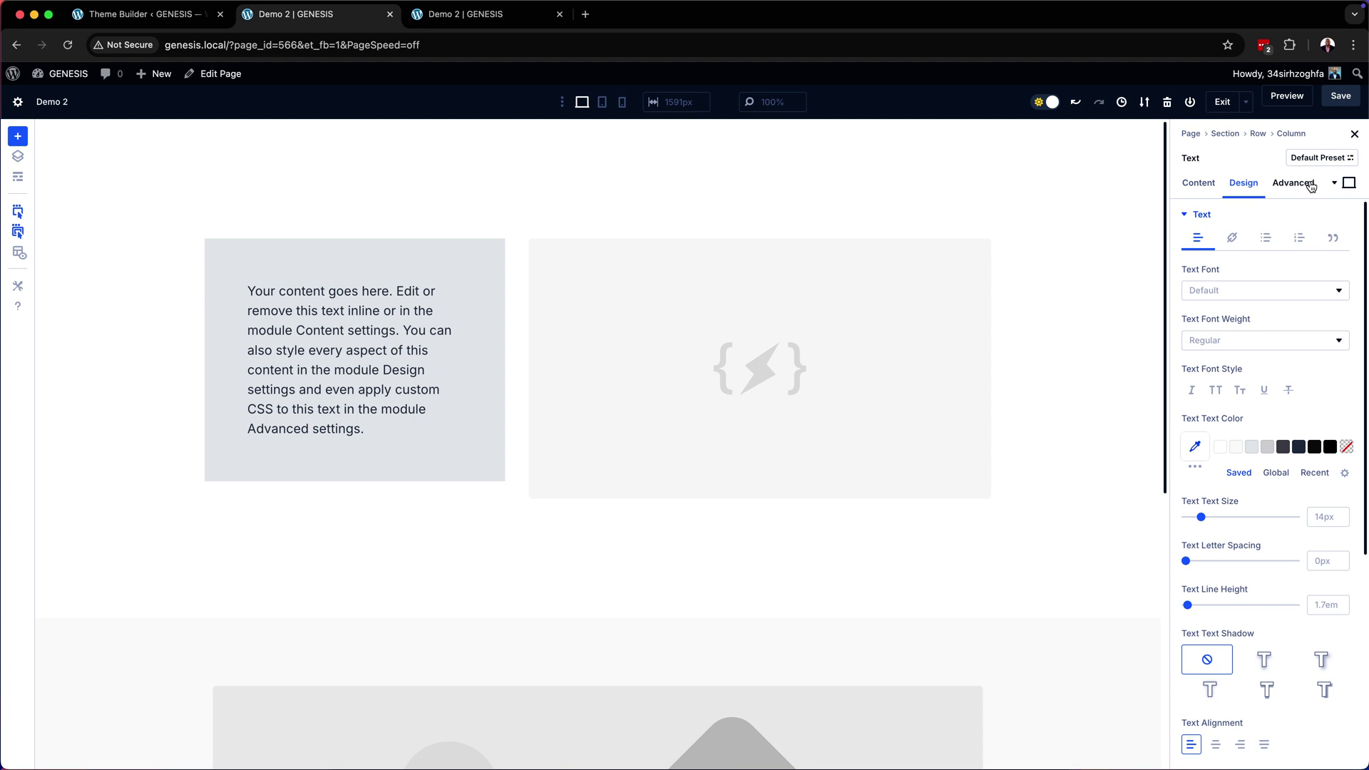
left_click(1264, 454)
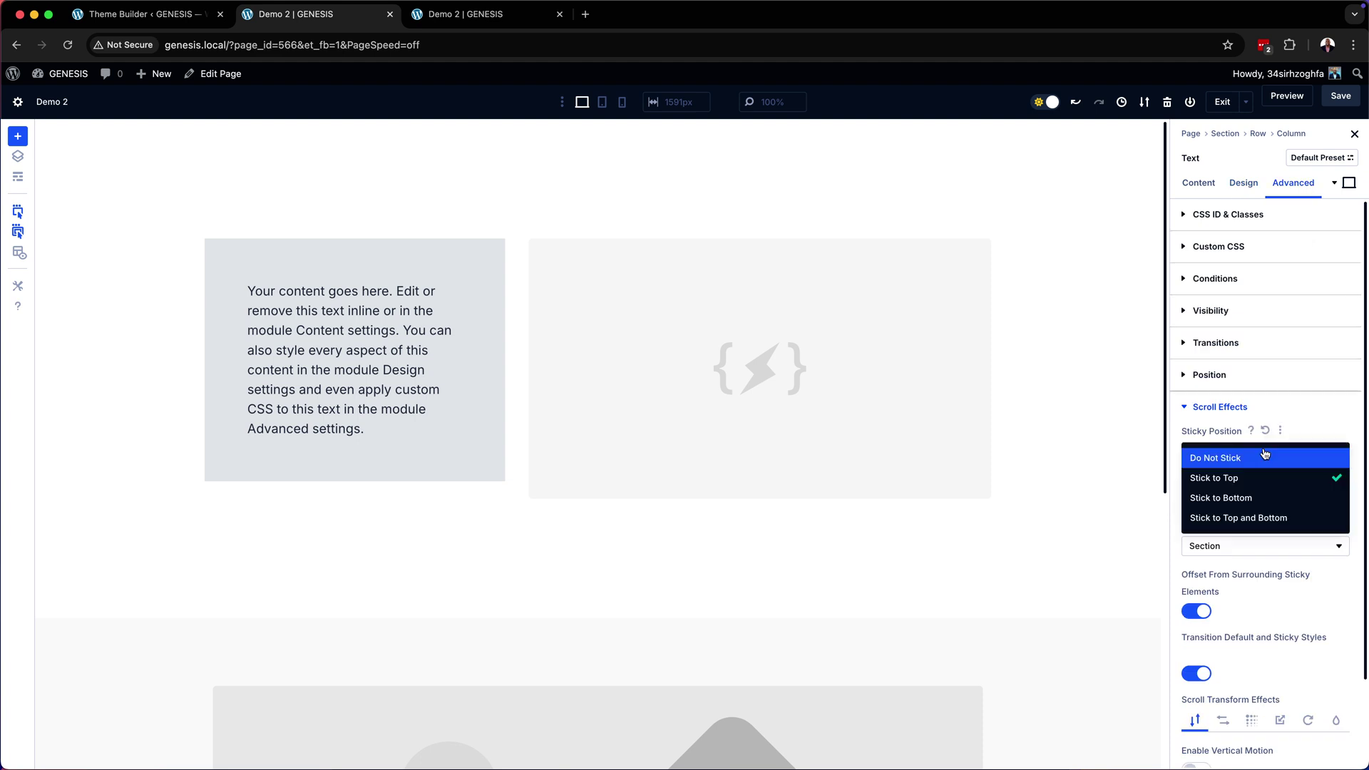
left_click(1263, 460)
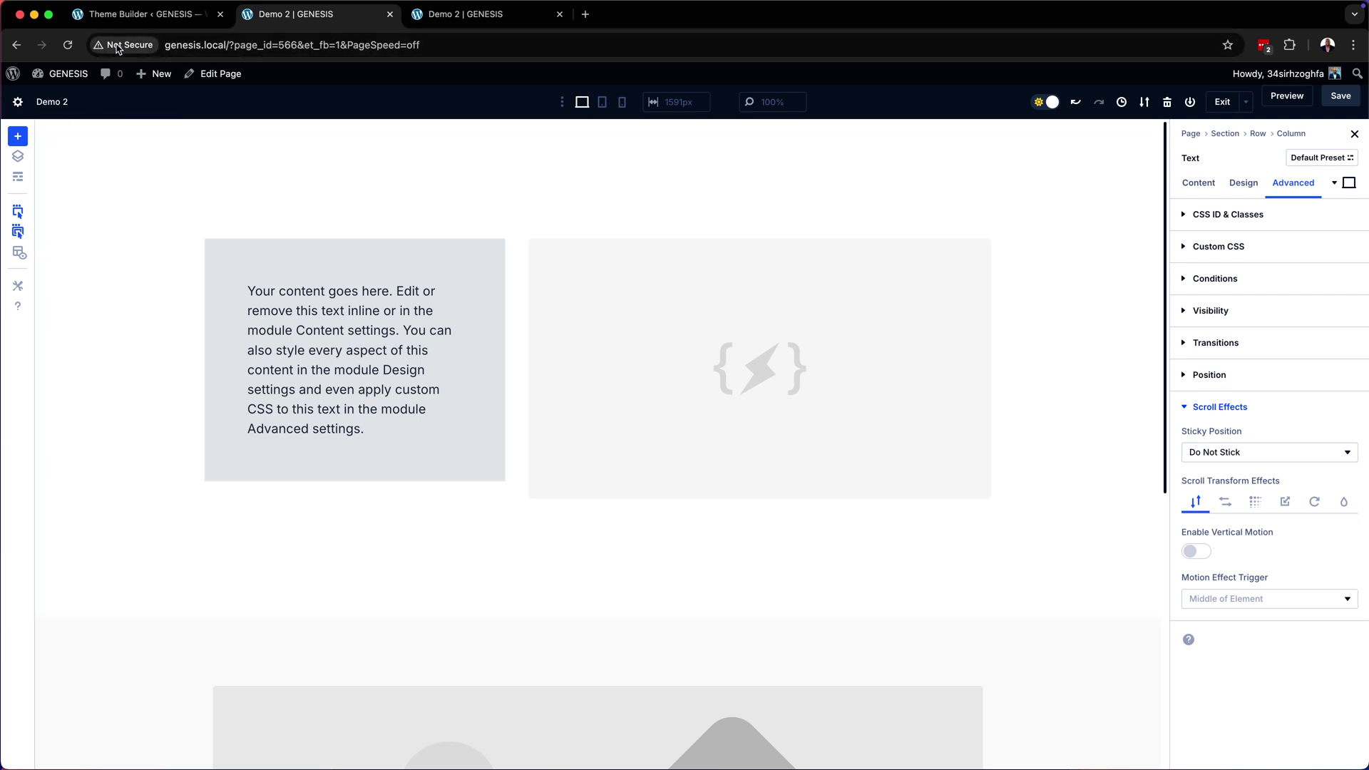
left_click(118, 15)
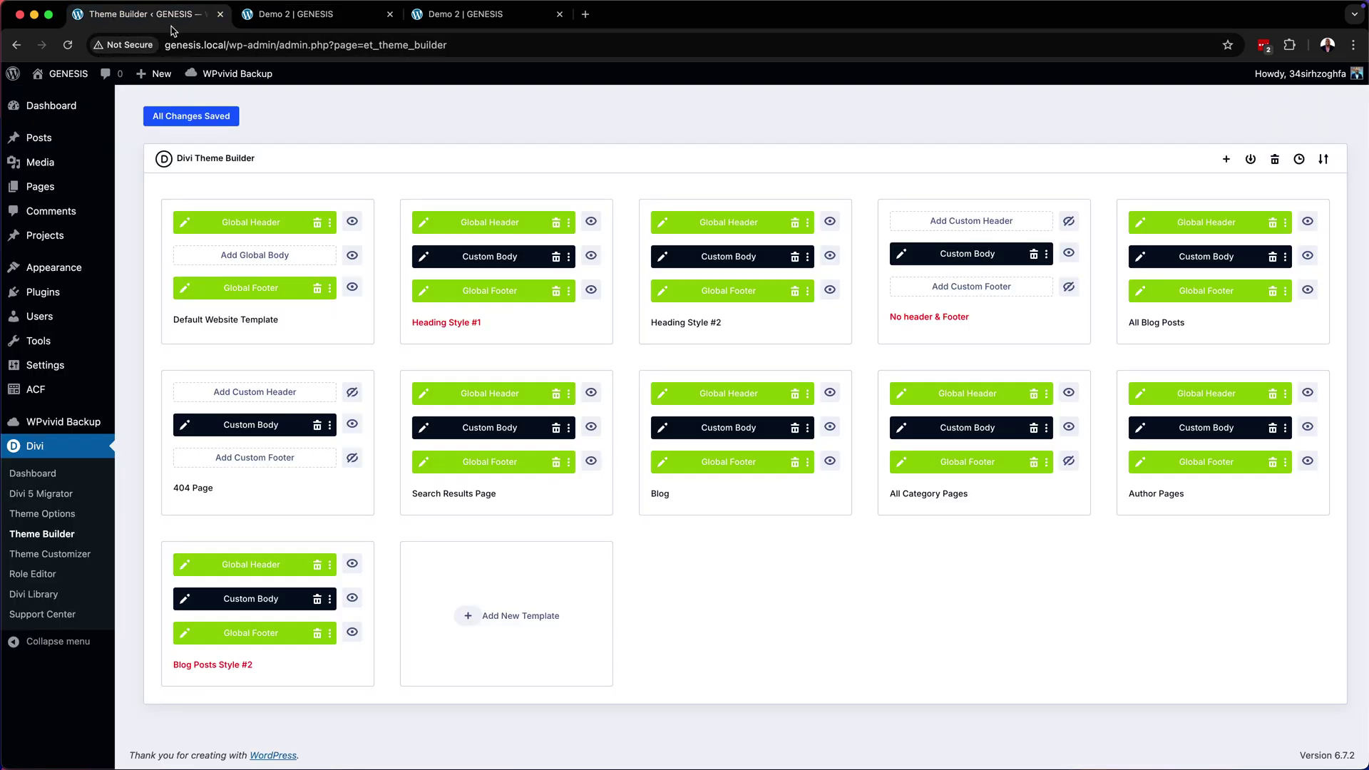
left_click(56, 545)
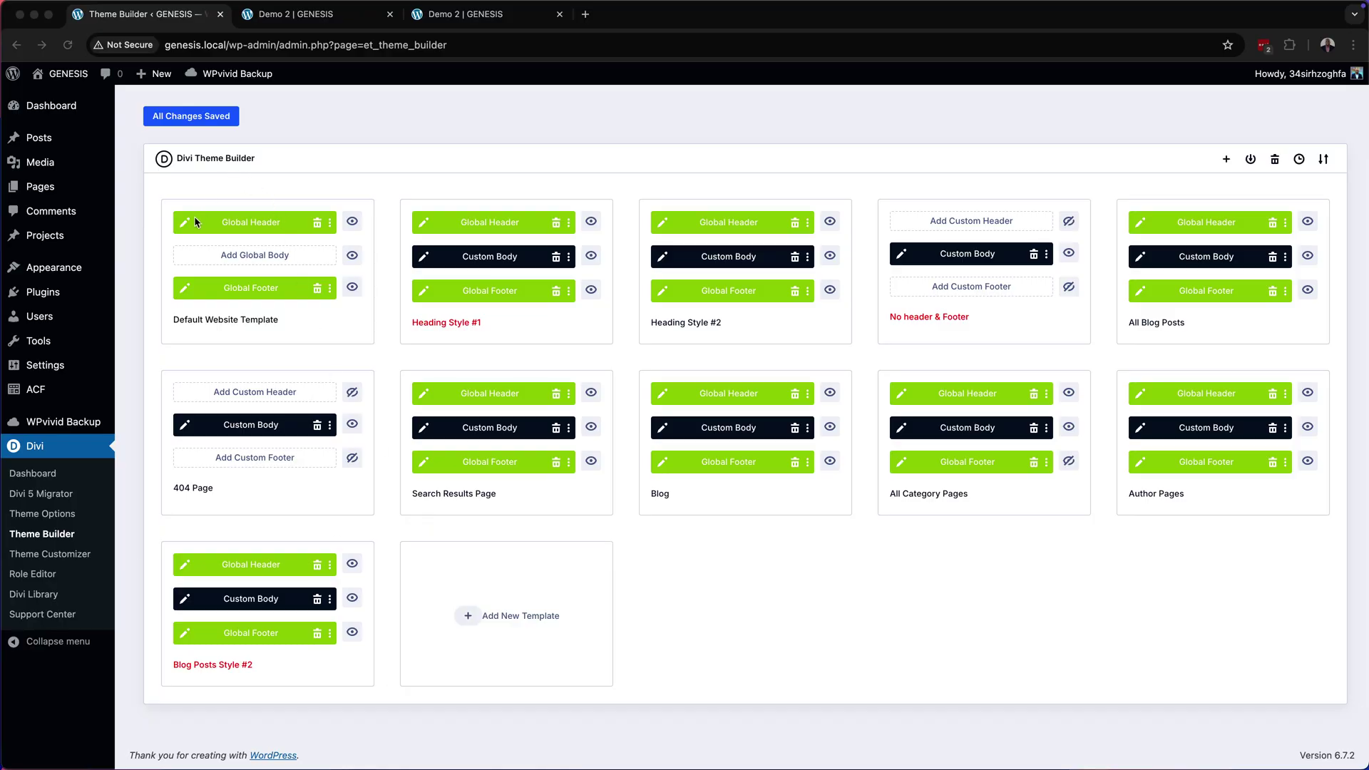
left_click(455, 14)
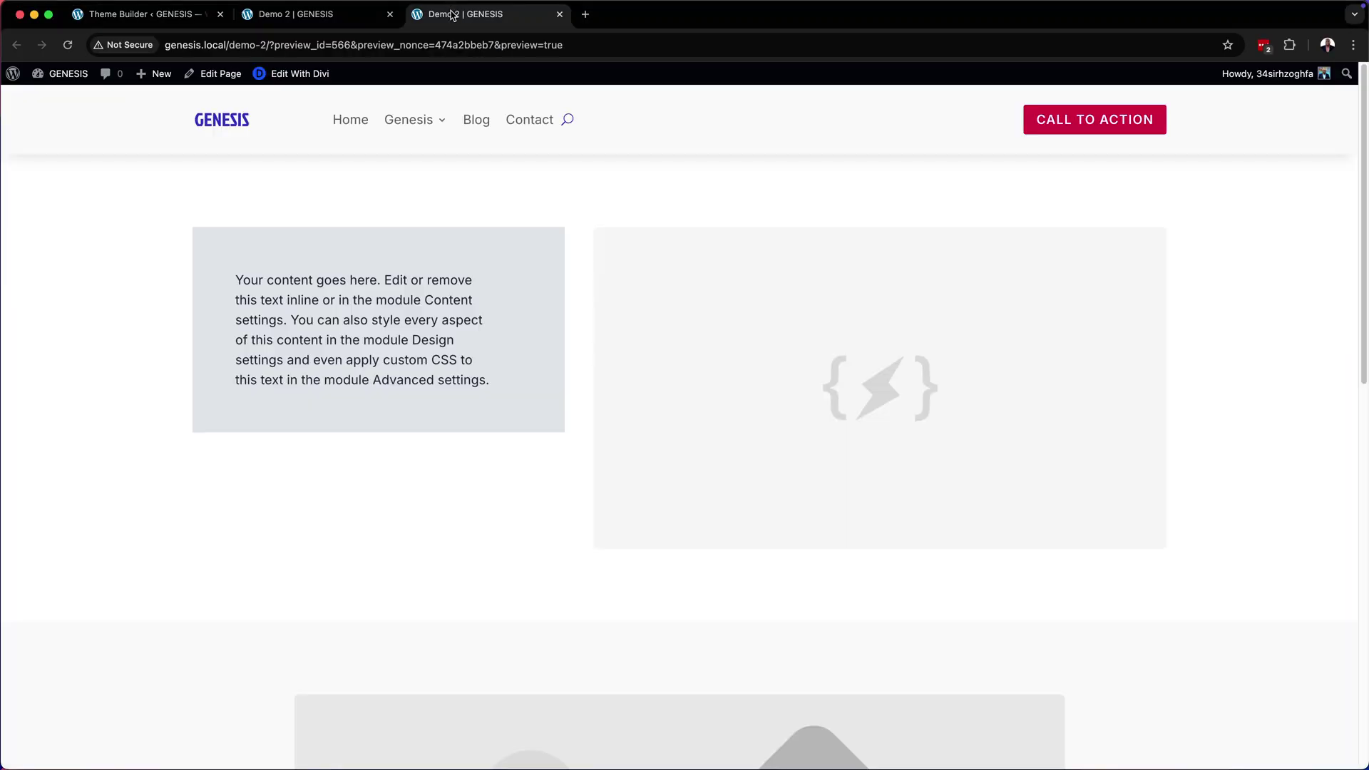
left_click(68, 45)
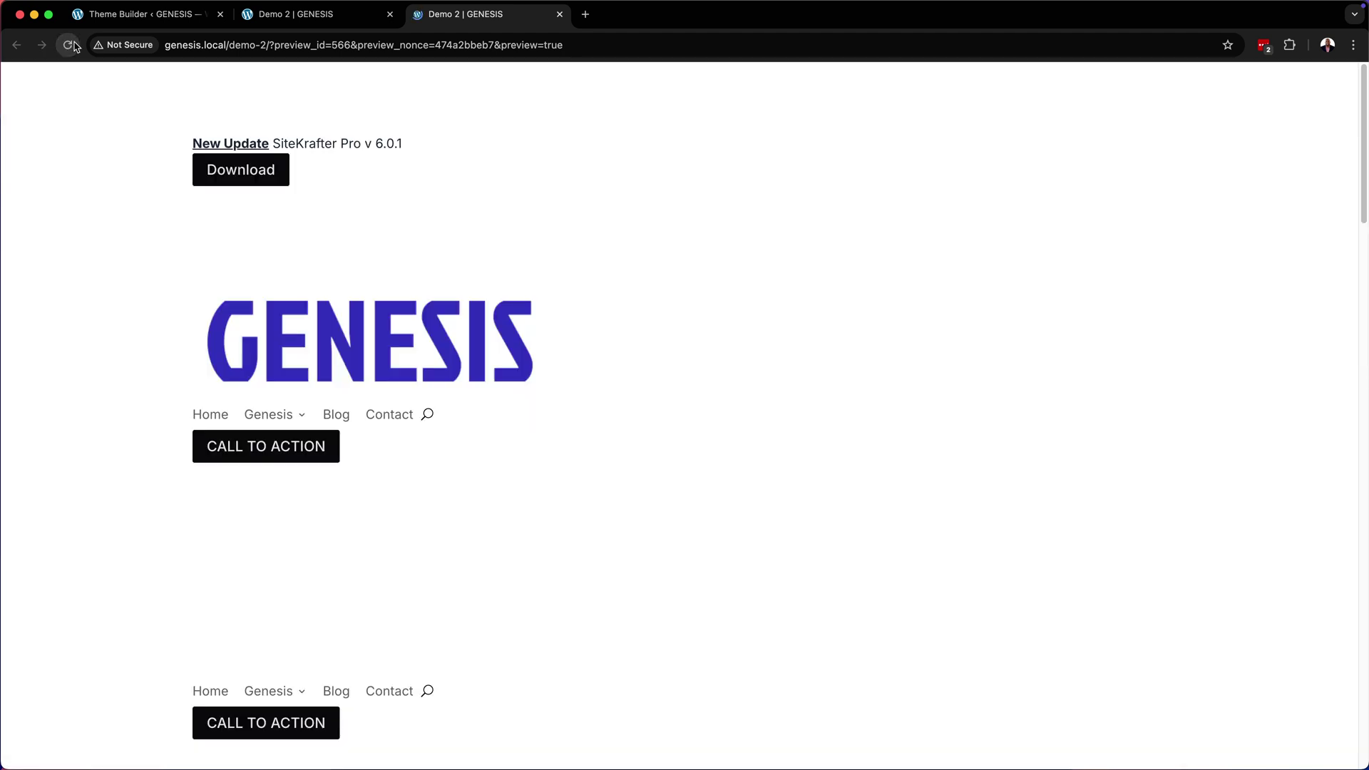
scroll(459, 493, "down", 5)
scroll(460, 494, "up", 5)
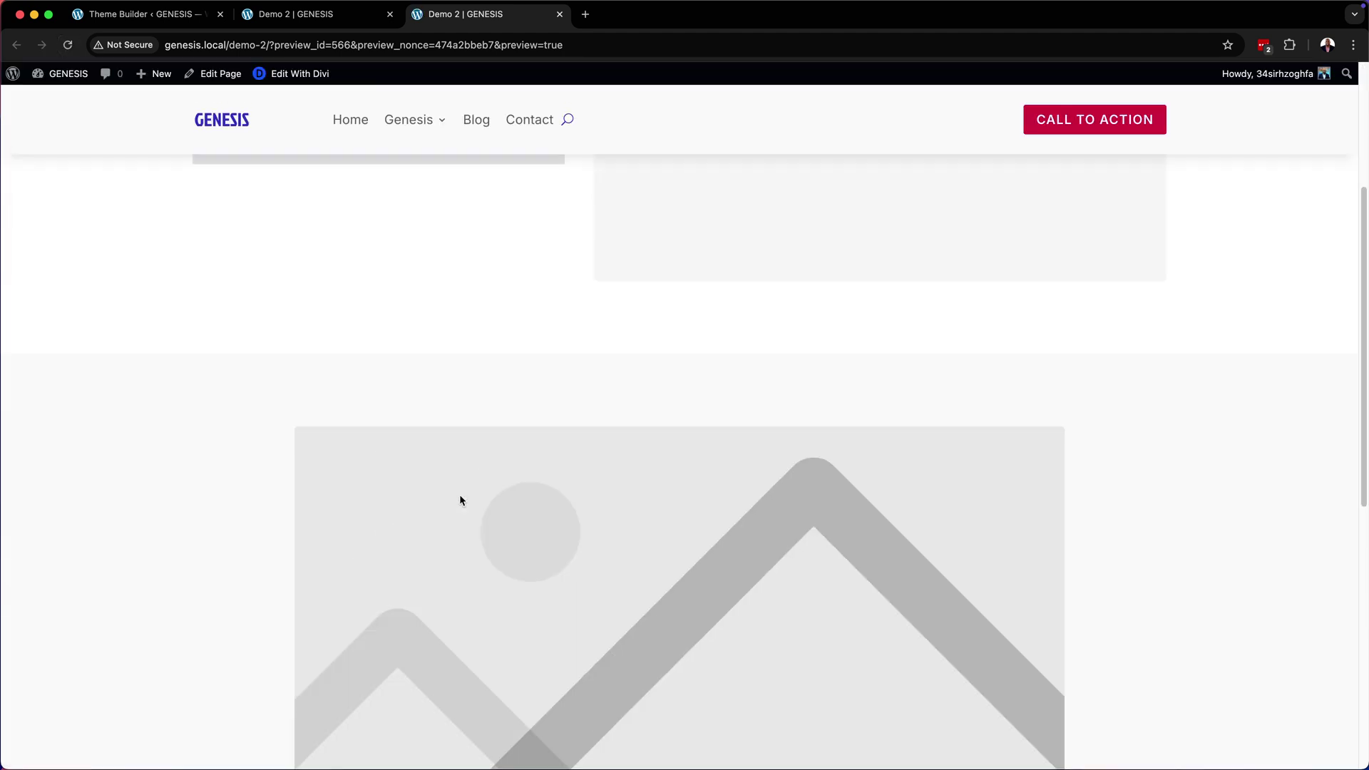
scroll(459, 494, "down", 7)
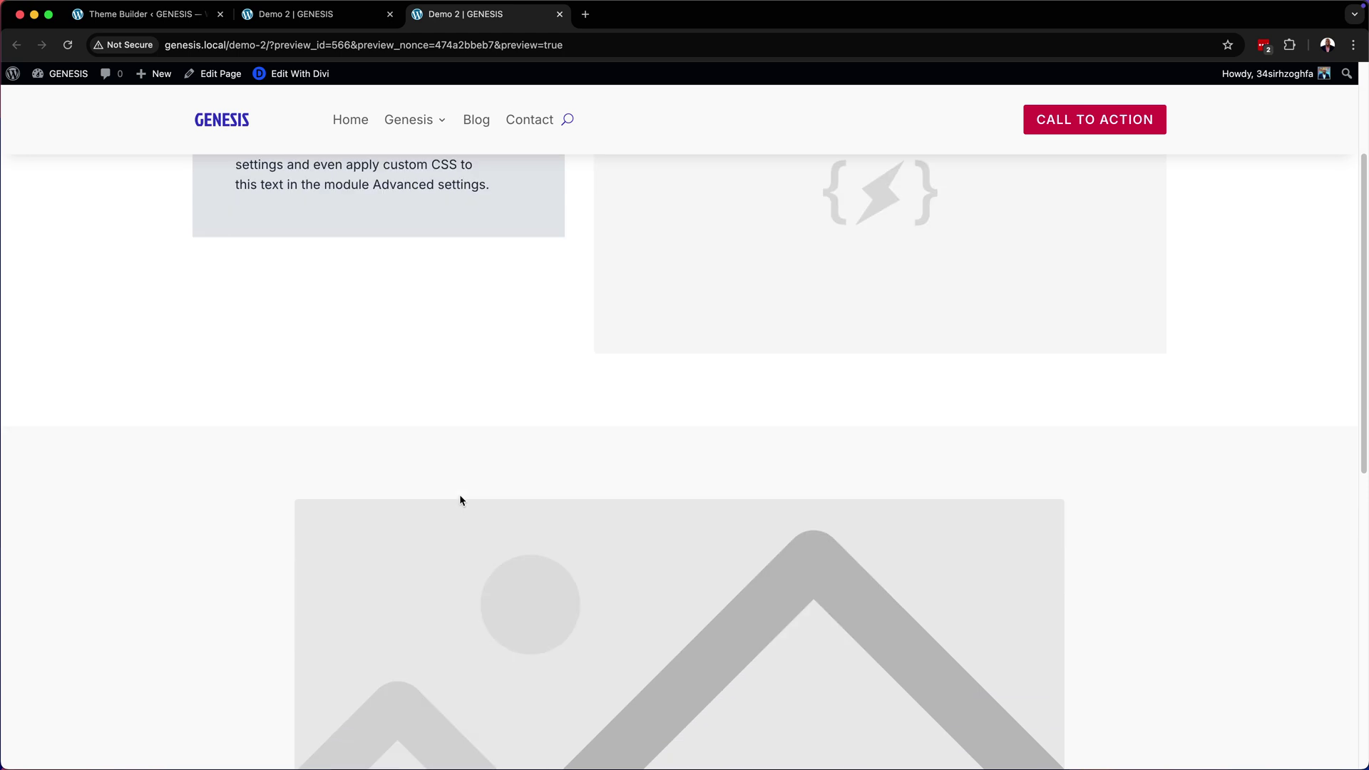
scroll(459, 494, "up", 7)
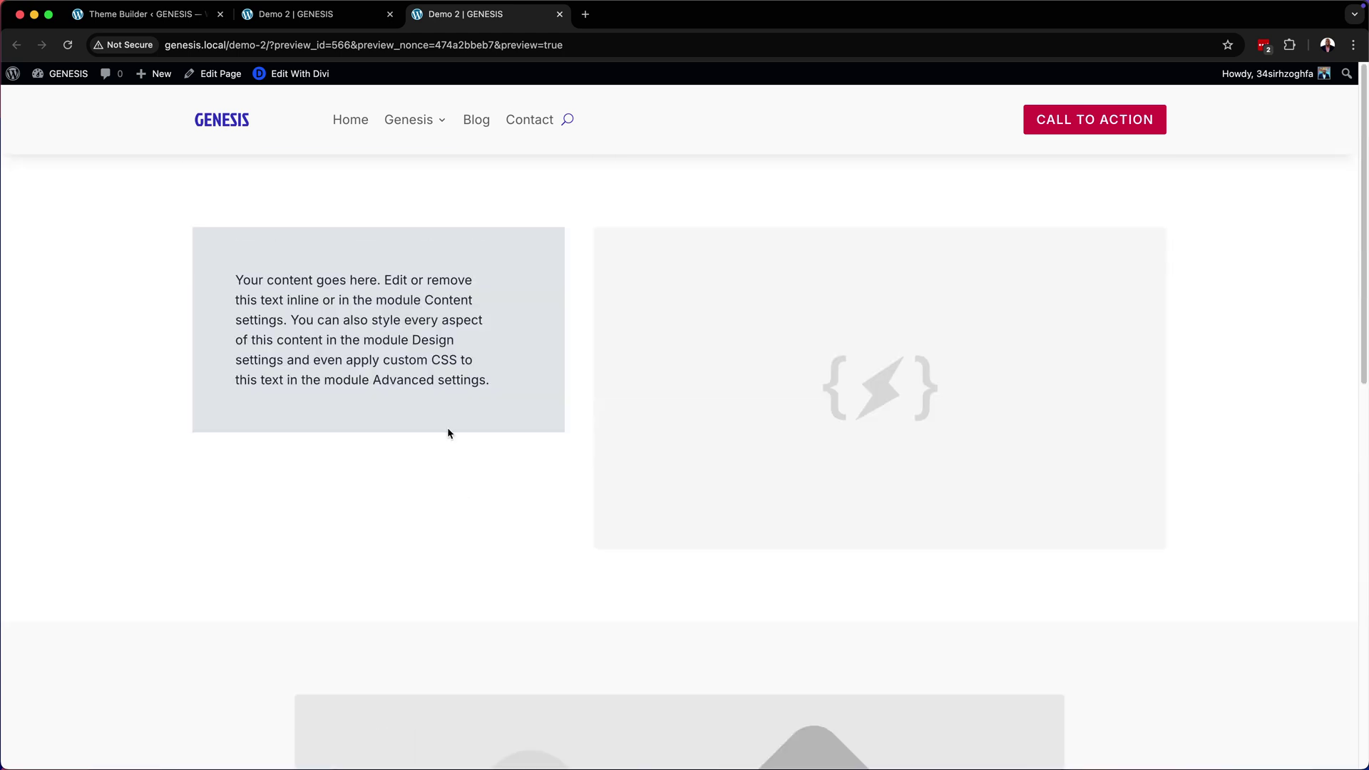
left_click(159, 18)
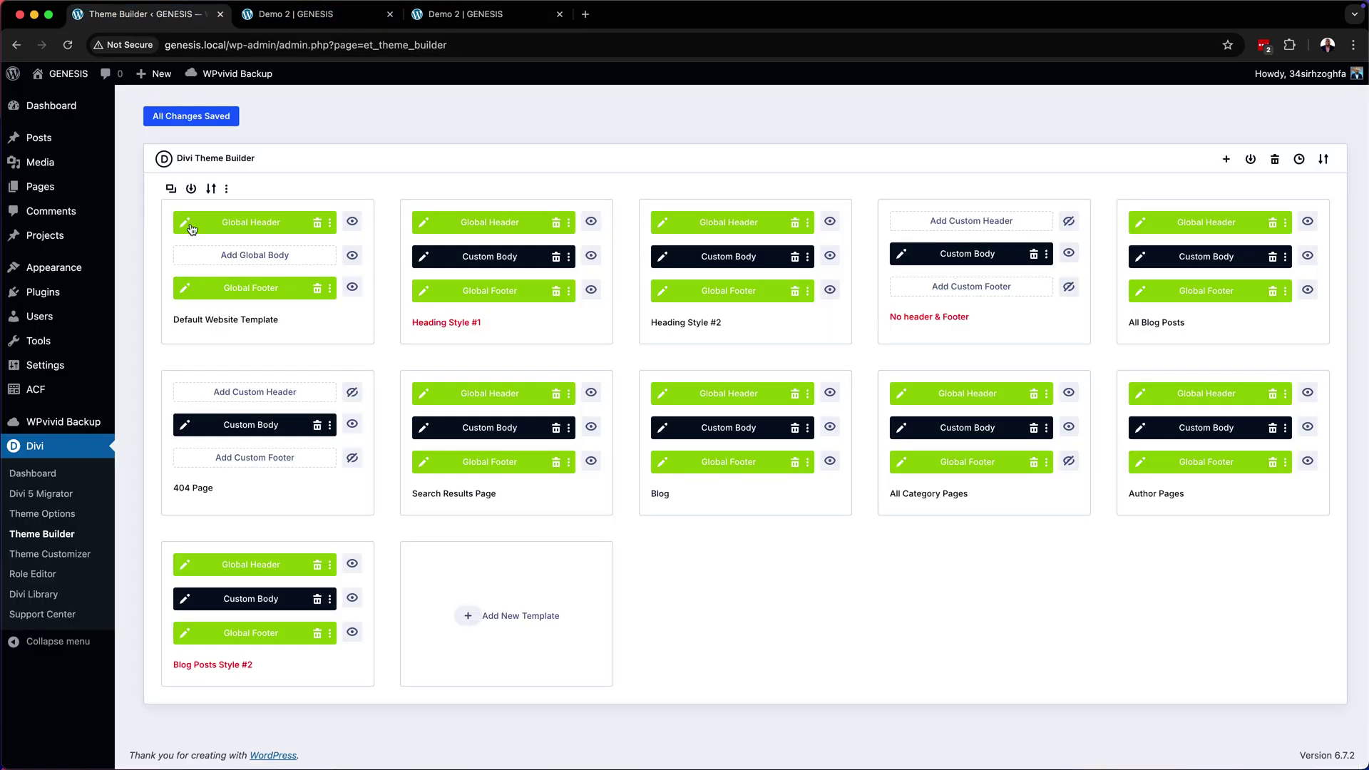
Edit the Global Header template and bring up its section's Scroll Effects, set to Stick to Top.
left_click(186, 223)
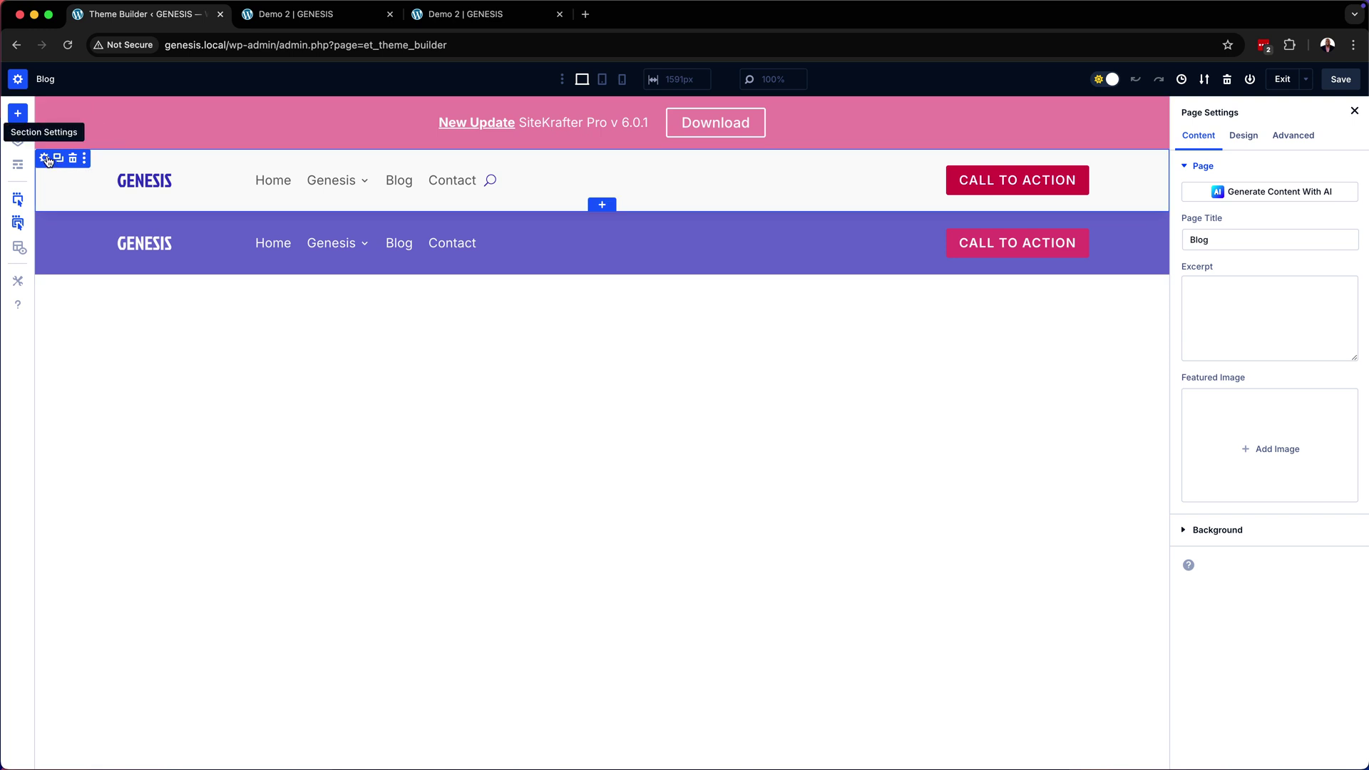
left_click(45, 159)
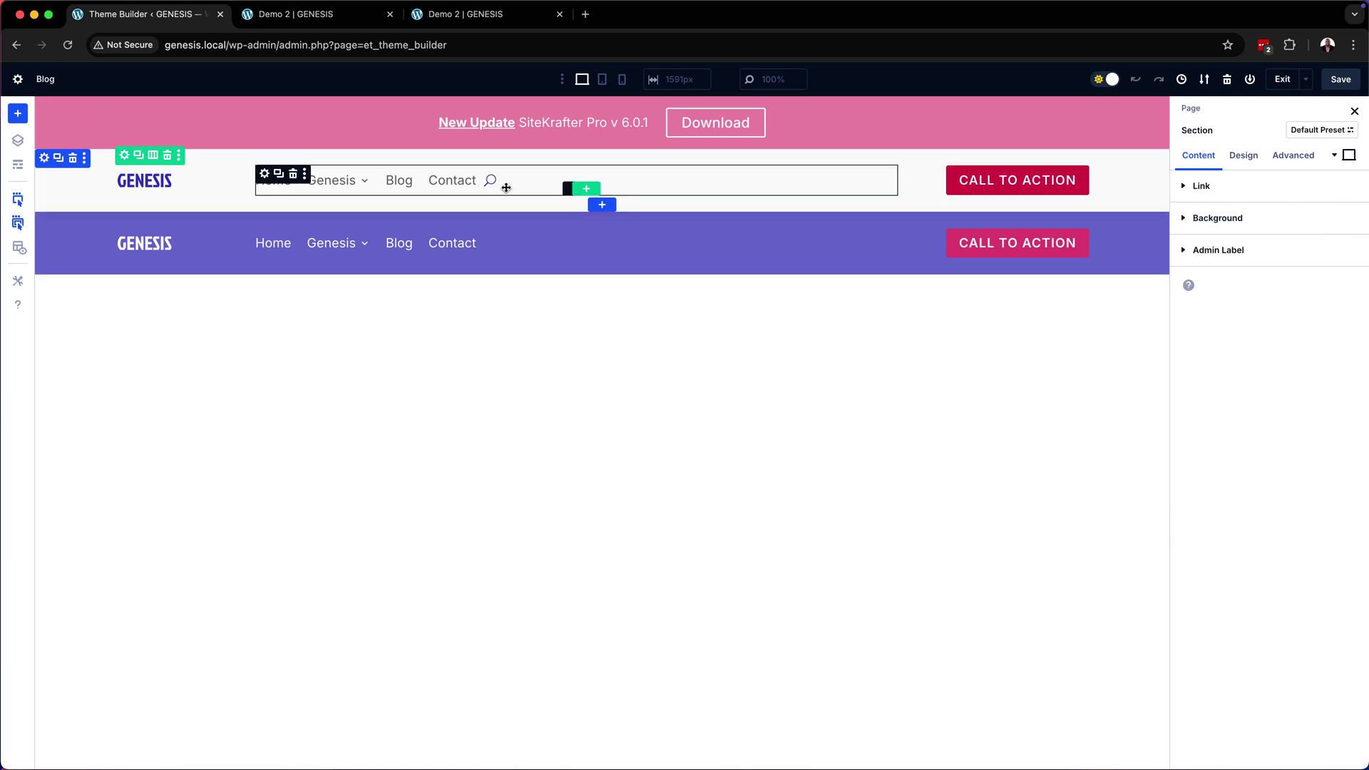
left_click(1298, 158)
left_click(1242, 378)
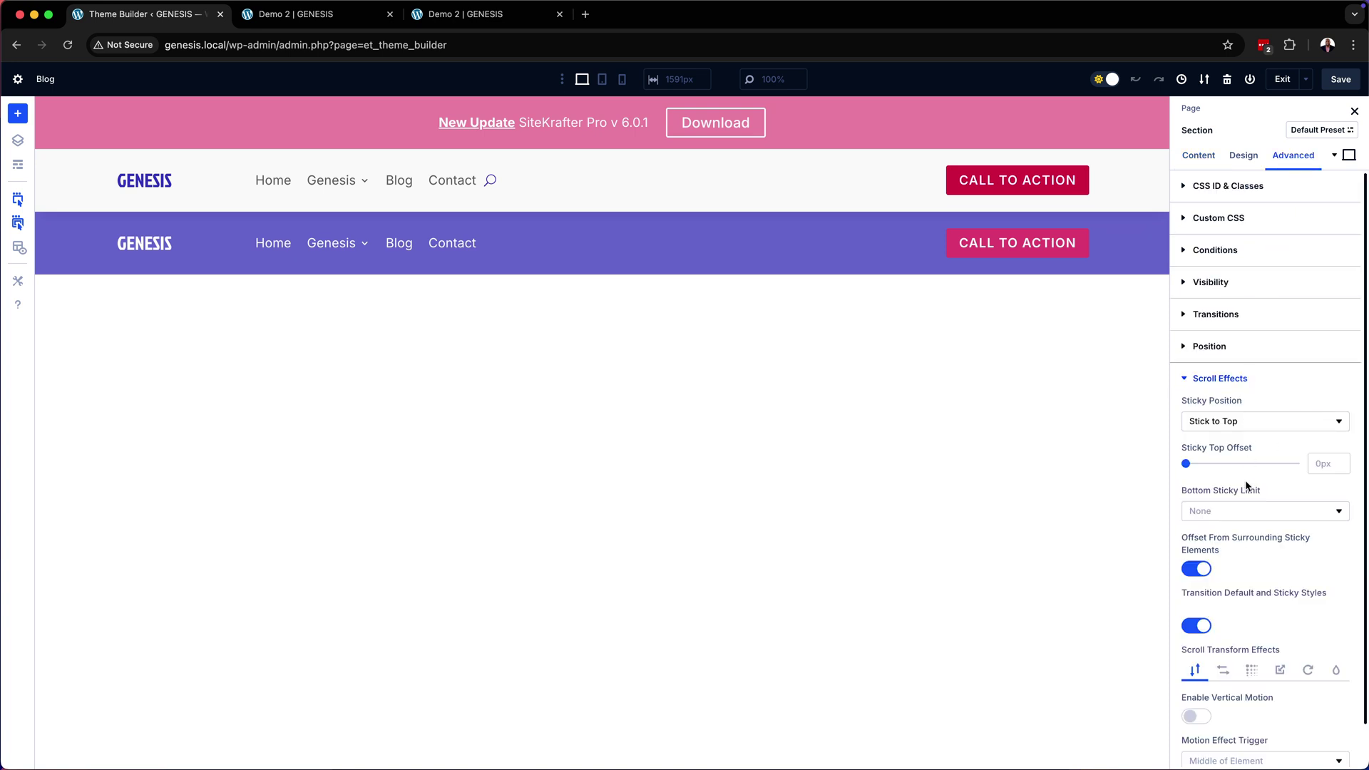
scroll(1257, 589, "down", 1)
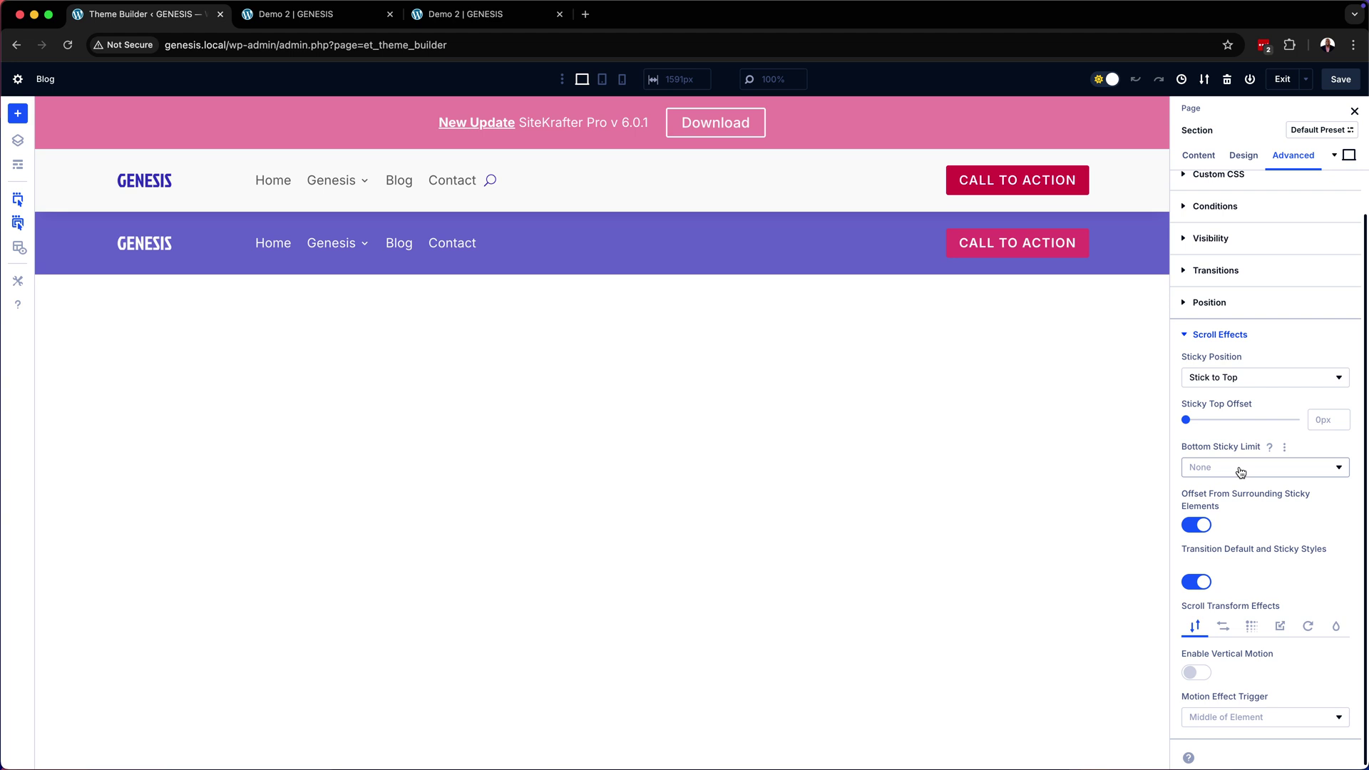
scroll(1262, 380, "up", 1)
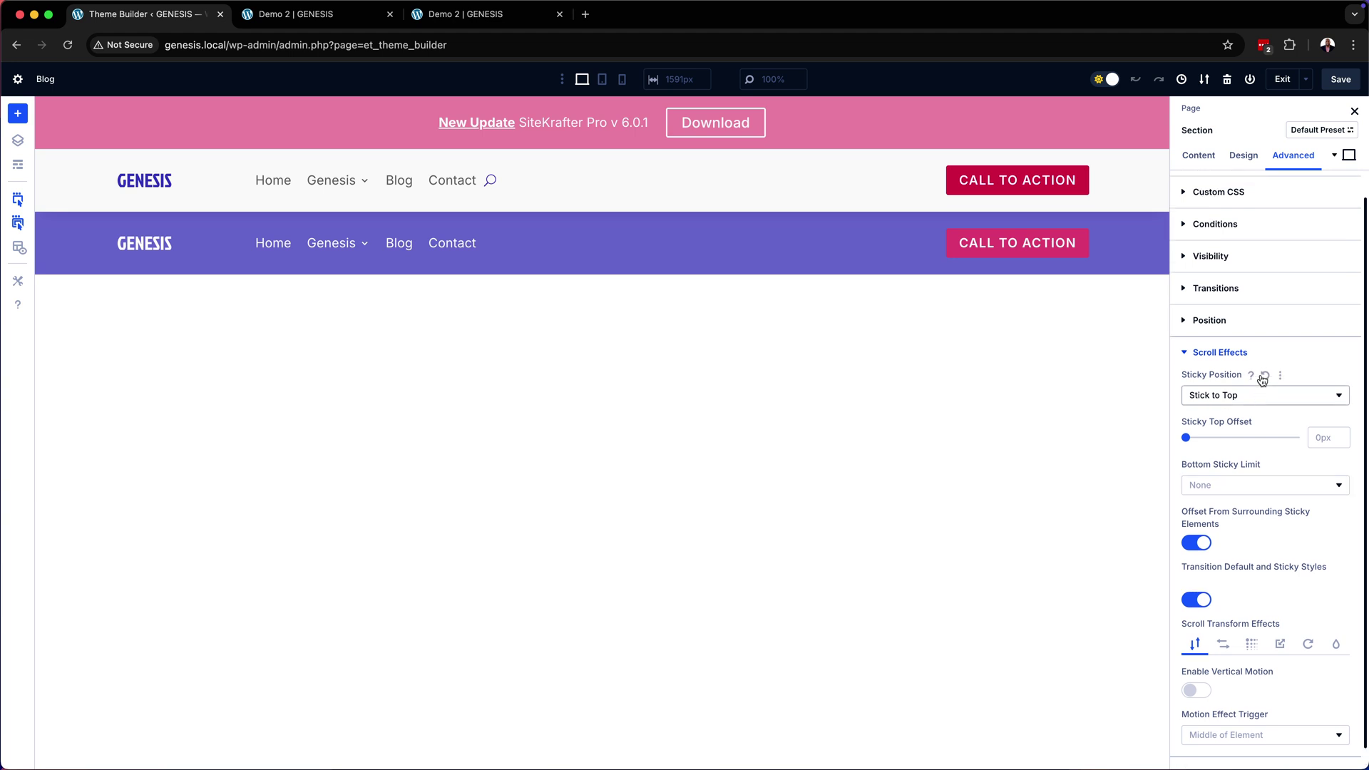
left_click(1348, 156)
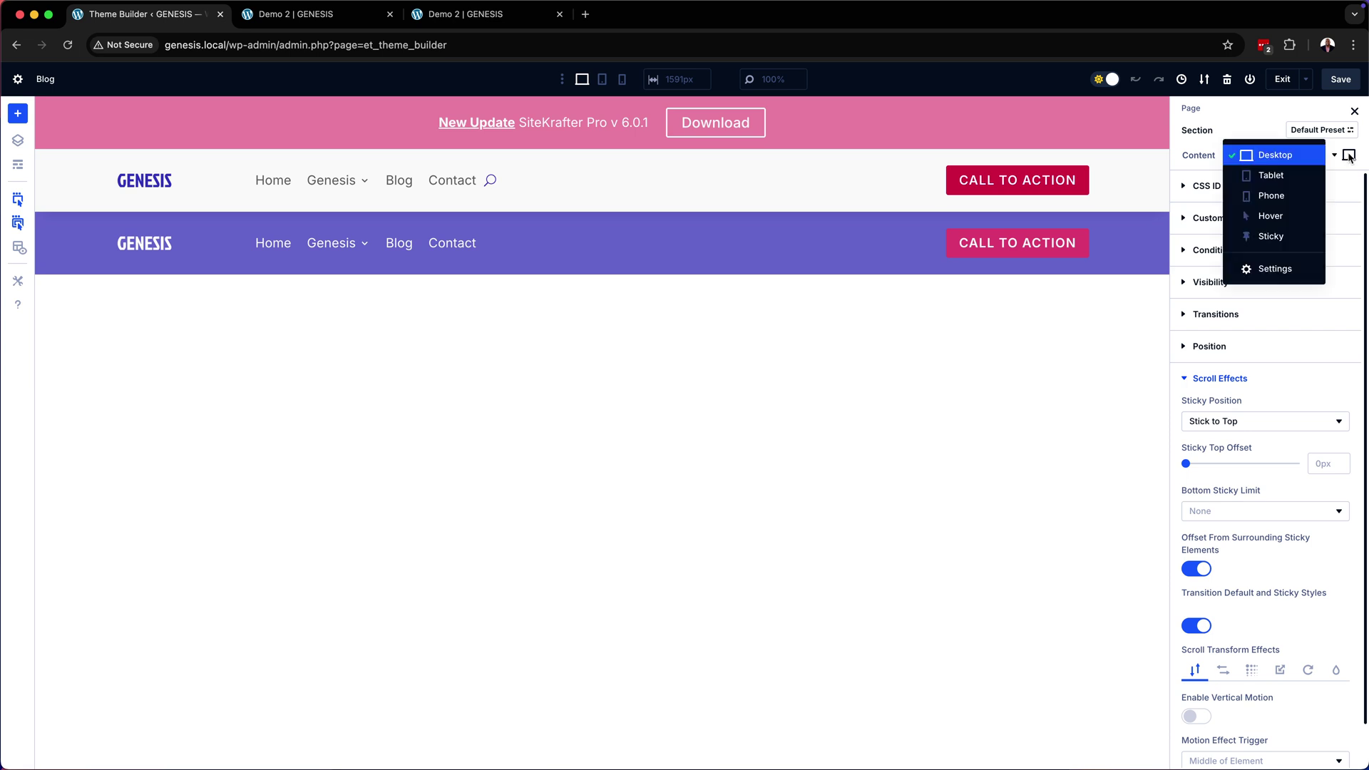
In Sticky mode, give the header section a #27272a background colour.
left_click(1291, 242)
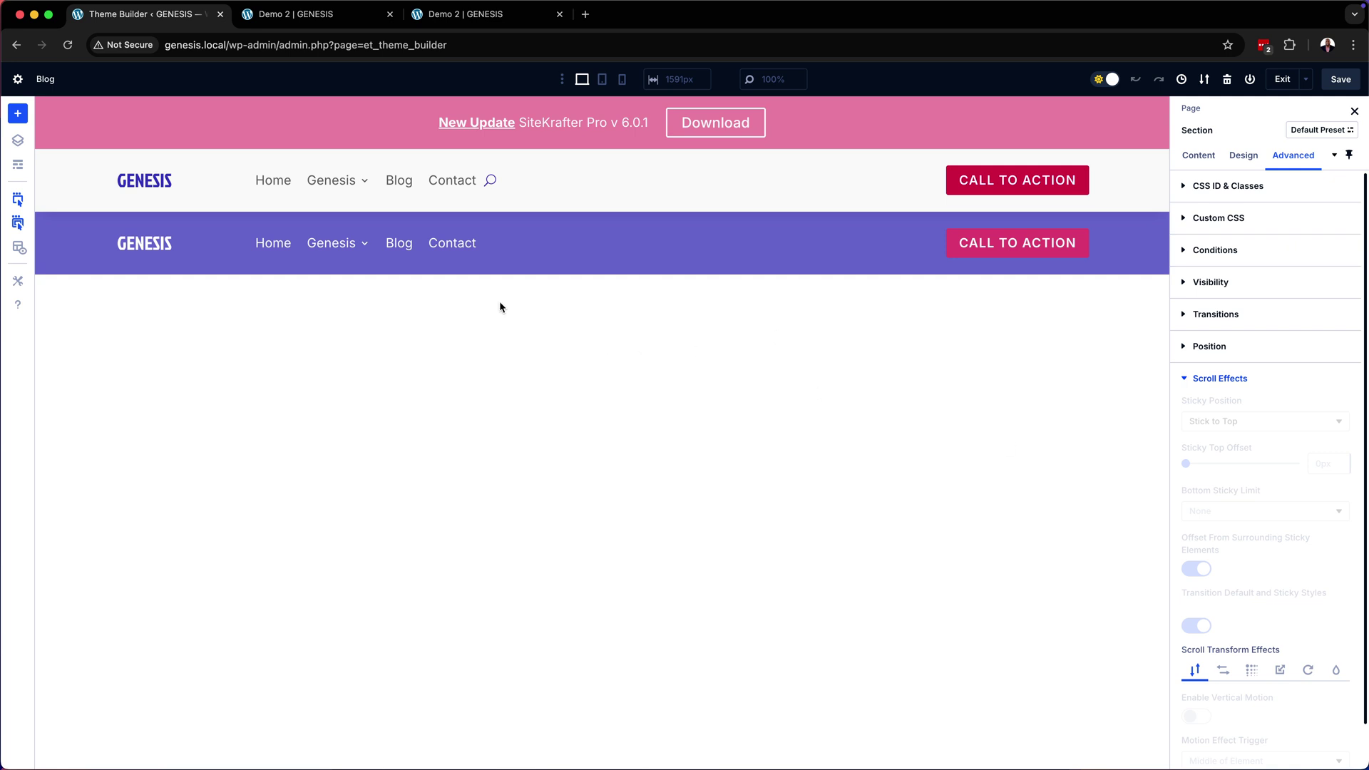
left_click(45, 160)
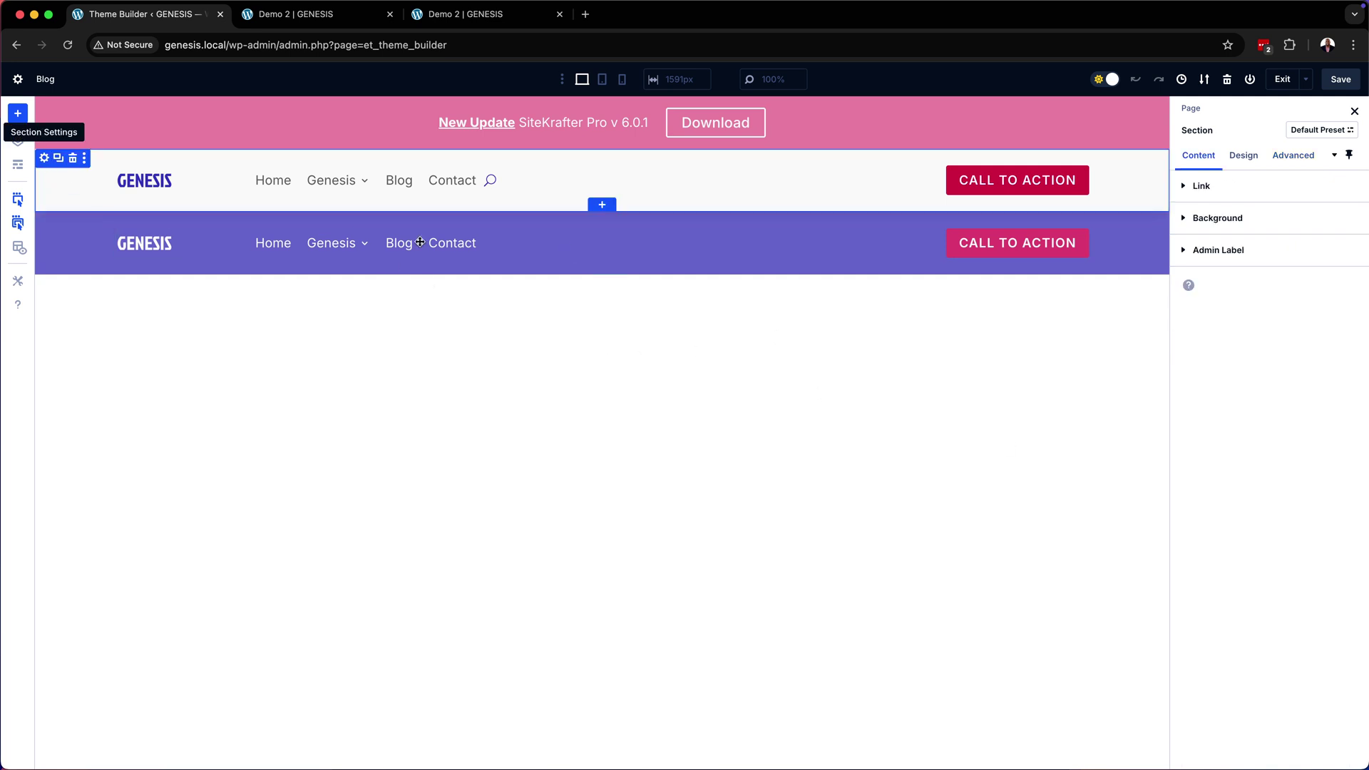
left_click(1275, 222)
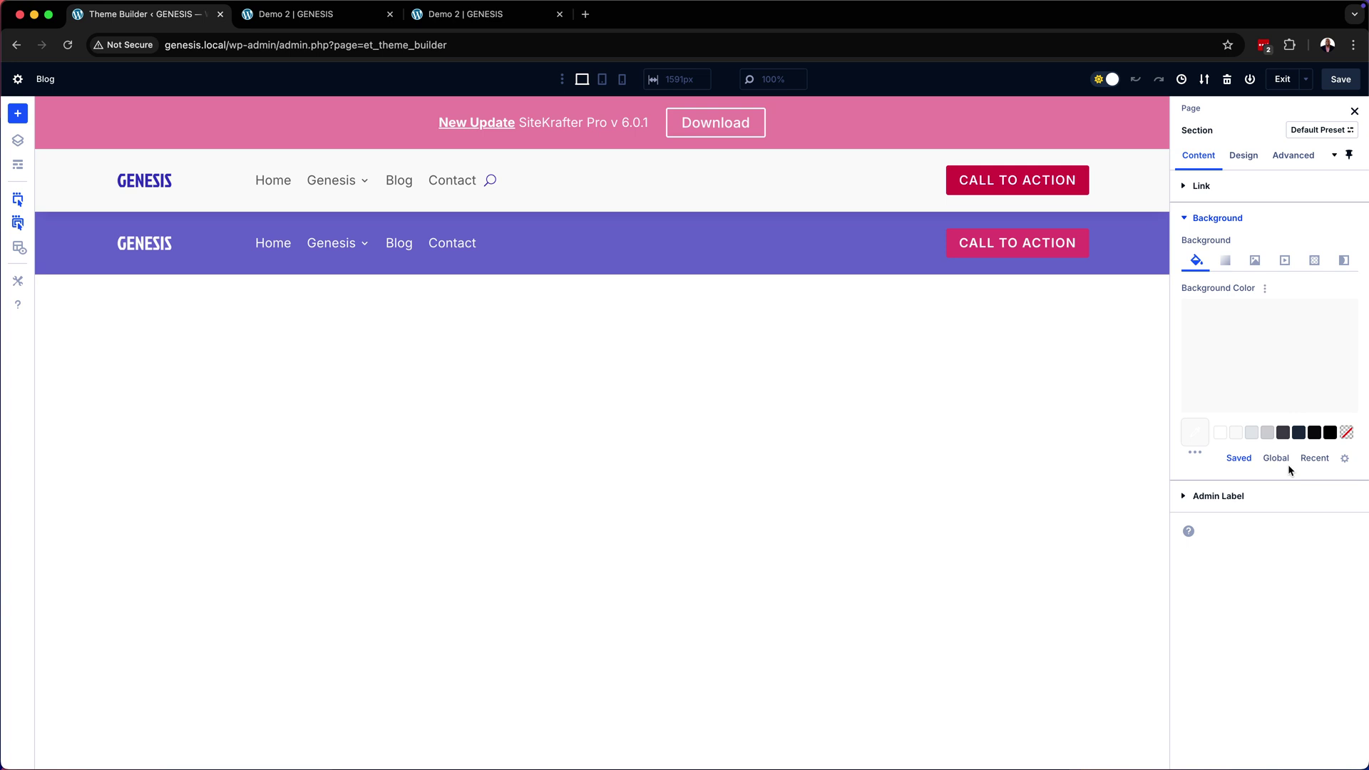
left_click(1315, 434)
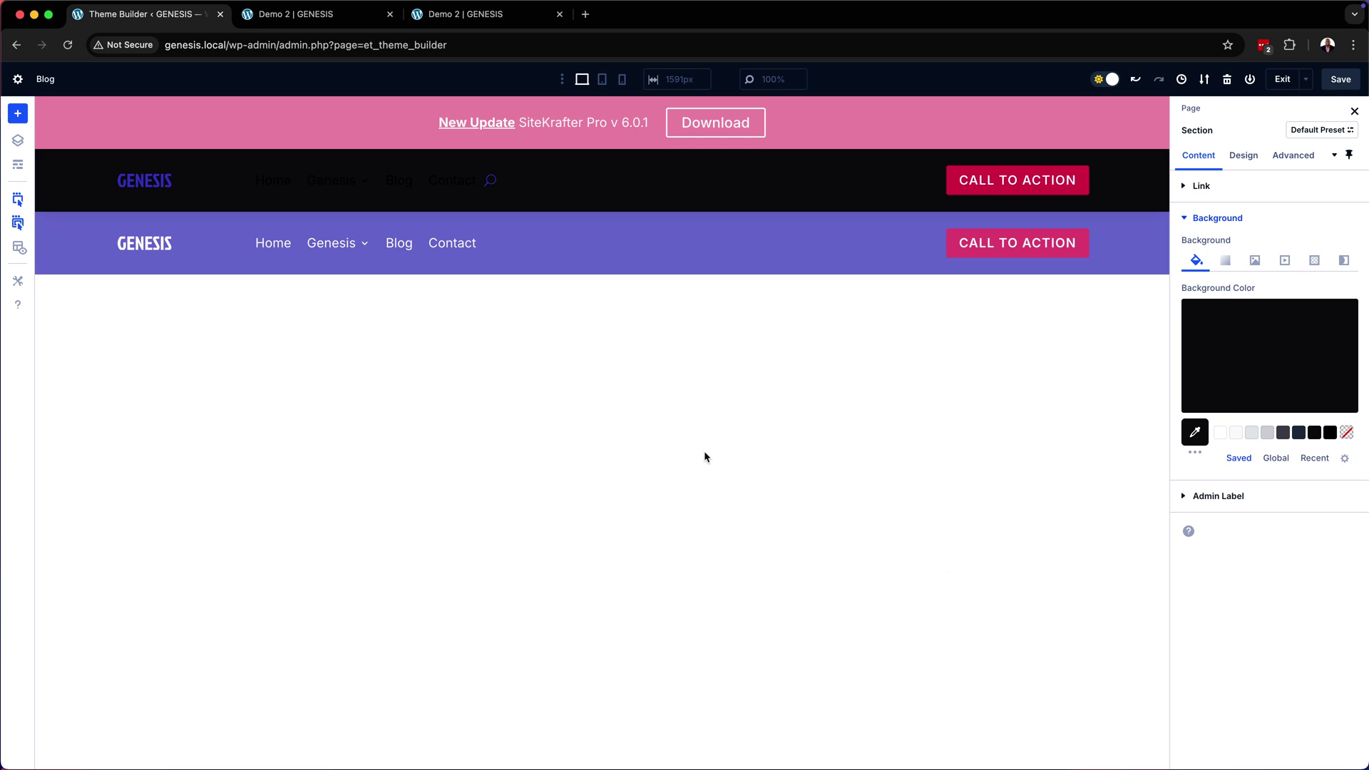
mouse_move(394, 186)
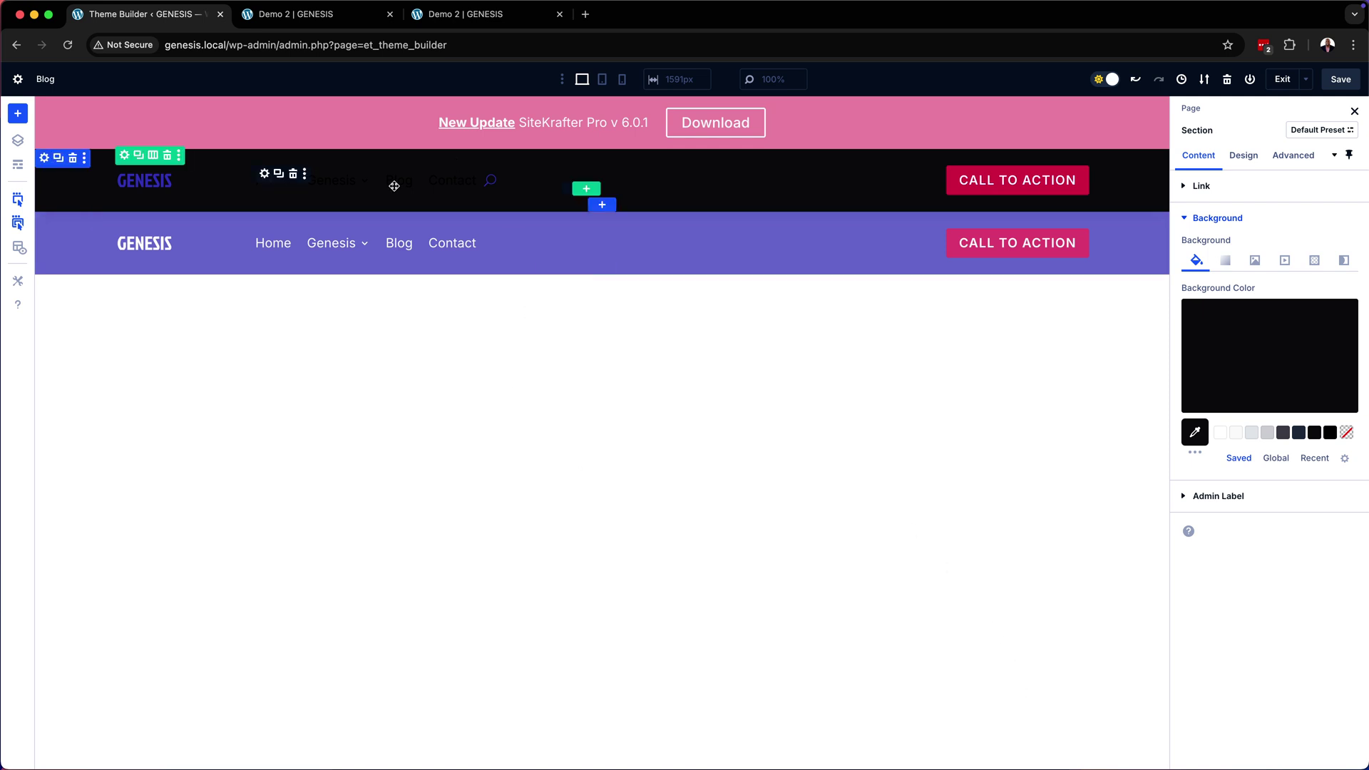
left_click(265, 175)
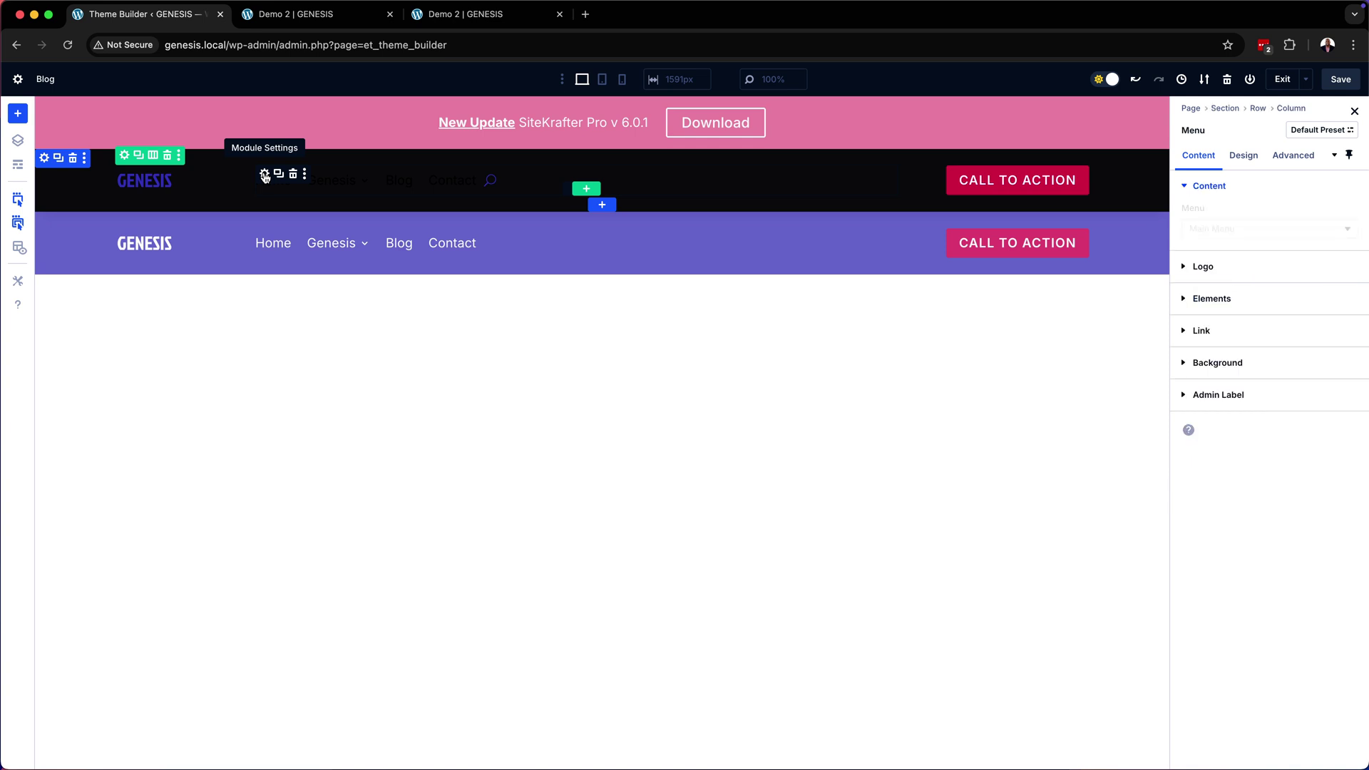
Set the sticky Menu Text Color to white and save the header template.
left_click(1247, 158)
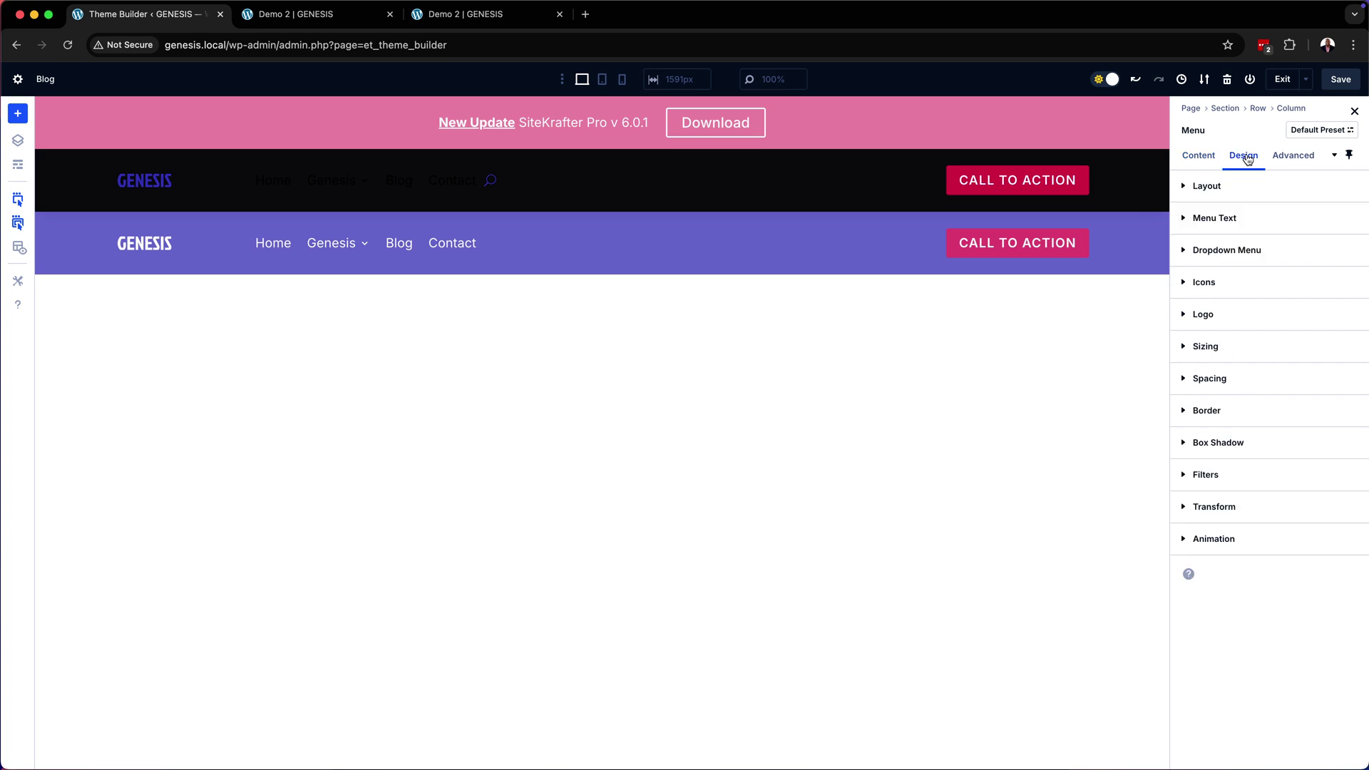
left_click(1242, 219)
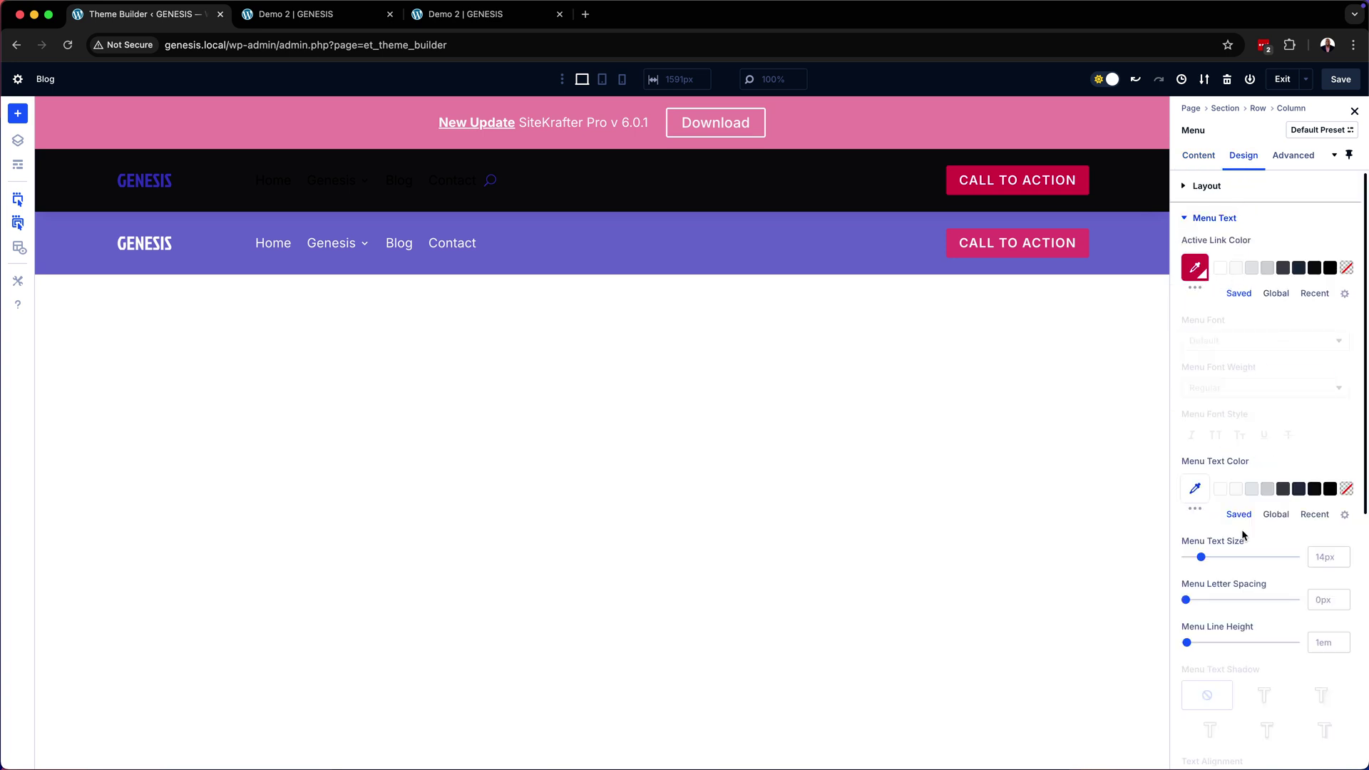
left_click(1221, 491)
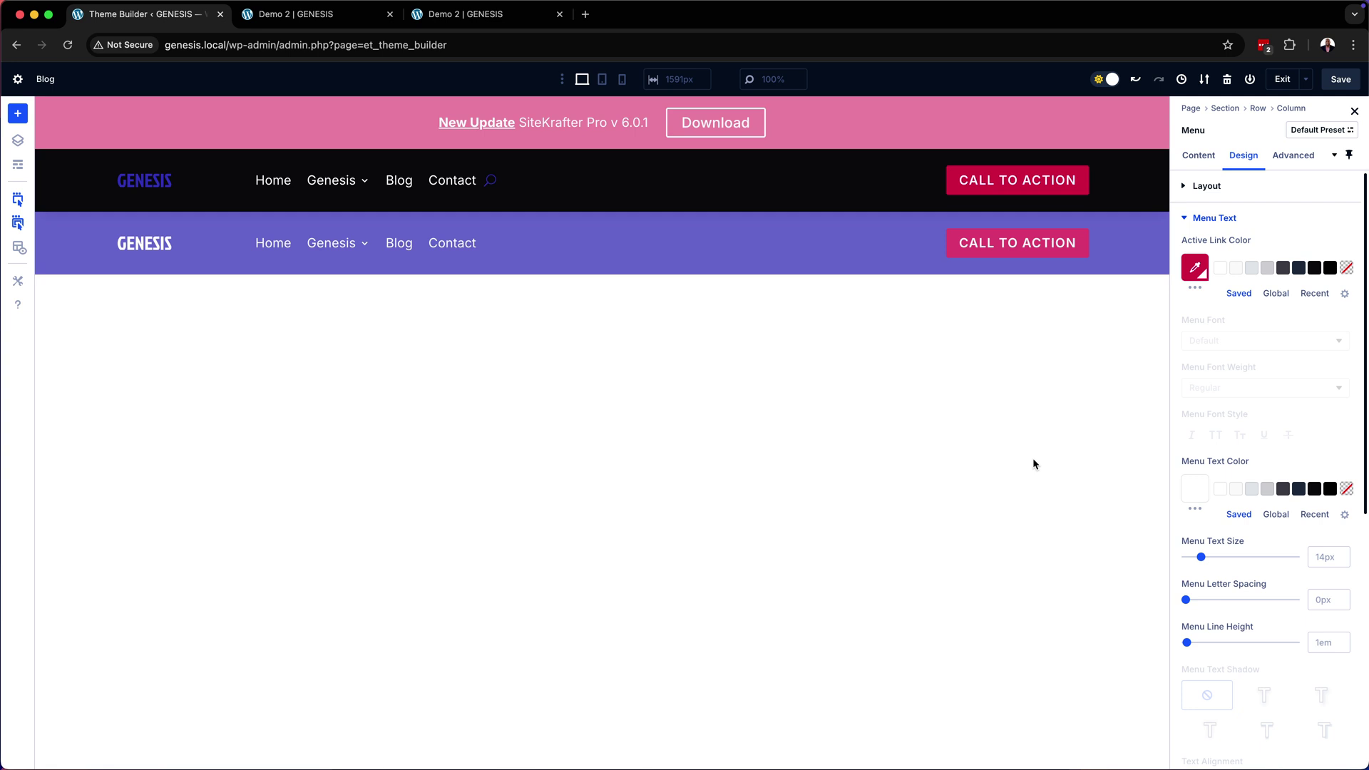
left_click(1339, 80)
left_click(483, 14)
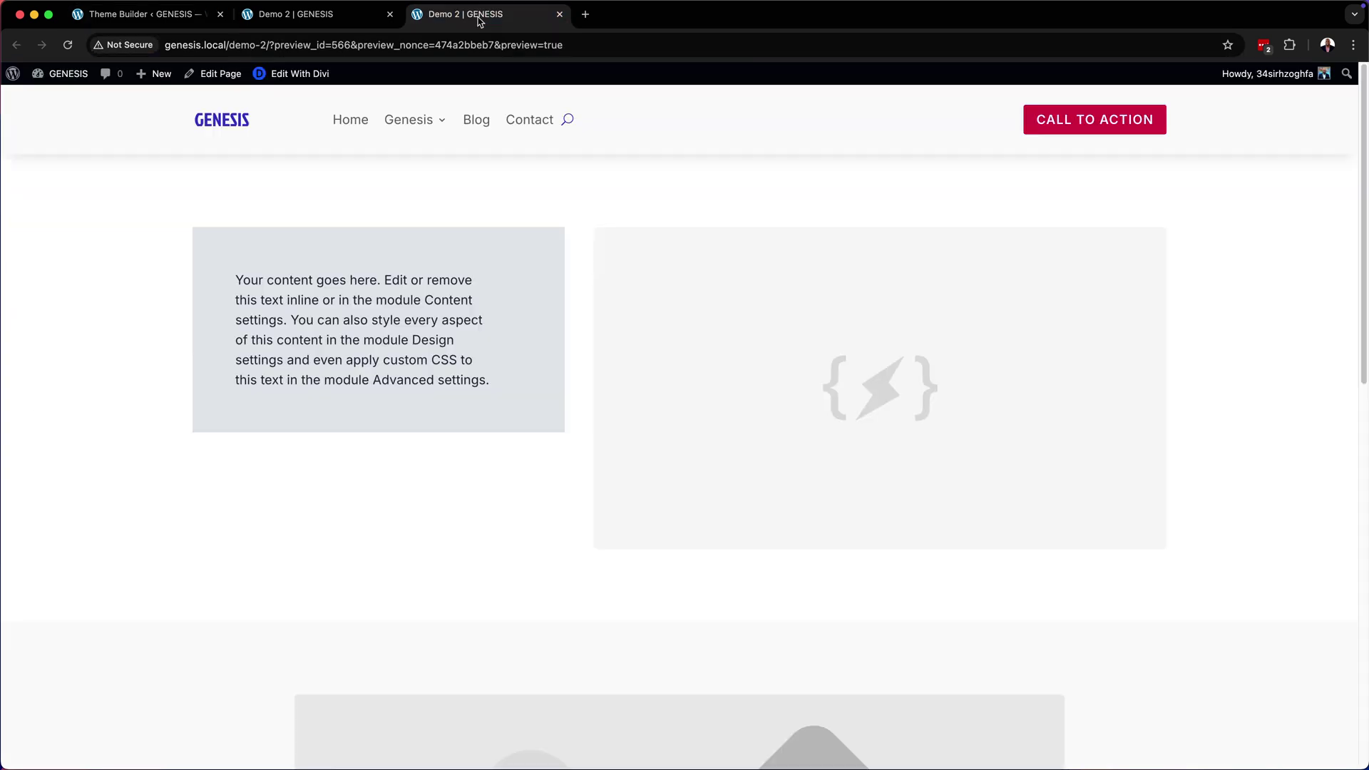
Reload the Demo 2 preview and scroll to confirm the header turns black with white links.
left_click(68, 44)
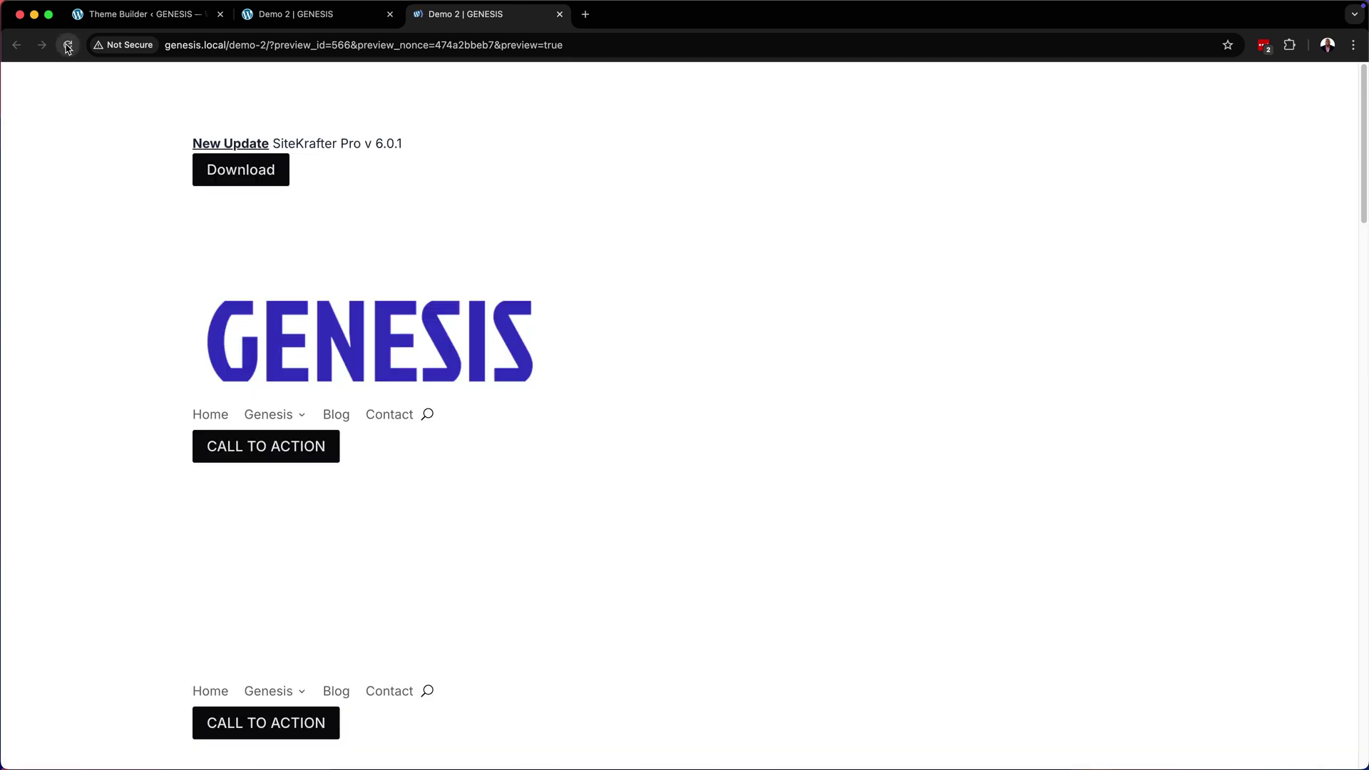
scroll(531, 506, "down", 2)
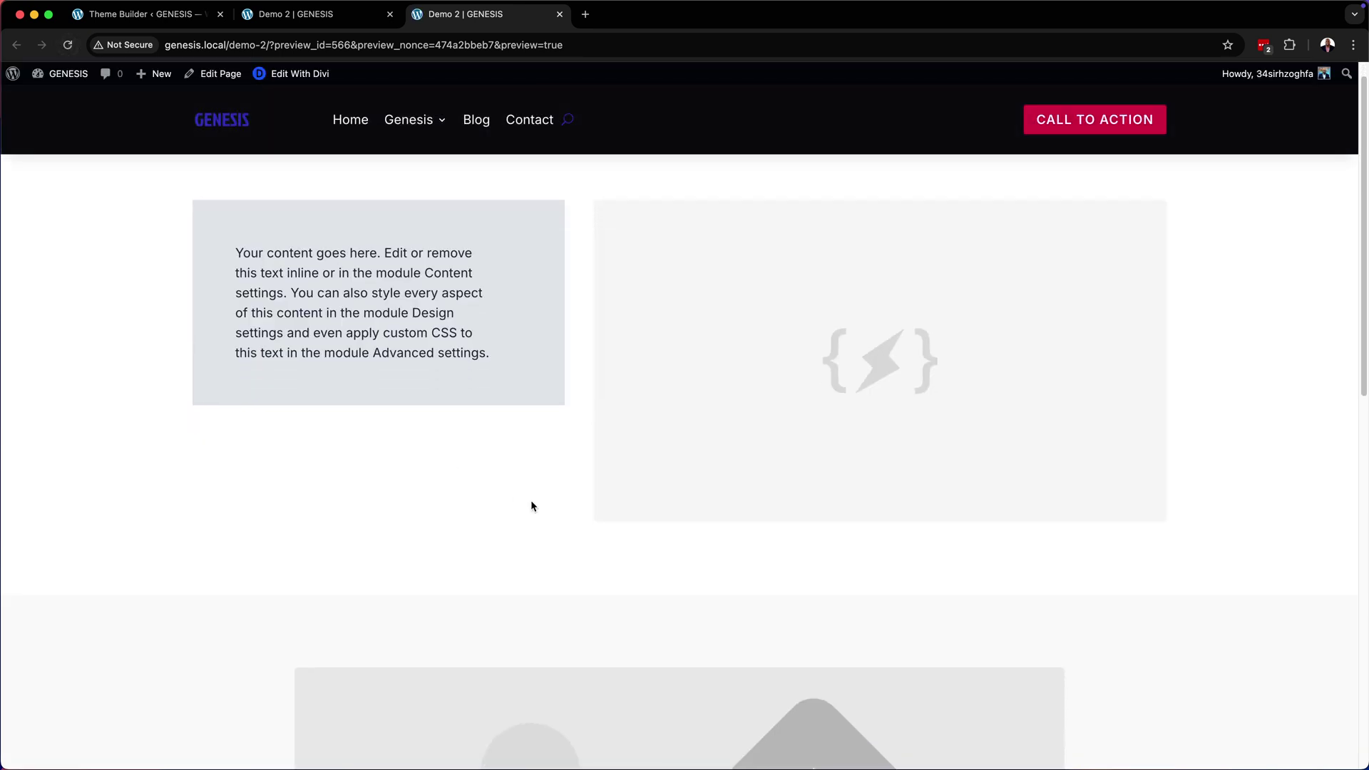
scroll(532, 498, "up", 1)
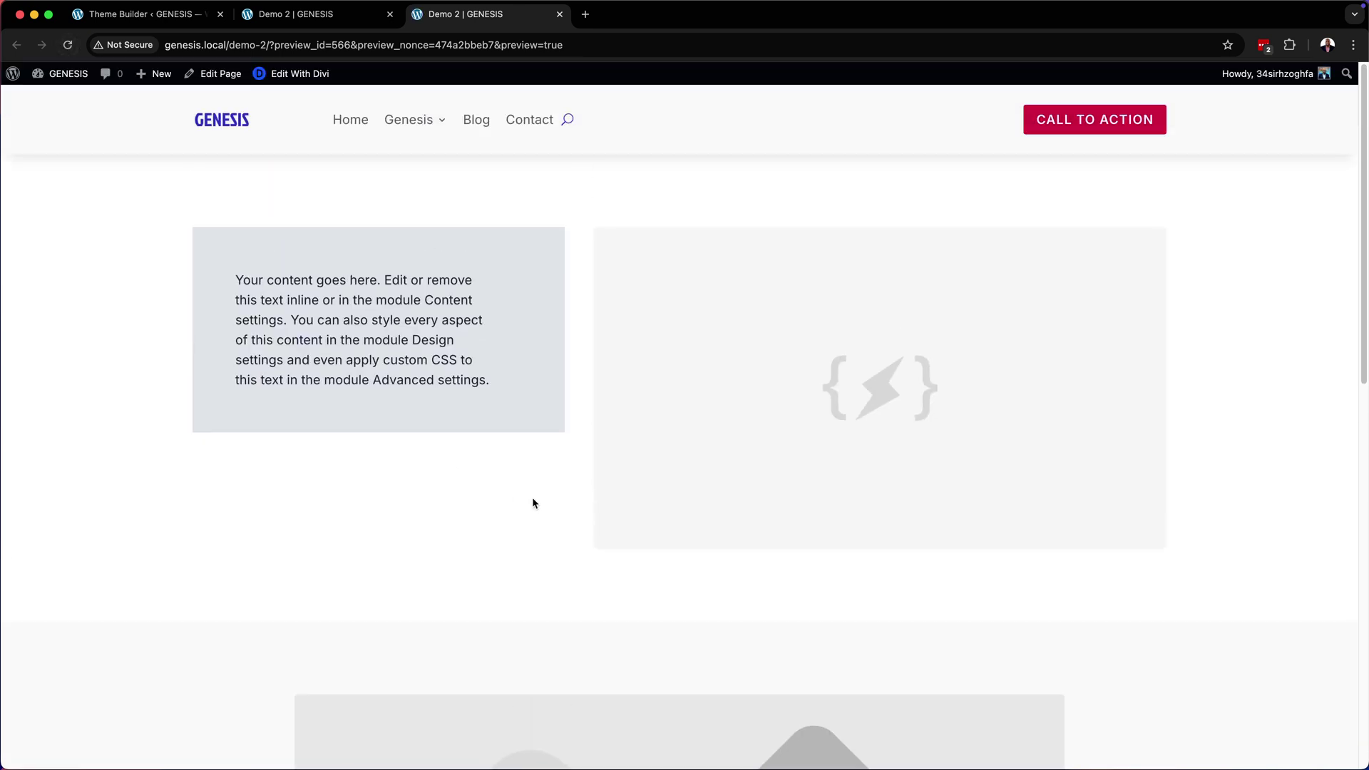
scroll(533, 497, "down", 3)
scroll(535, 494, "up", 1)
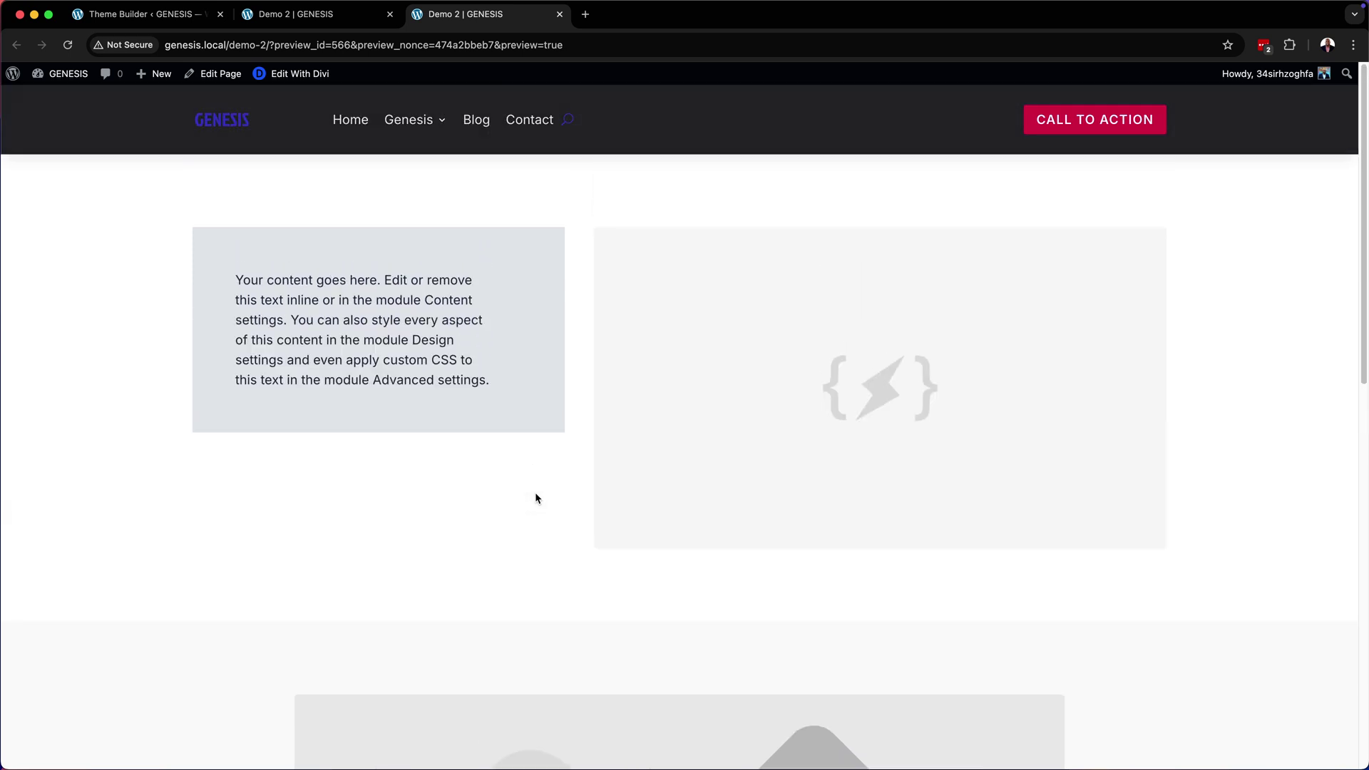
scroll(537, 492, "down", 3)
scroll(537, 492, "up", 4)
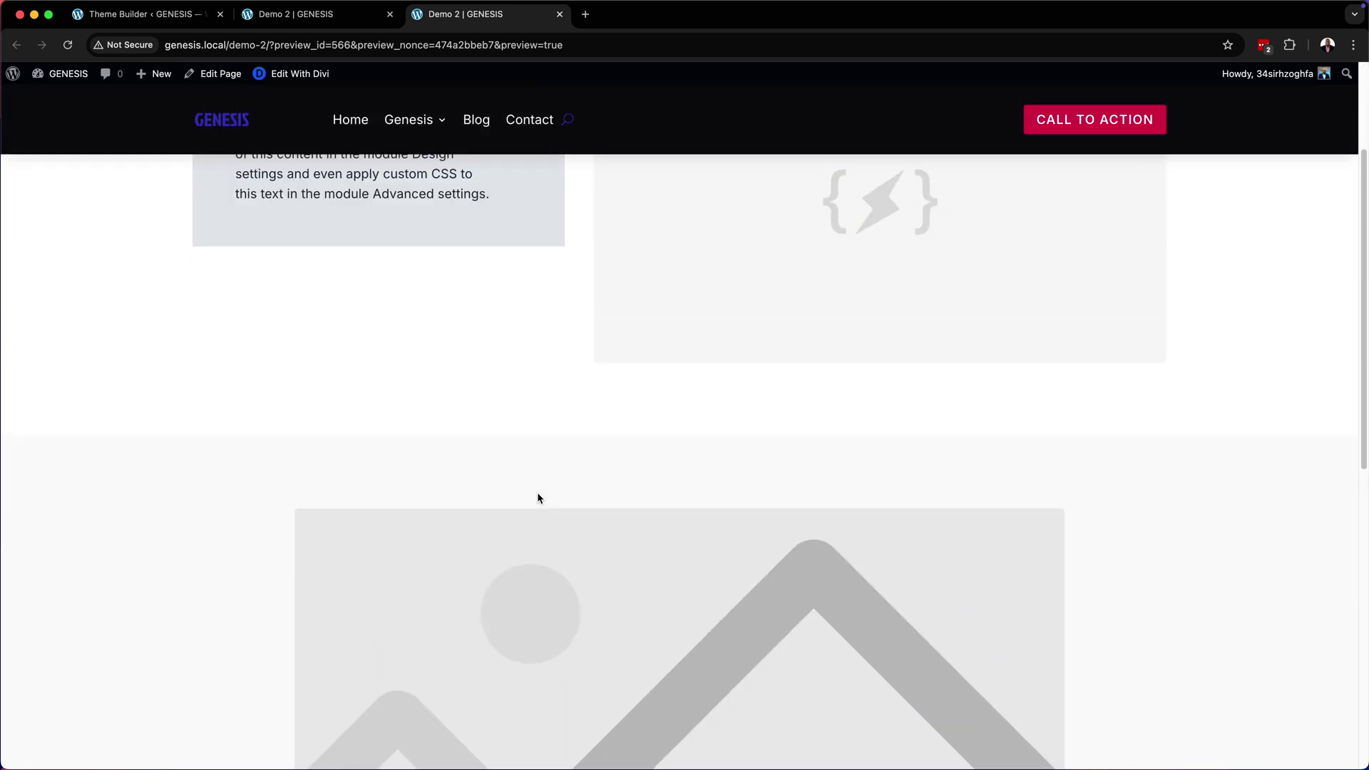